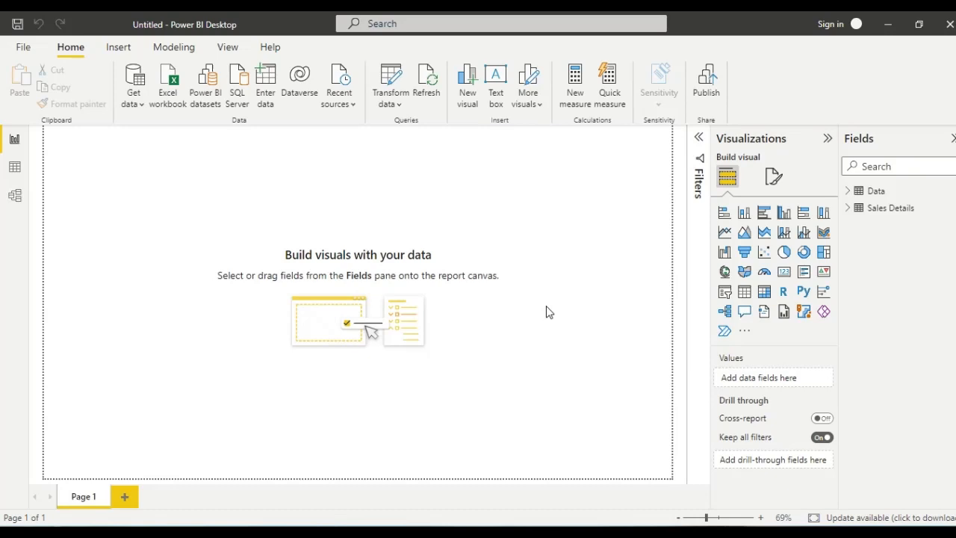
Review the Data and Sales Details tables in data view, and open the queries in Power Query Editor
click(15, 167)
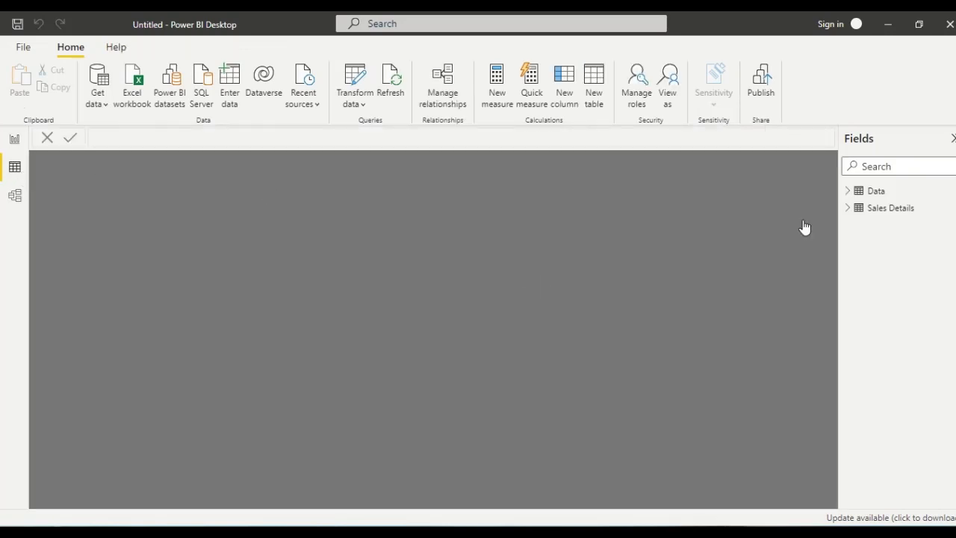
click(867, 196)
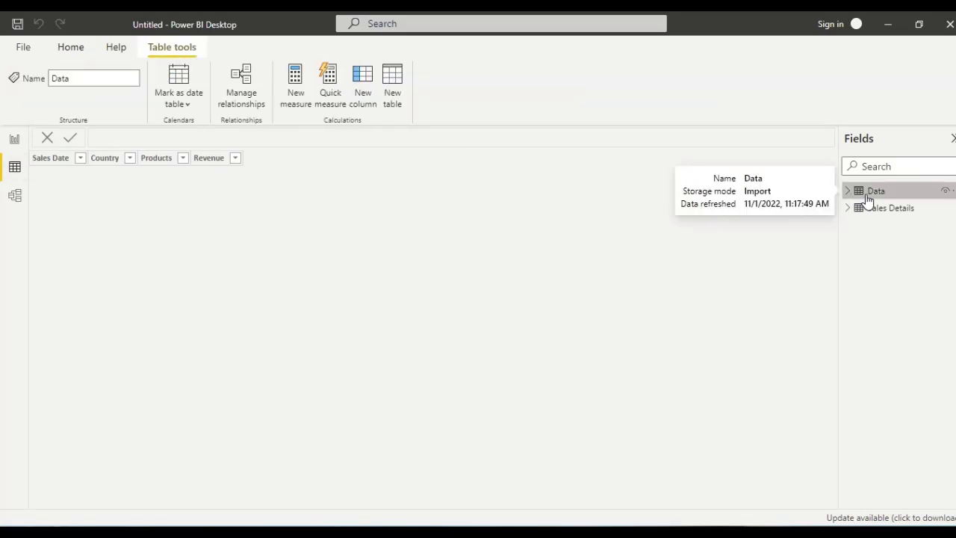
click(875, 218)
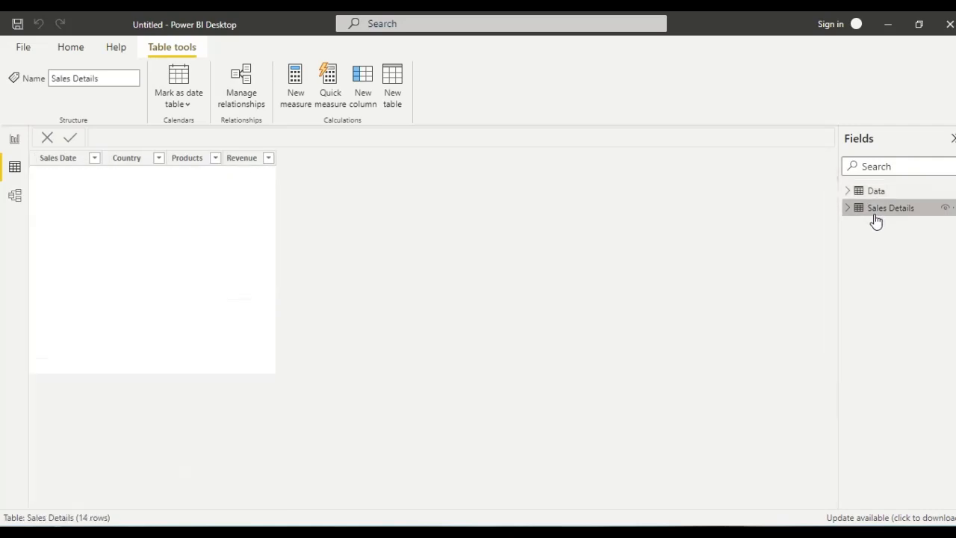
click(15, 140)
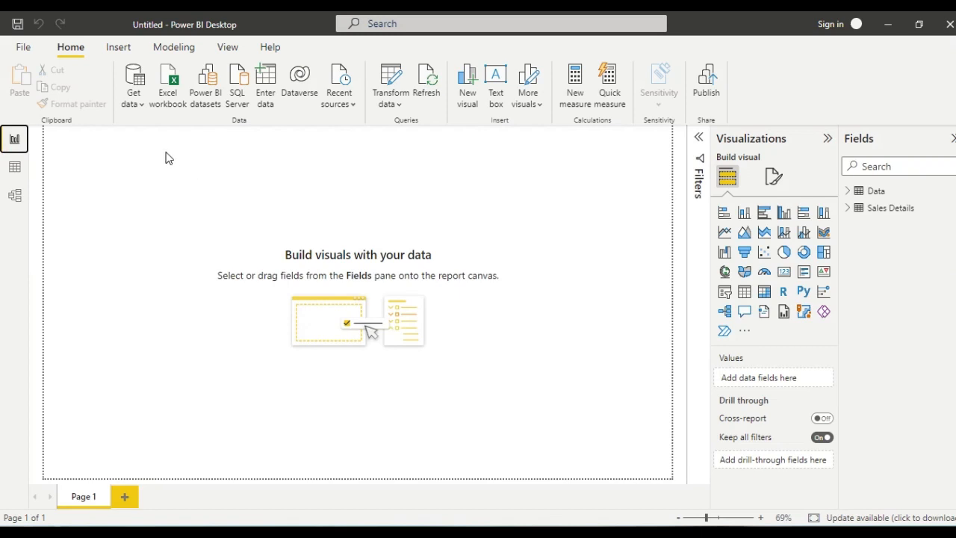
click(135, 105)
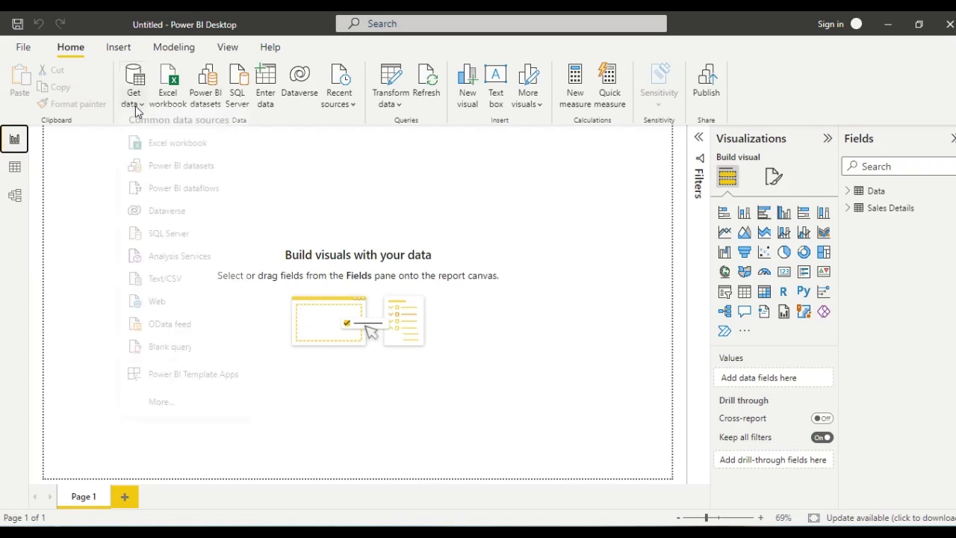
click(487, 233)
click(399, 105)
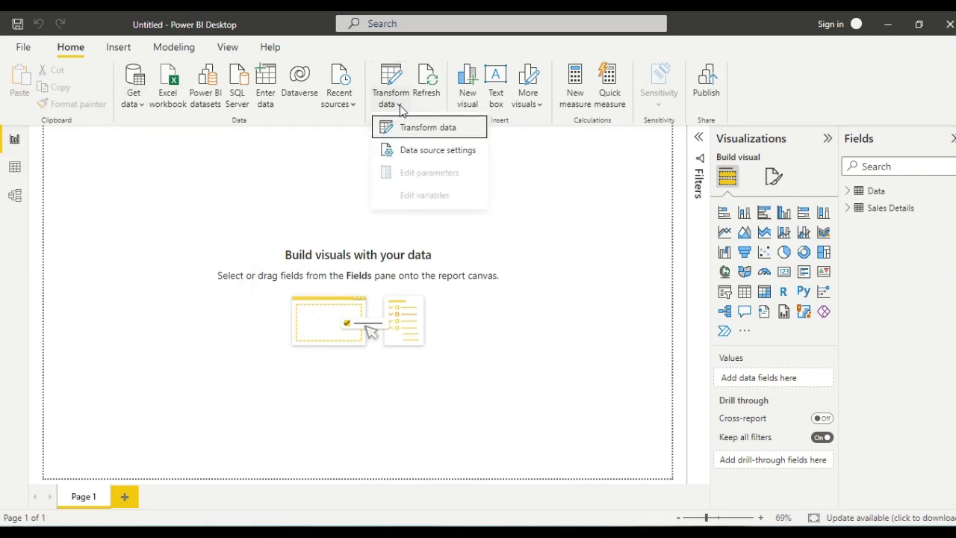
click(403, 132)
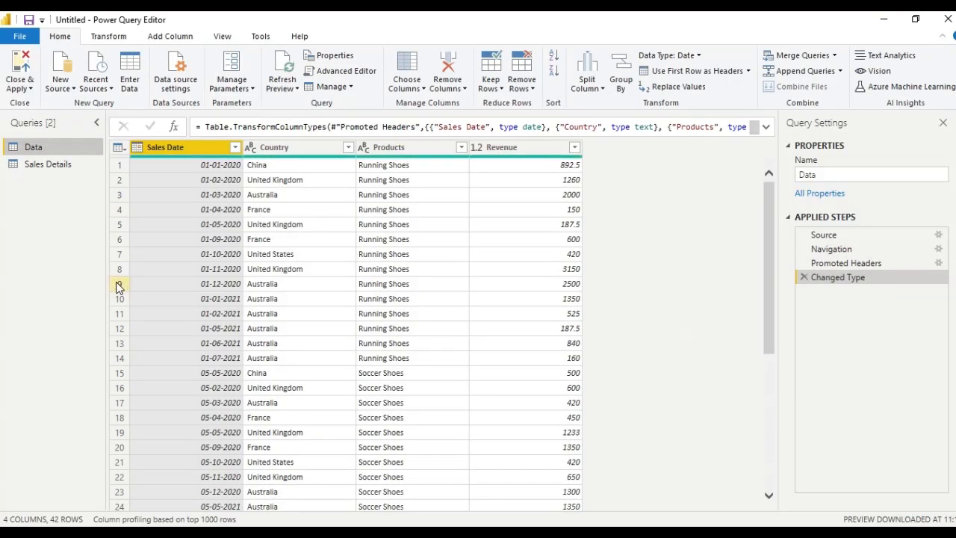
Compare the rows of the Data and Sales Details queries and examine the distinct products in Data
click(60, 166)
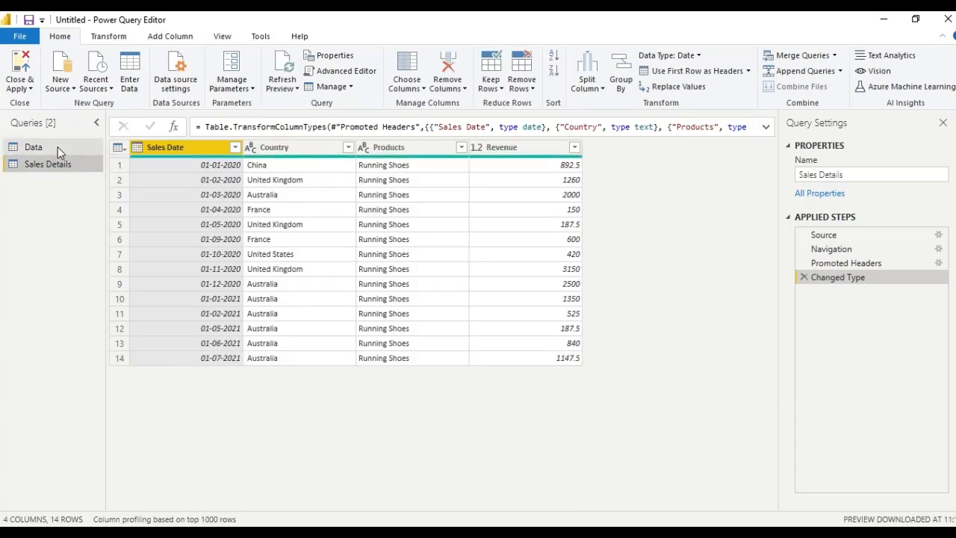
click(59, 149)
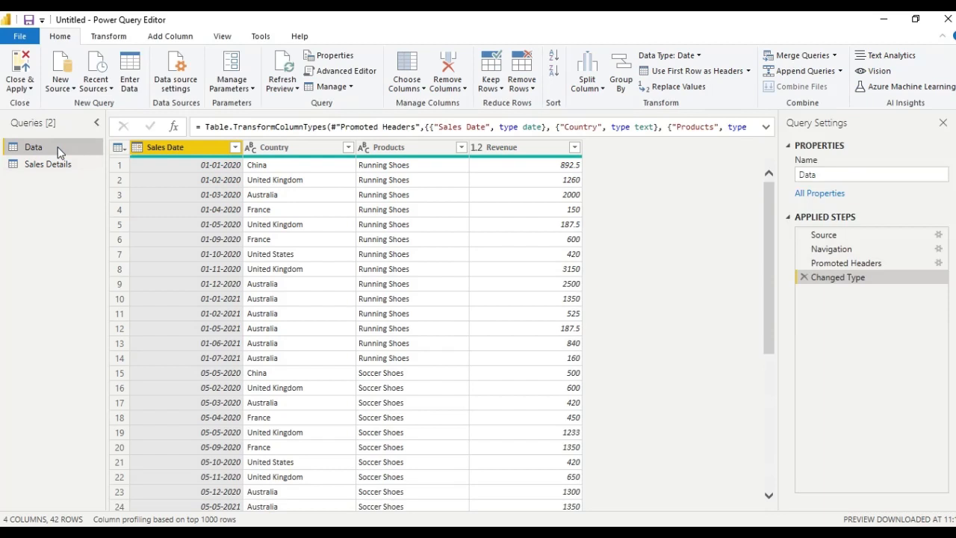
click(57, 163)
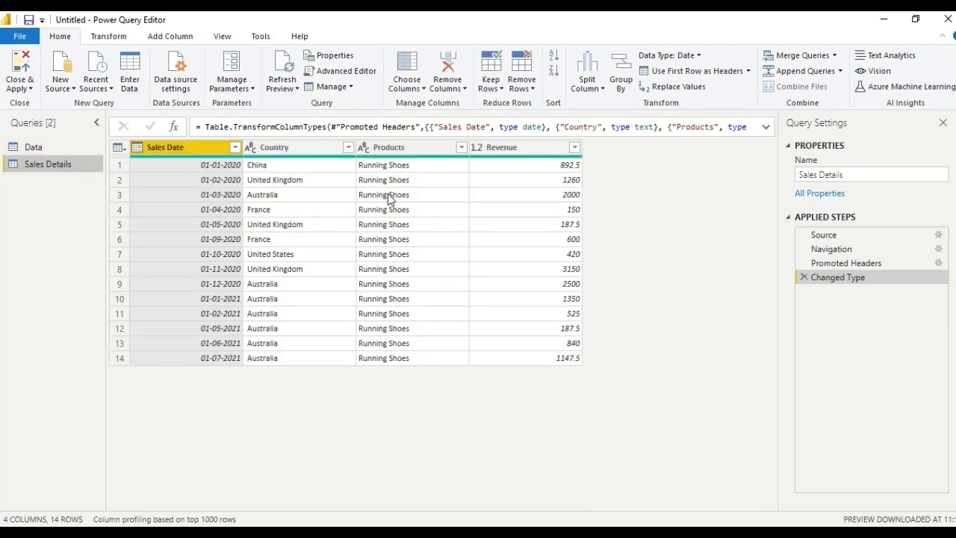
click(57, 148)
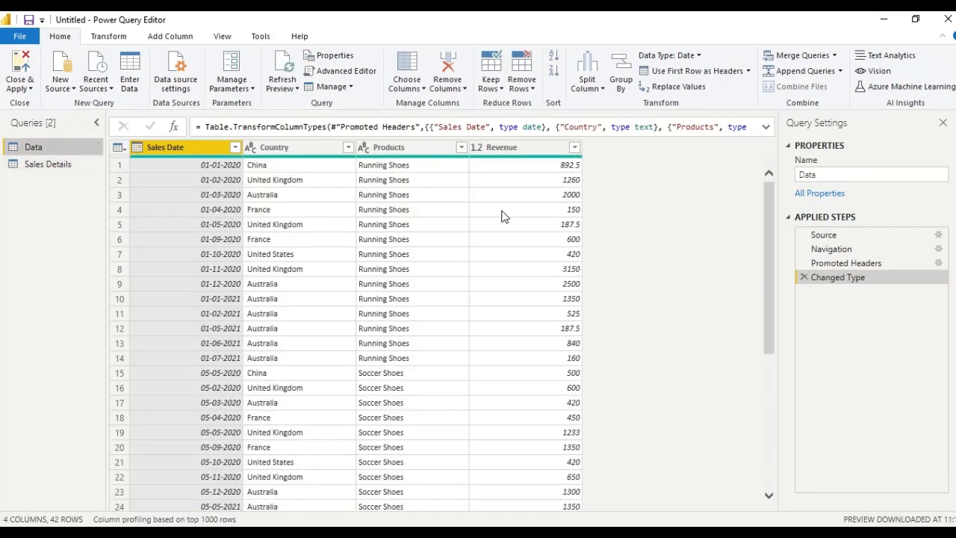
click(464, 147)
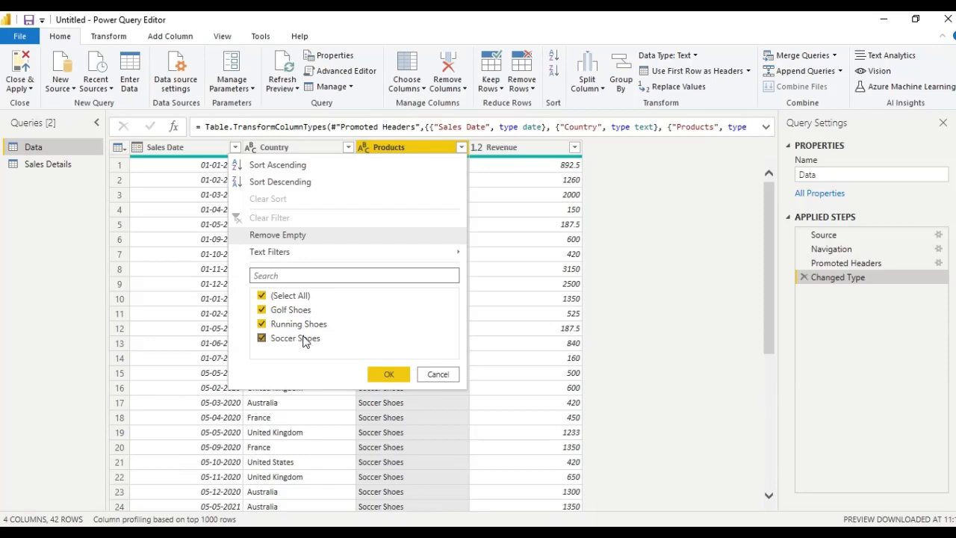
click(57, 313)
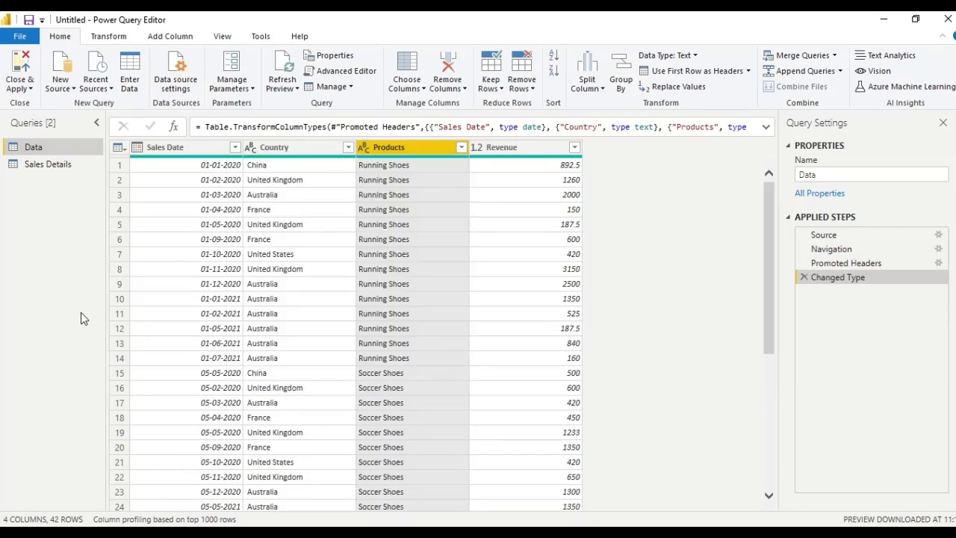
Add an index column starting from 0 to the Sales Details query
click(83, 164)
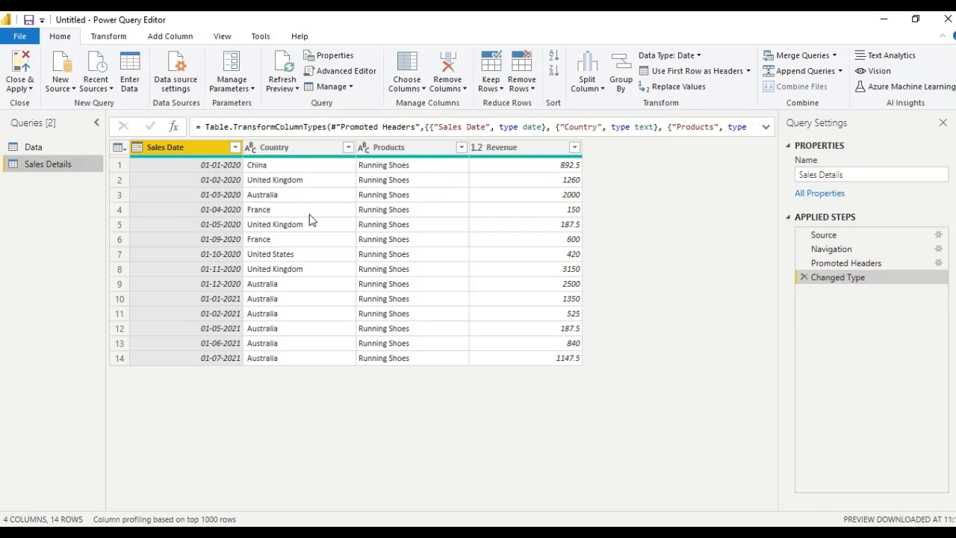
click(531, 151)
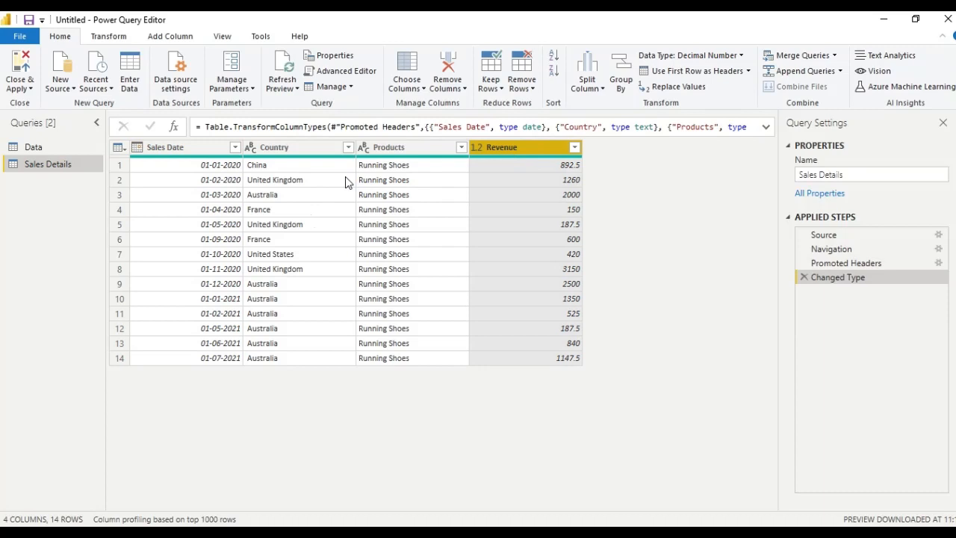
click(177, 39)
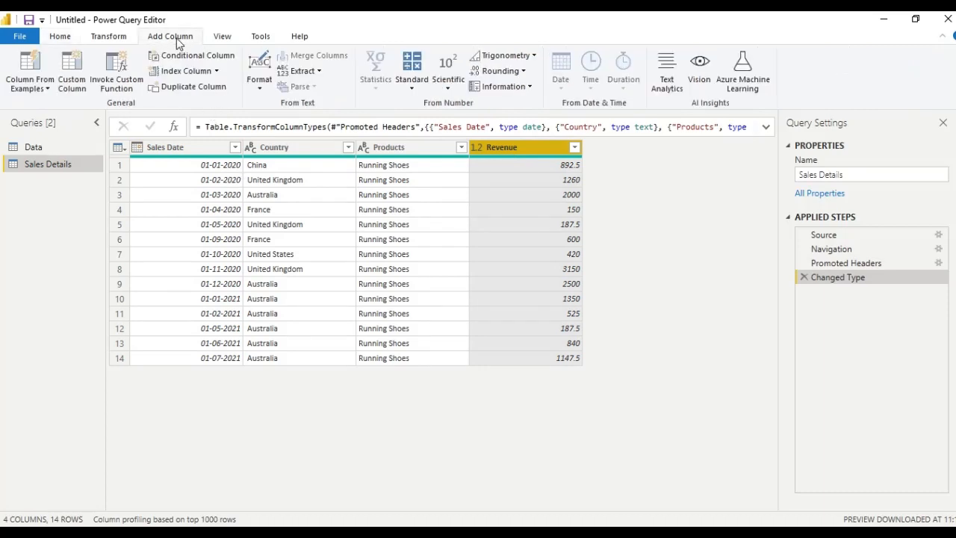
click(216, 71)
click(208, 89)
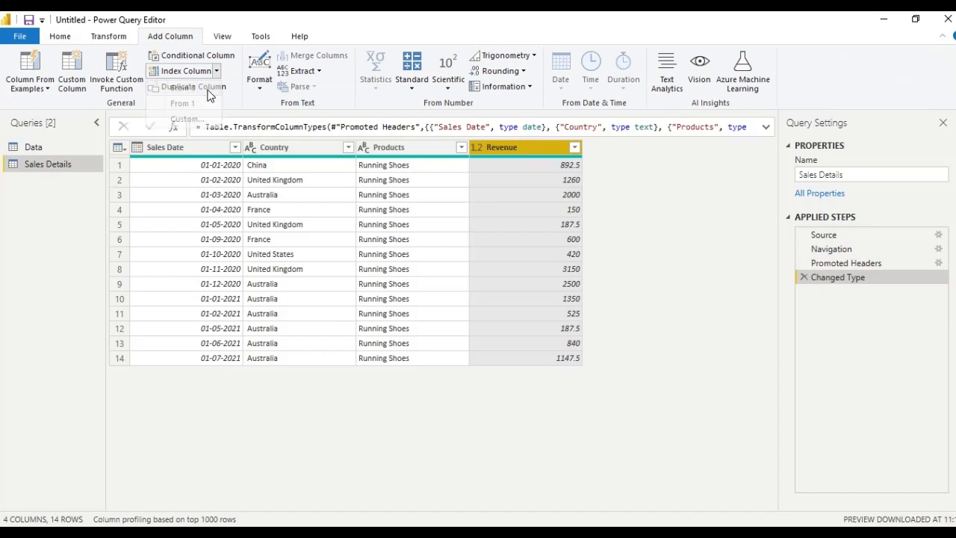
Add a second index column starting from 1 to the Sales Details query
click(215, 71)
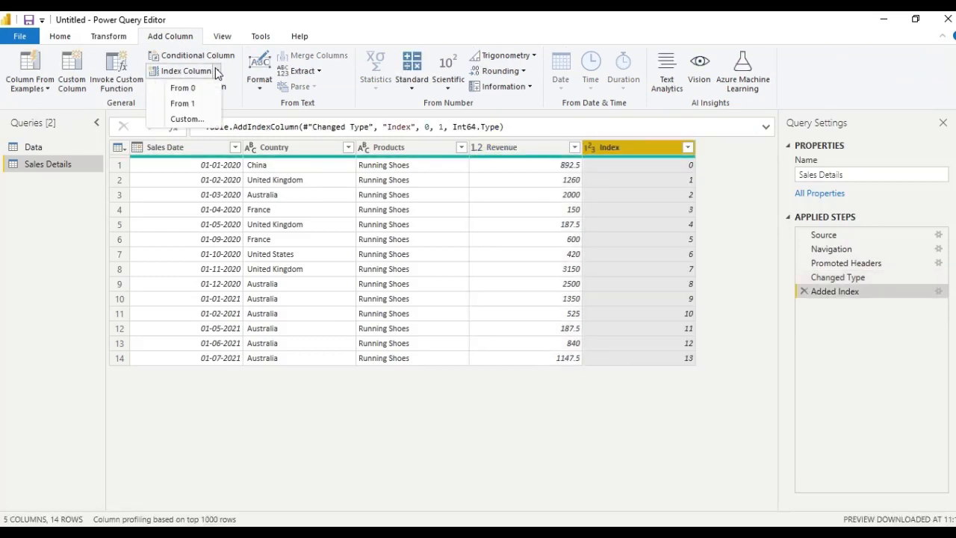
click(201, 104)
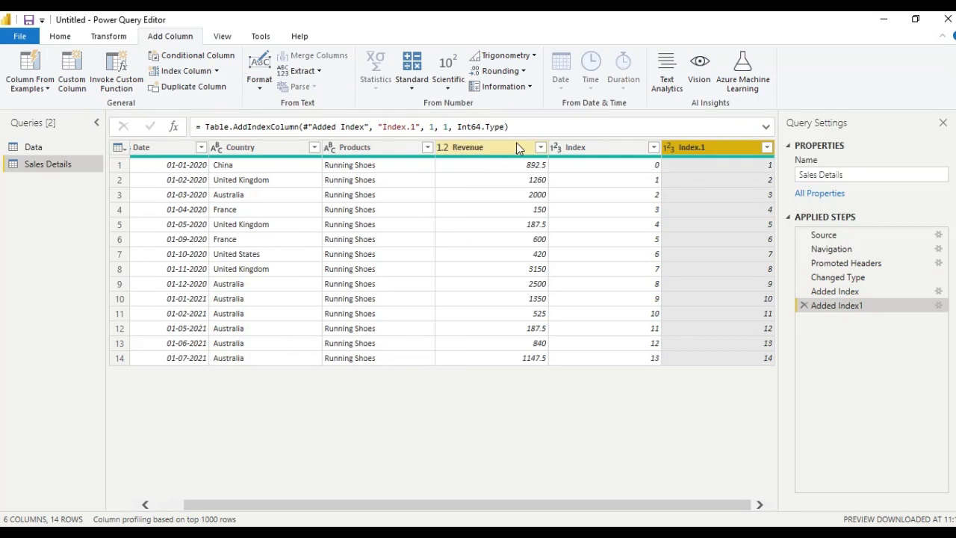
click(632, 152)
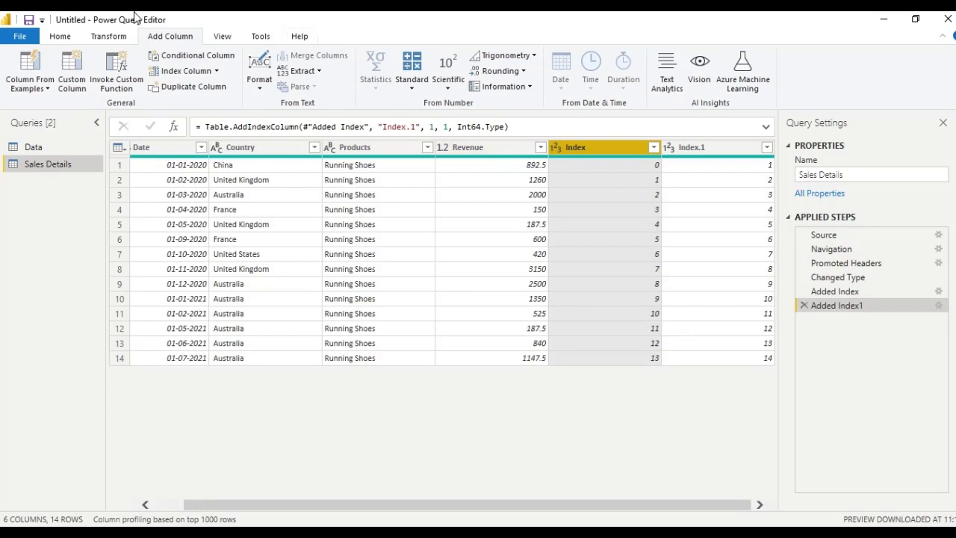
Merge Sales Details with itself, matching Index in the first table to Index.1 in the second with a Left Outer join
click(109, 38)
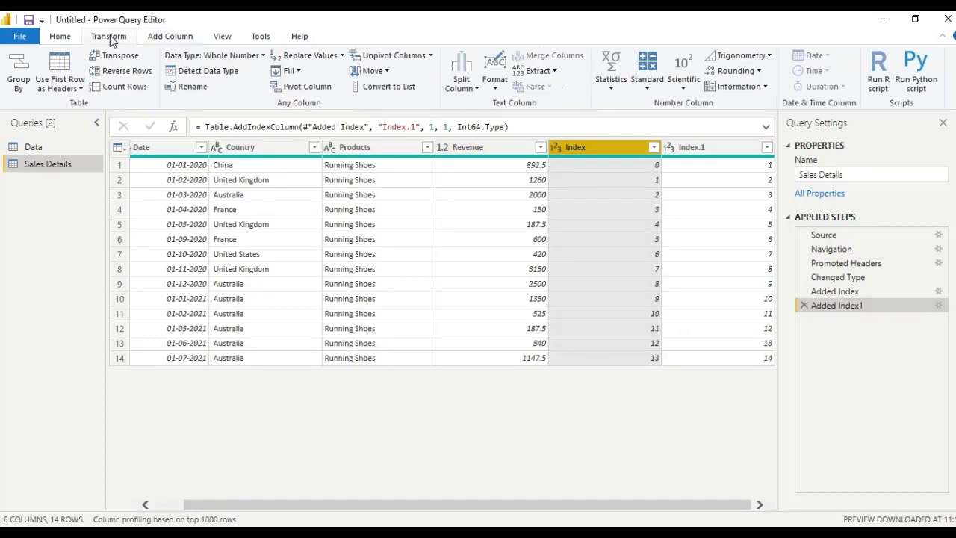
click(65, 39)
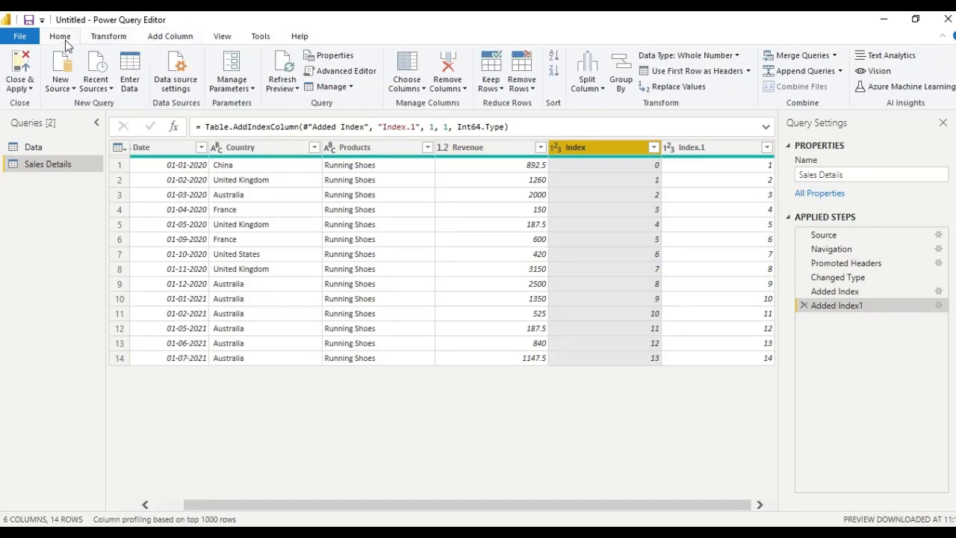
click(803, 56)
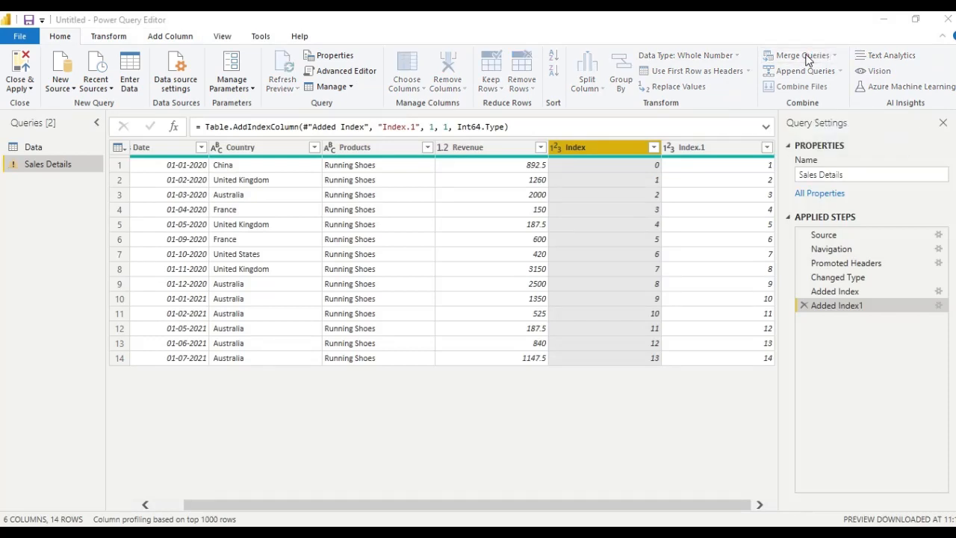
click(408, 255)
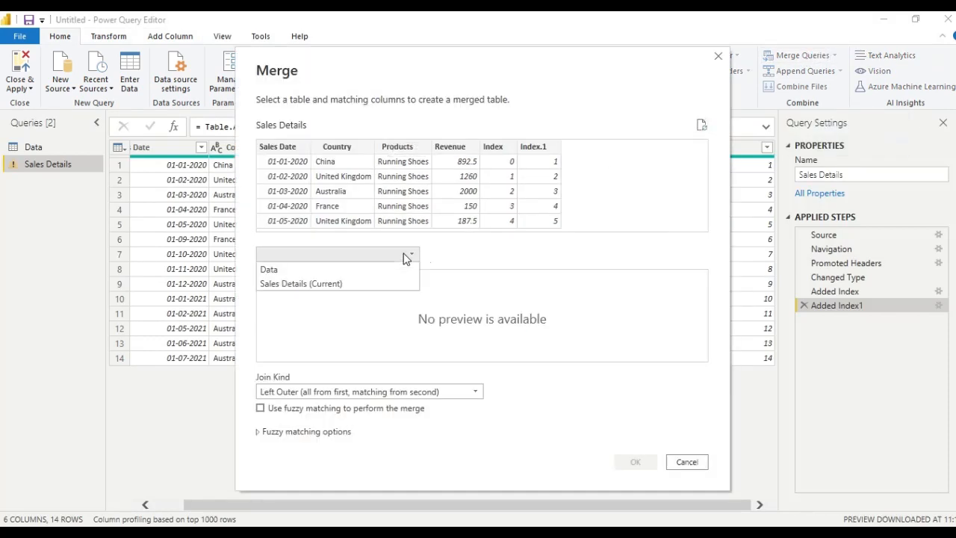
click(385, 283)
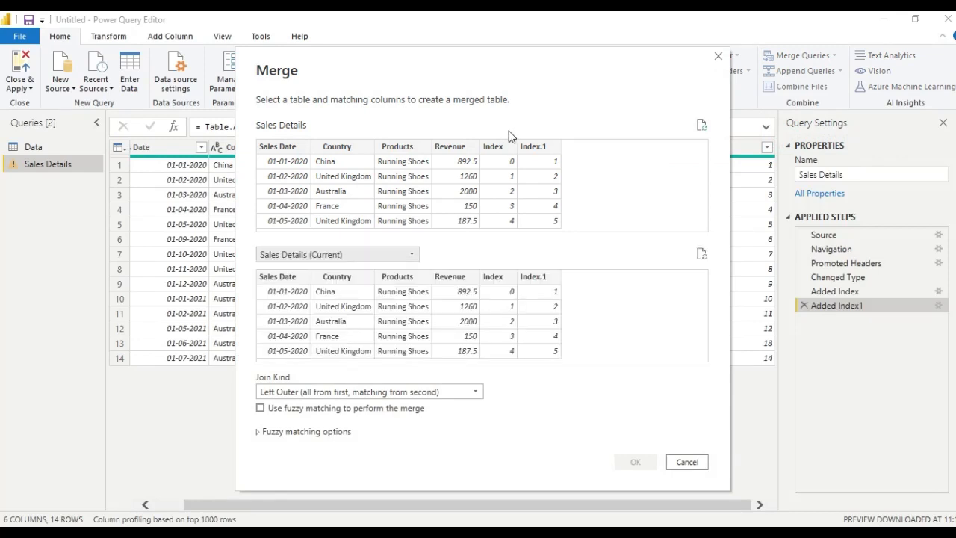
click(497, 147)
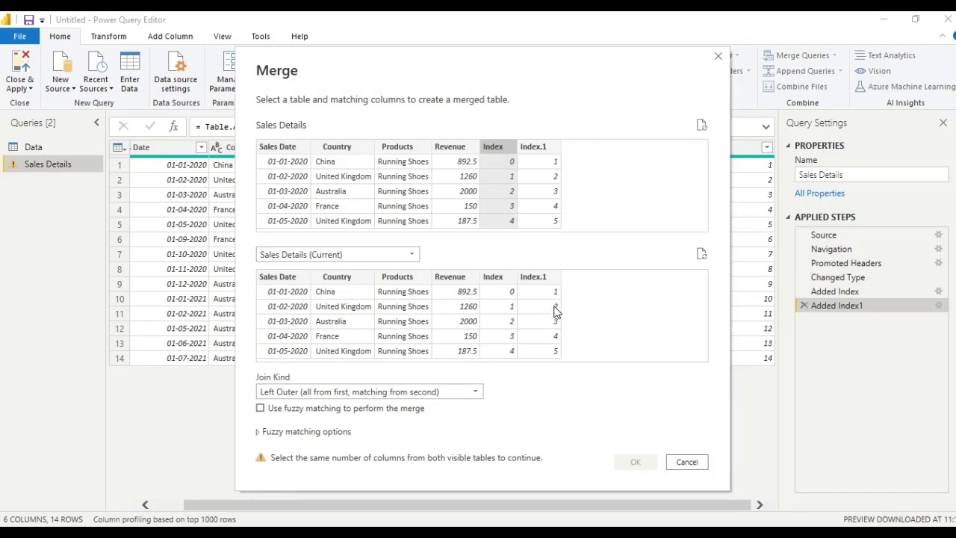
click(535, 276)
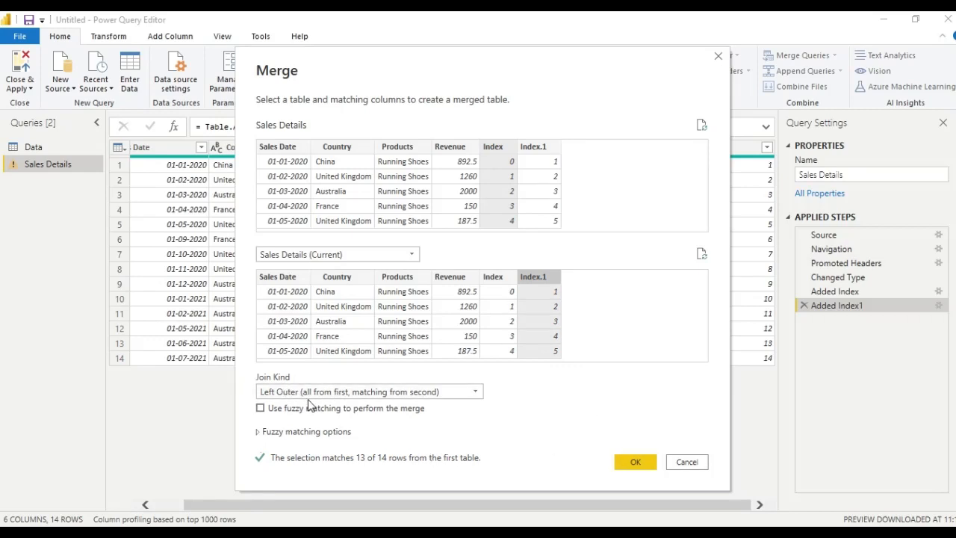
click(634, 462)
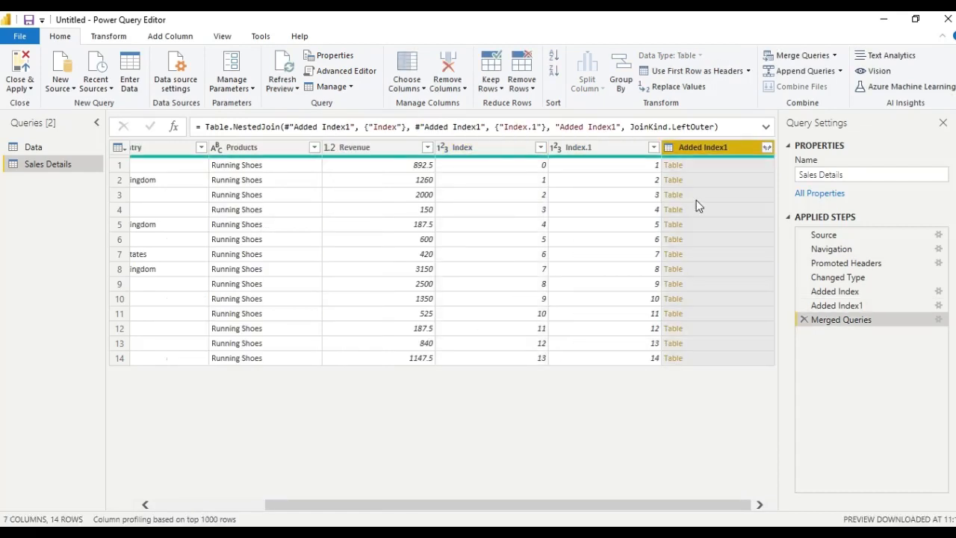
Preview several nested tables in the merged Added Index1 column and expand only its Revenue field, keeping the original column name as prefix
click(745, 164)
click(741, 181)
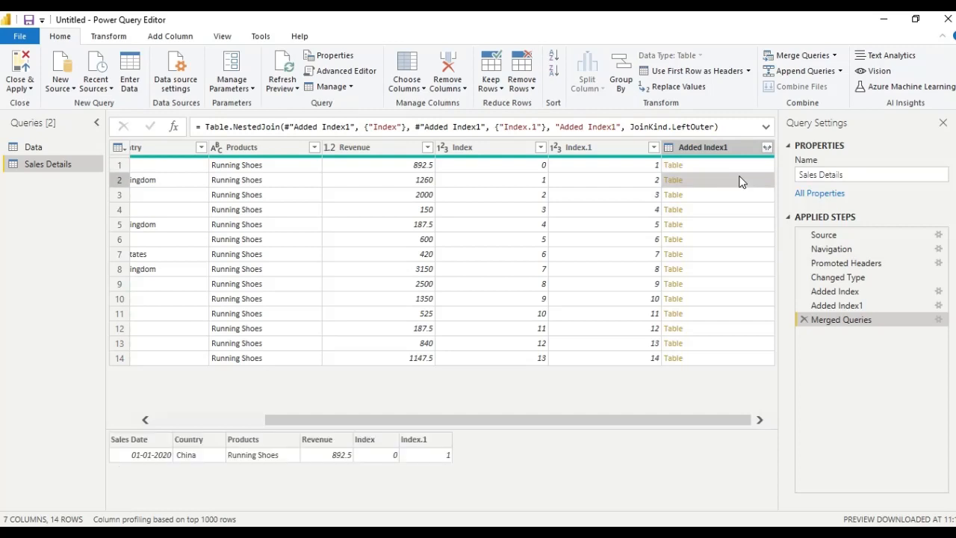
click(733, 209)
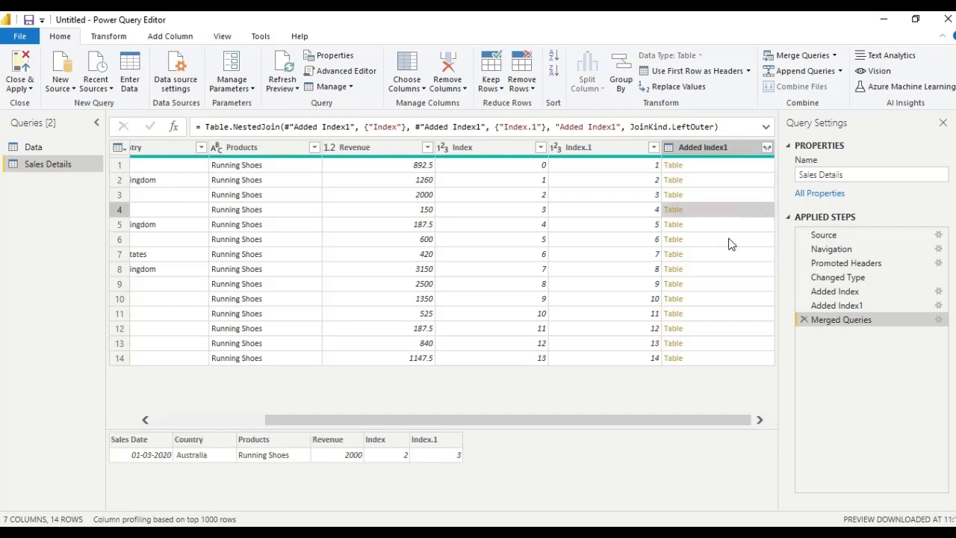
click(729, 241)
click(730, 255)
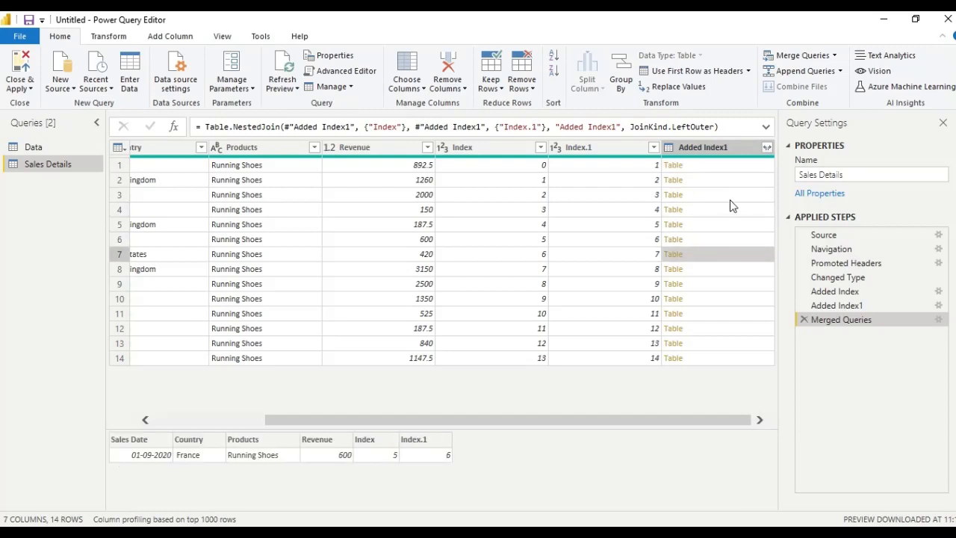
click(767, 147)
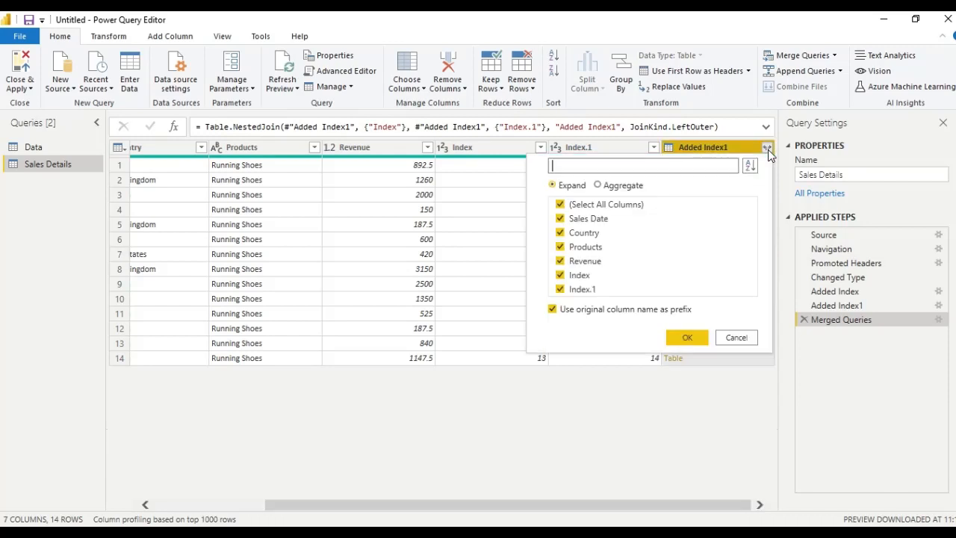
click(561, 204)
click(561, 262)
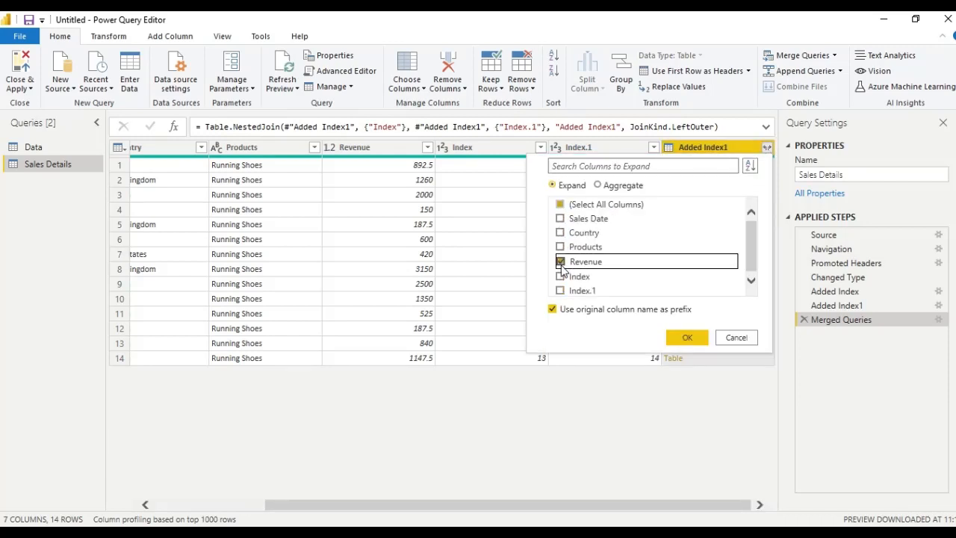
click(685, 338)
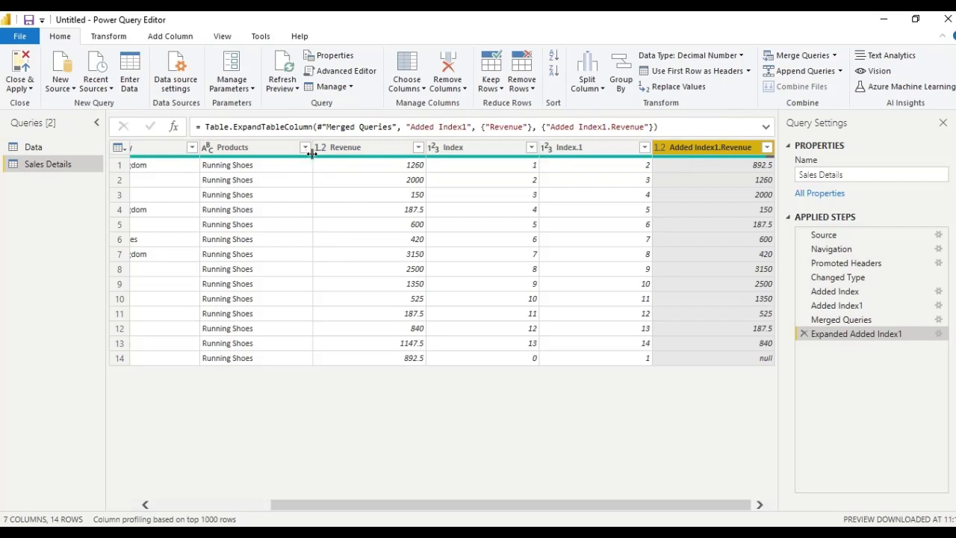
click(419, 149)
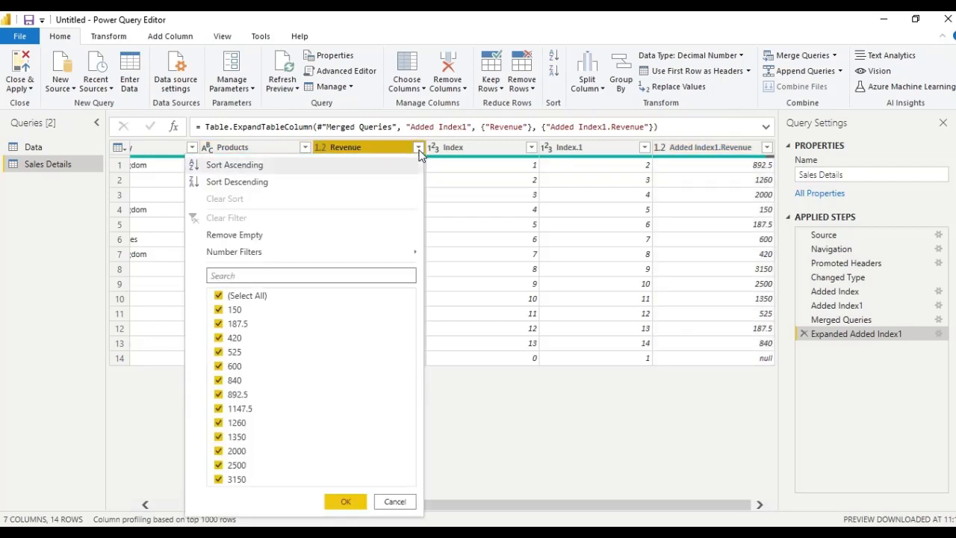
click(366, 165)
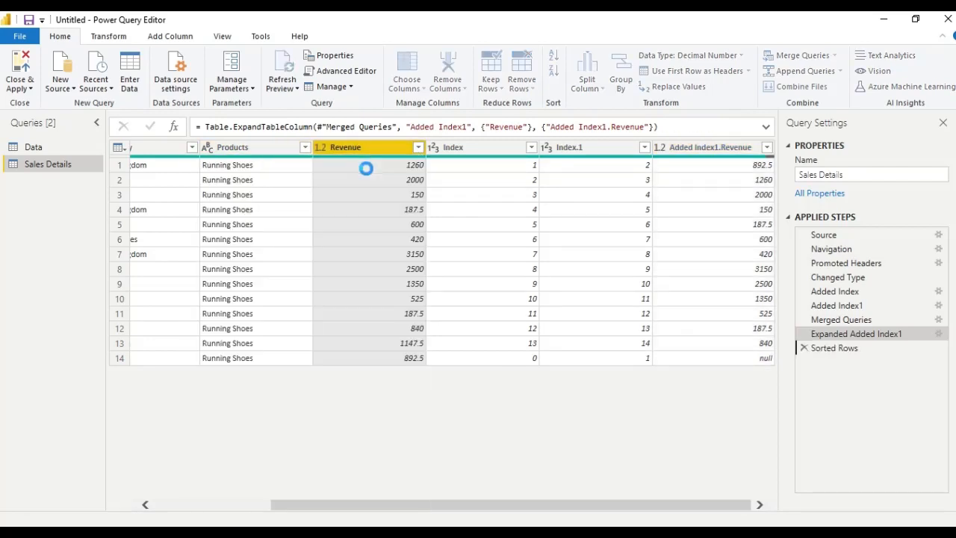
click(417, 148)
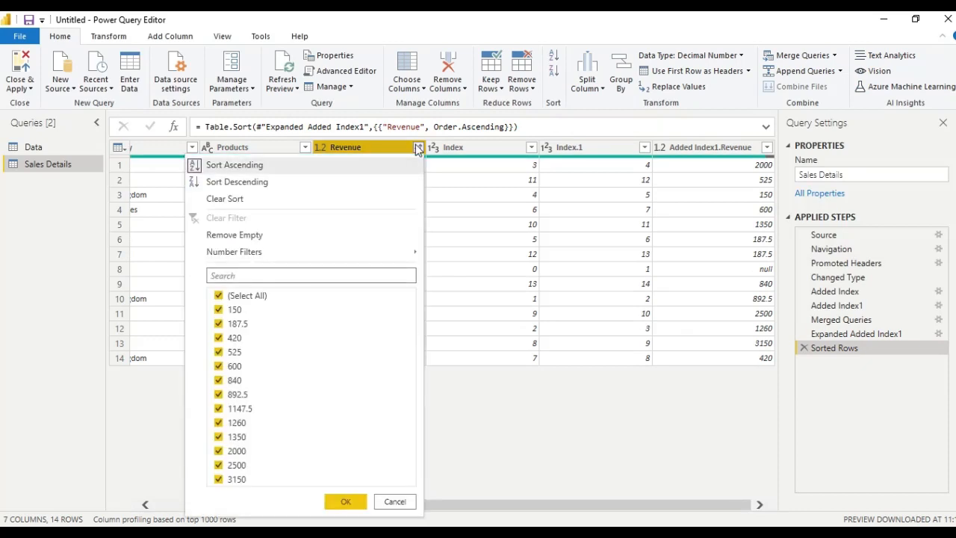
click(391, 181)
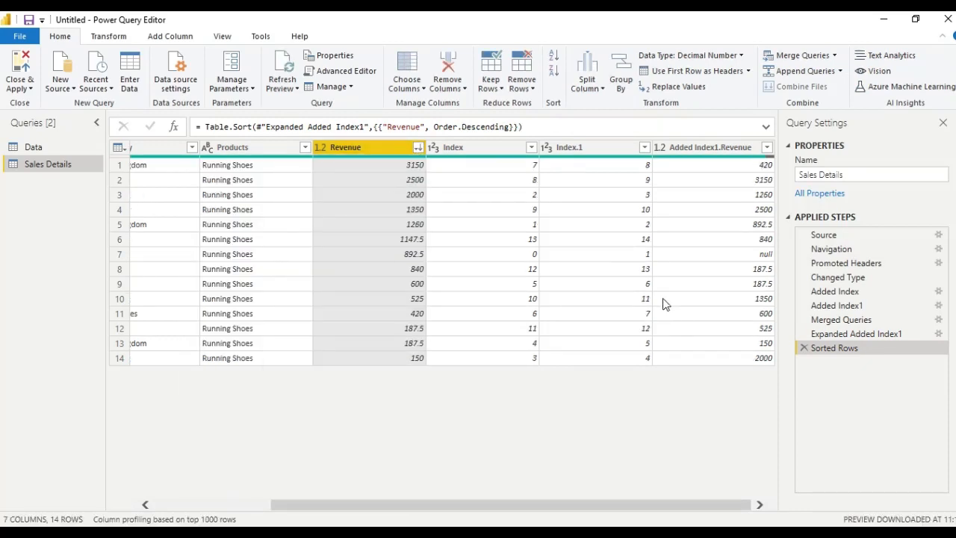
click(803, 348)
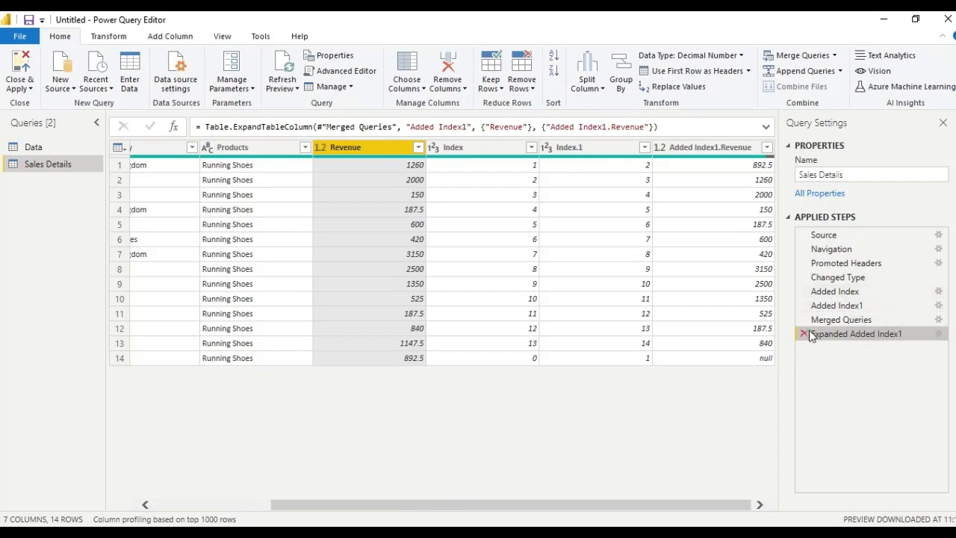
Sort the Sales Details rows by the Index column in ascending order
click(493, 148)
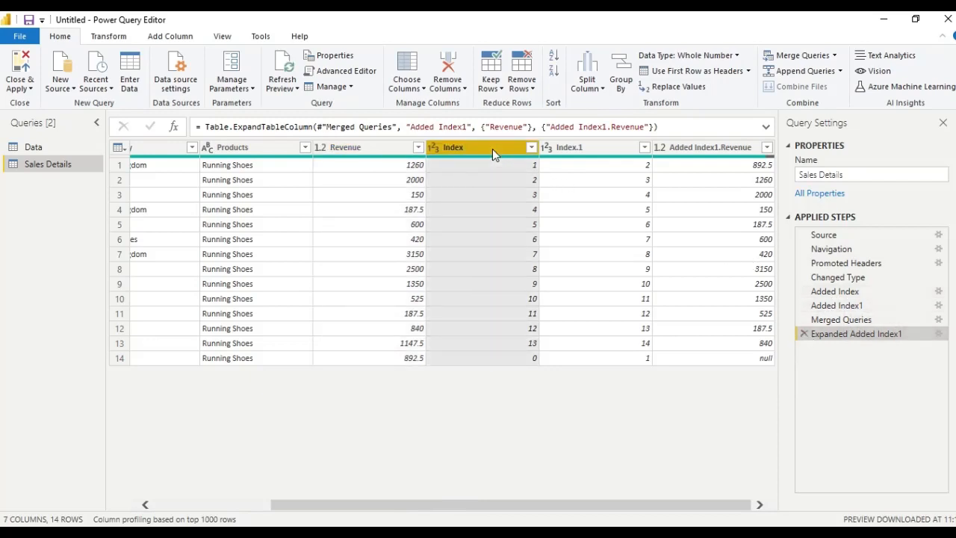
click(532, 148)
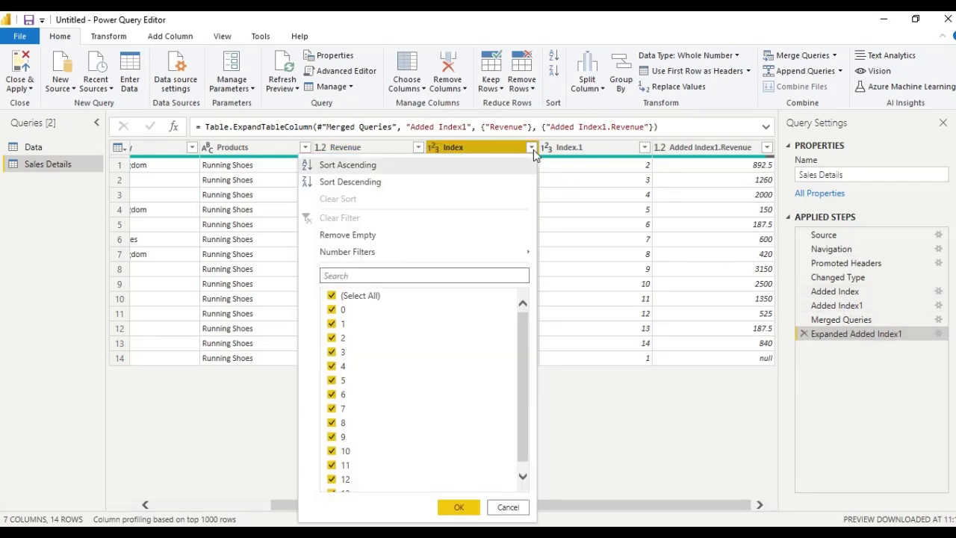
click(348, 165)
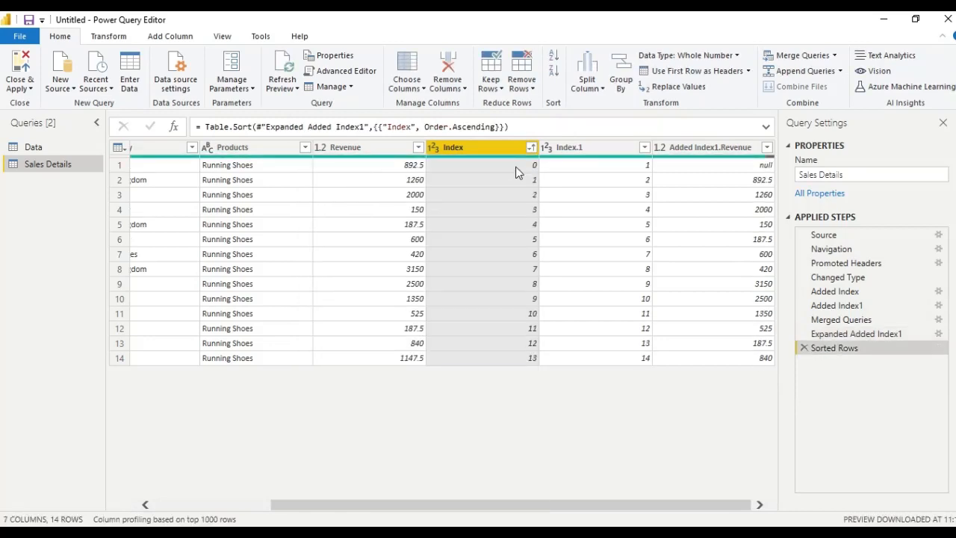
Remove both the Index and Index.1 helper columns from Sales Details
ctrl+click(570, 148)
right_click(571, 148)
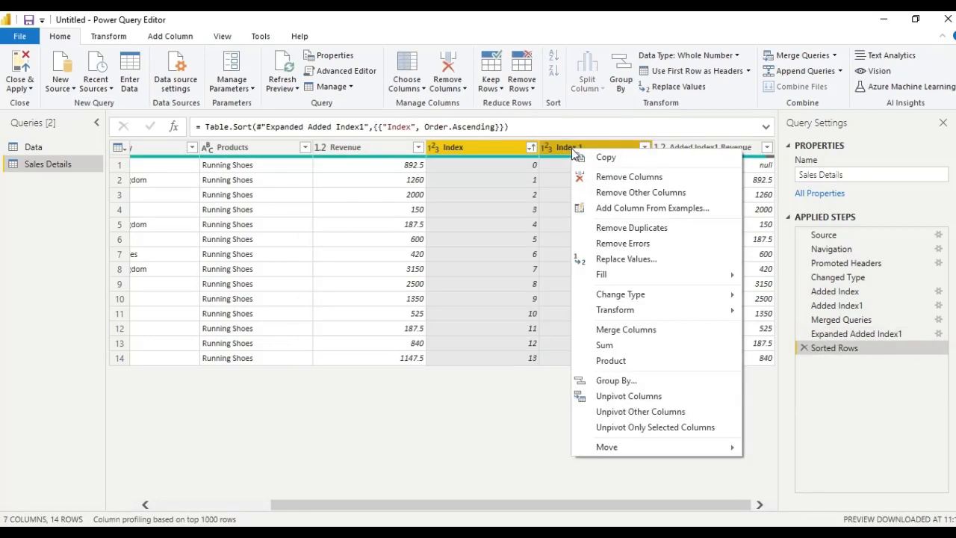
click(597, 184)
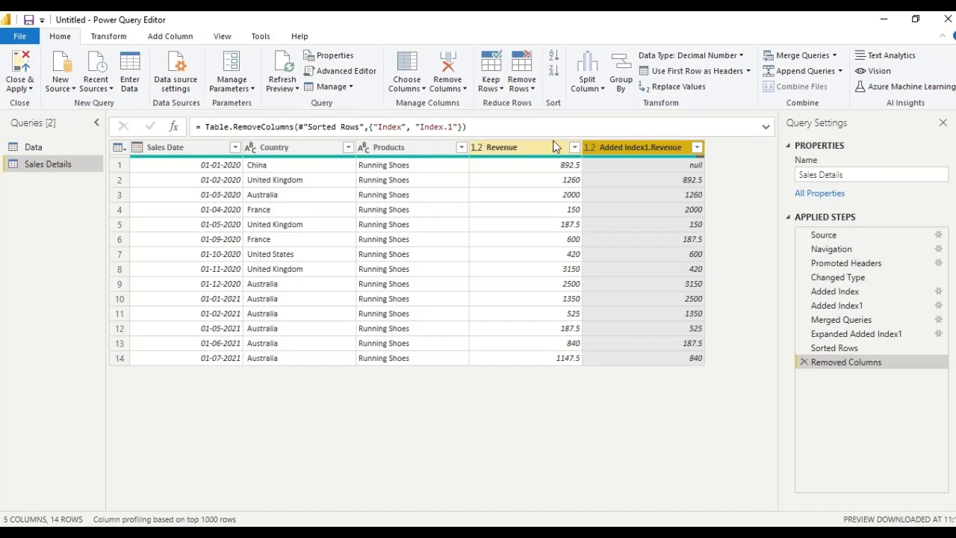
Rename the Added Index1.Revenue column to PREVIOUS REVENUE
click(534, 147)
double_click(617, 148)
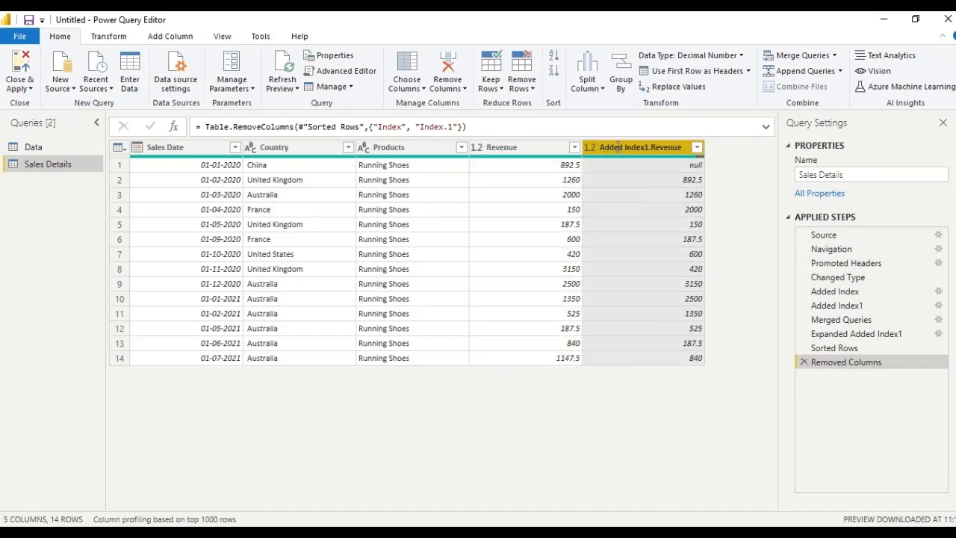
key(BackSpace)
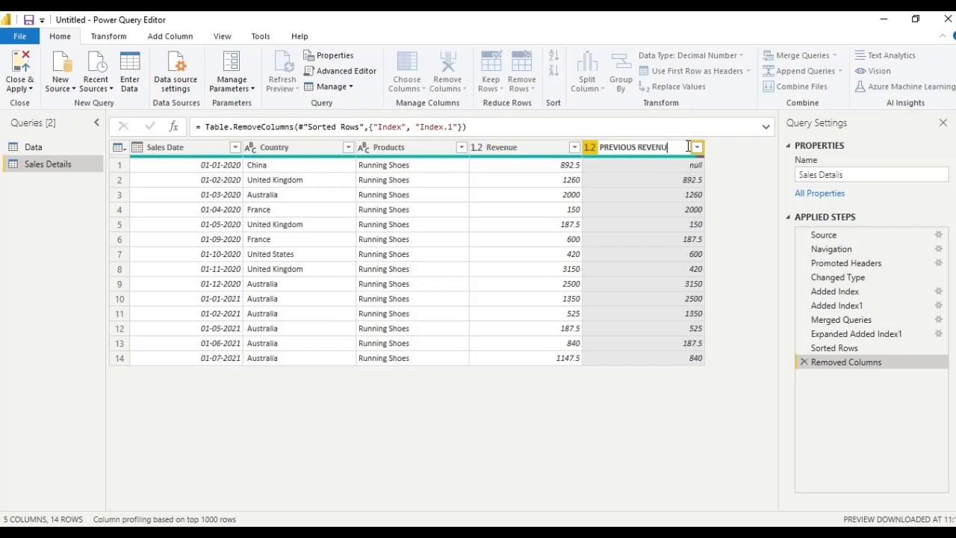
click(731, 192)
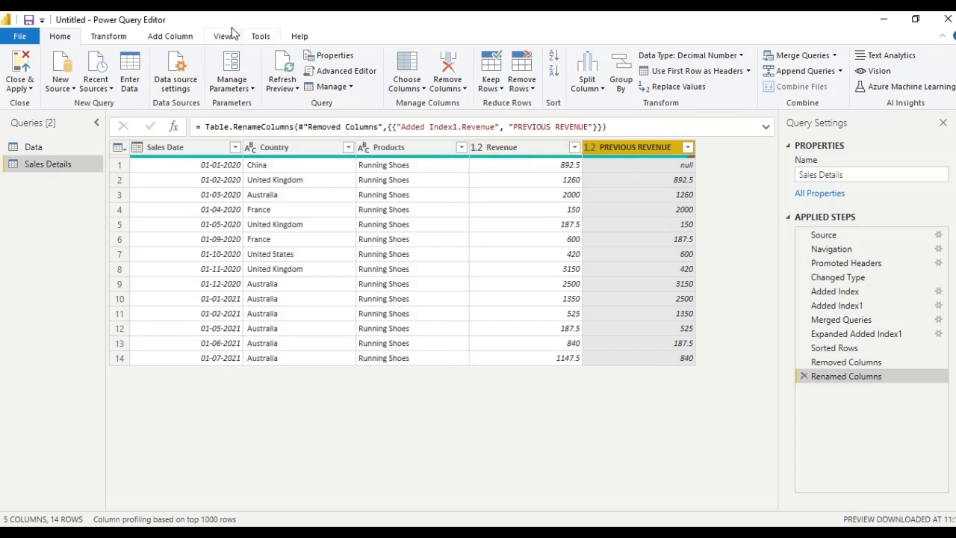
Start a new custom column in Sales Details and name it DIFFERENCE
click(112, 36)
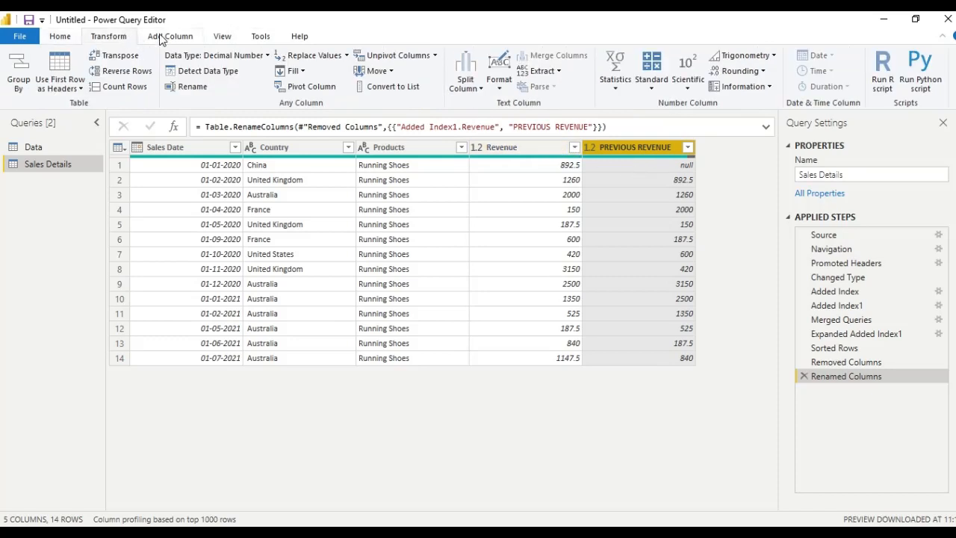
click(161, 36)
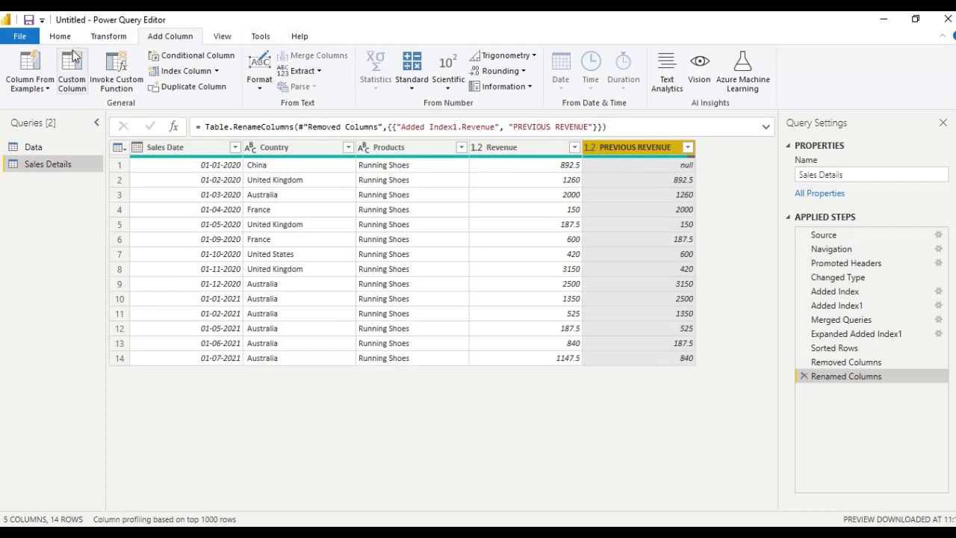
click(67, 74)
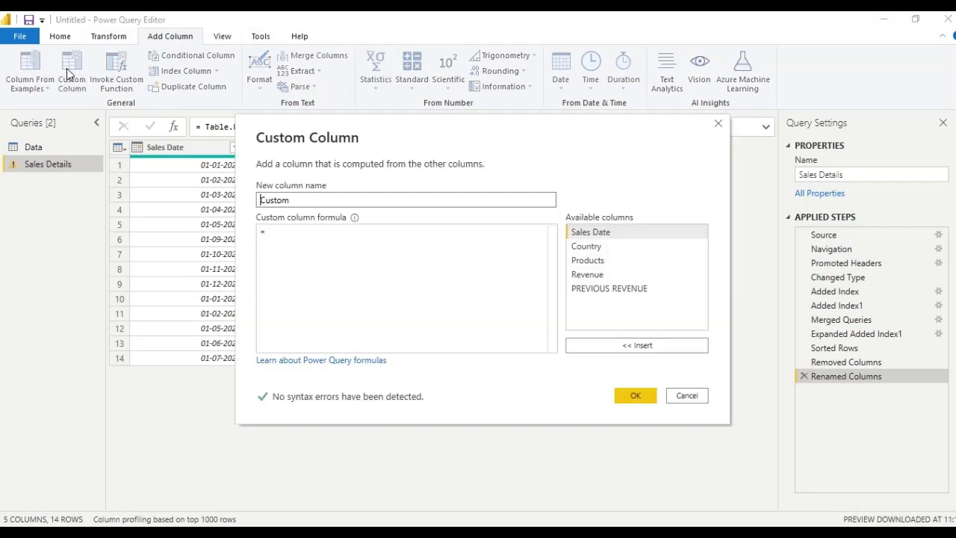
drag(288, 203, 232, 206)
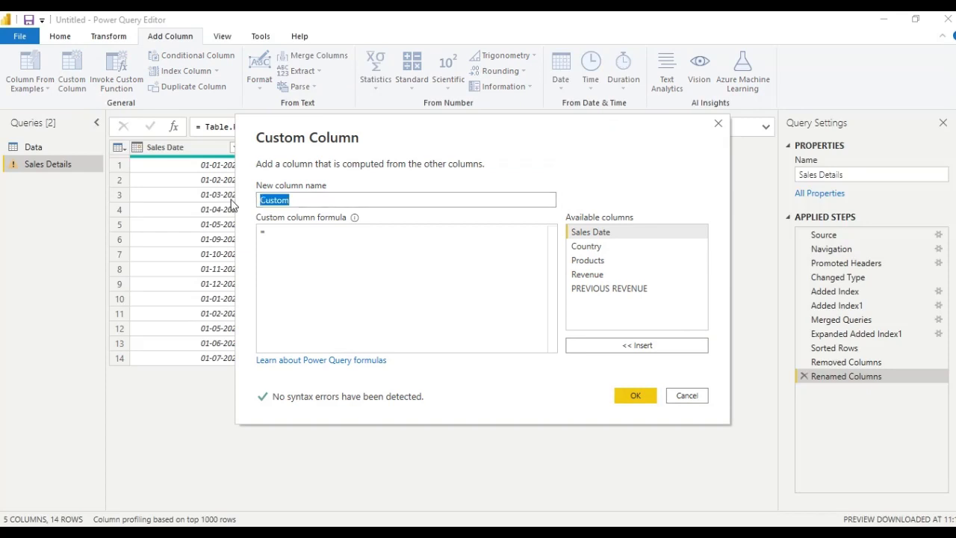
text(DIFFERENCE)
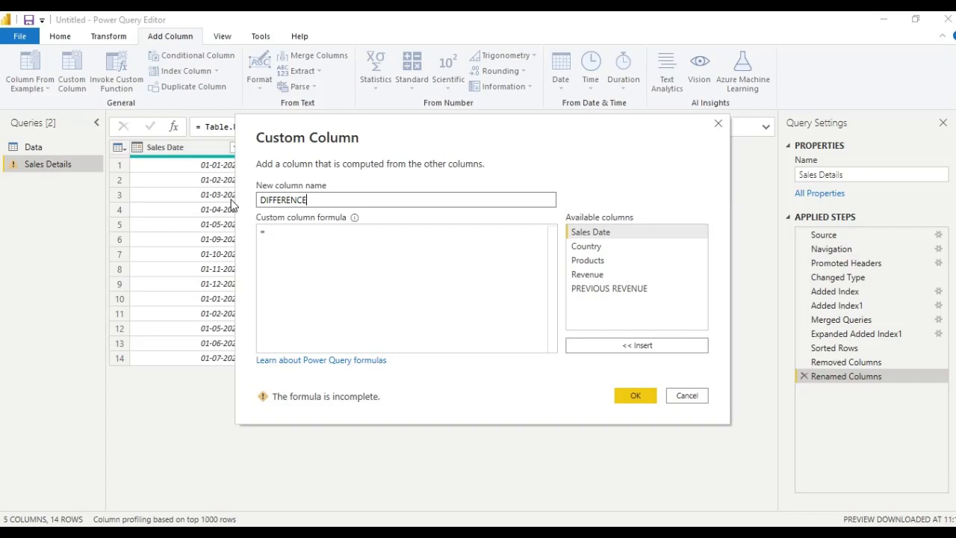
Begin the DIFFERENCE column's formula with the List.Sum function, chosen from the suggested list functions
click(307, 258)
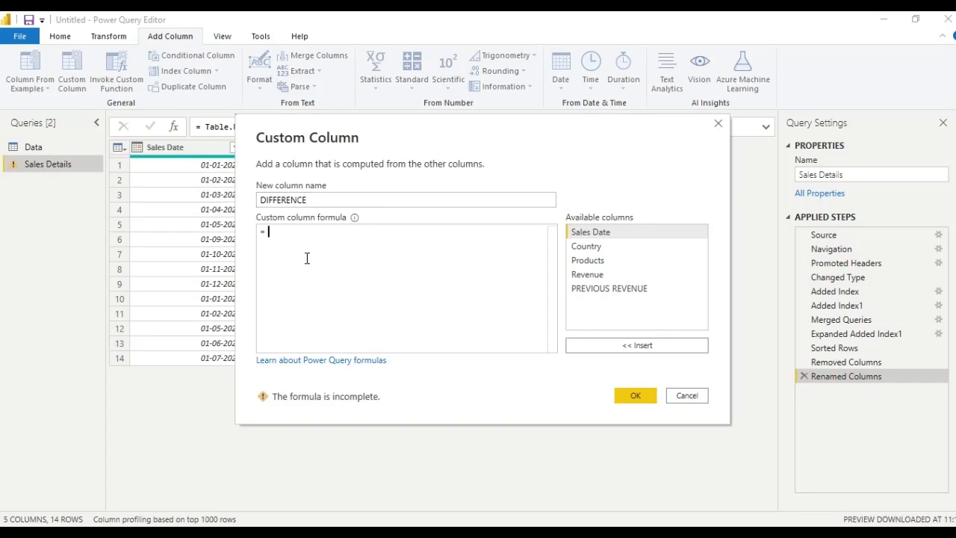
text(LIST)
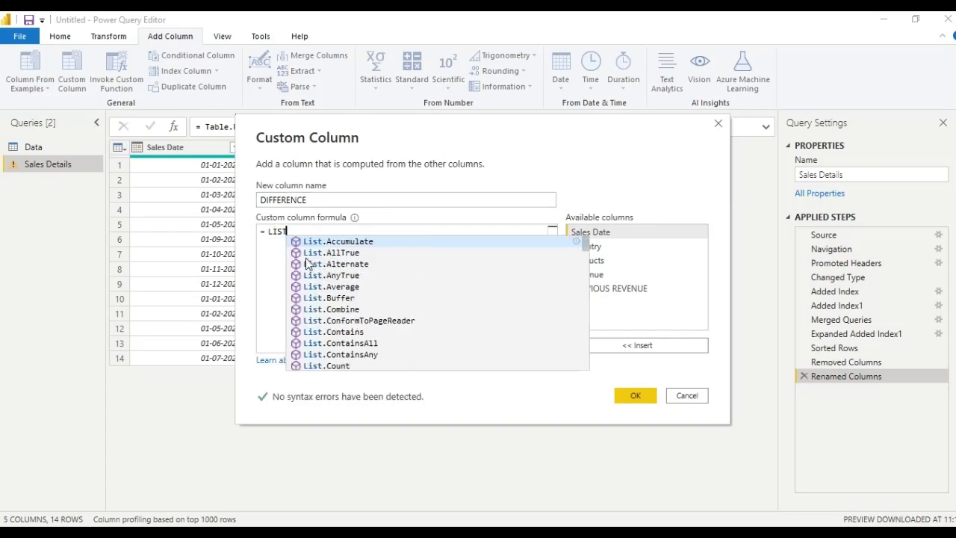
key(Down)
key(Down)
key(Down)
key(Down)
key(Down)
key(Down)
key(Down)
key(Down)
key(Down)
key(Down)
key(Down)
key(Down)
key(Down)
key(Down)
key(Down)
key(Down)
key(Down)
key(Down)
key(Down)
key(Down)
key(Down)
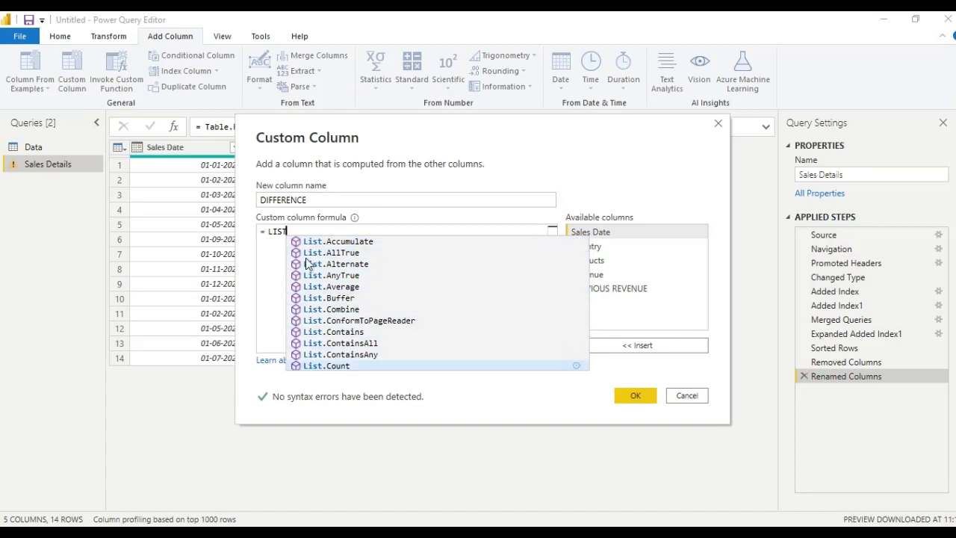
key(Down)
key(Down)
key(Down)
key(Down)
key(Down)
key(Down)
key(Down)
key(Down)
key(Down)
key(Down)
key(Down)
key(Down)
key(Down)
key(Down)
key(Down)
key(Down)
key(Down)
key(Down)
key(Down)
key(Down)
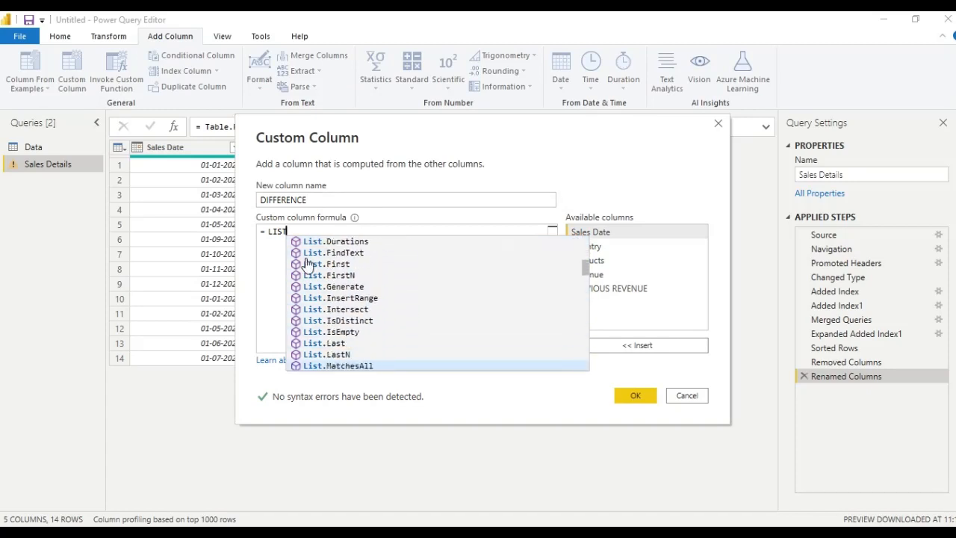
key(Down)
key(Down)
key(Down)
key(Down)
key(Down)
key(Down)
key(Down)
key(Down)
key(Down)
key(Down)
key(Down)
key(Down)
key(Down)
key(Down)
key(Down)
key(Down)
key(Down)
key(Down)
key(Down)
key(Down)
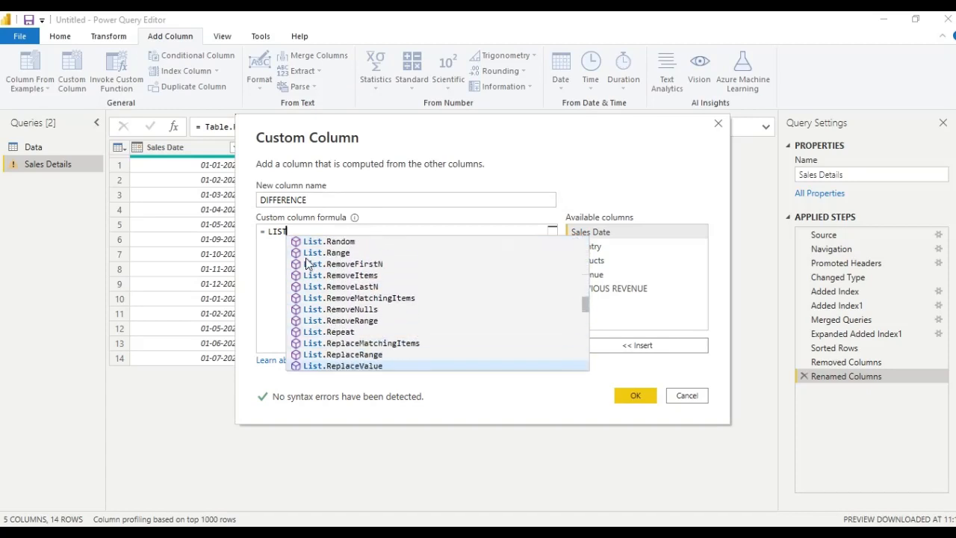
key(Up)
key(Up)
key(Up)
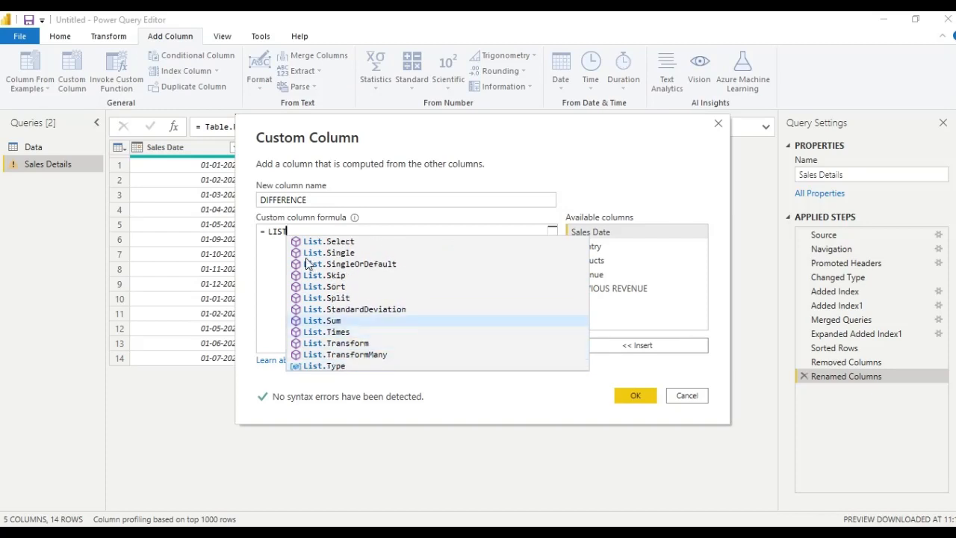
key(Tab)
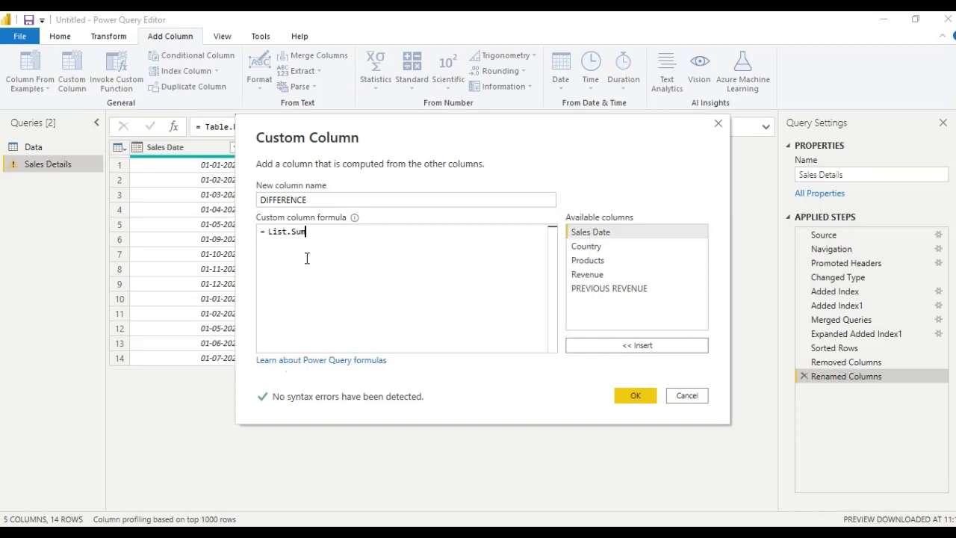
Complete the formula as List.Sum({[Revenue],-[PREVIOUS REVENUE]}) and add the DIFFERENCE column to the table
text(({)
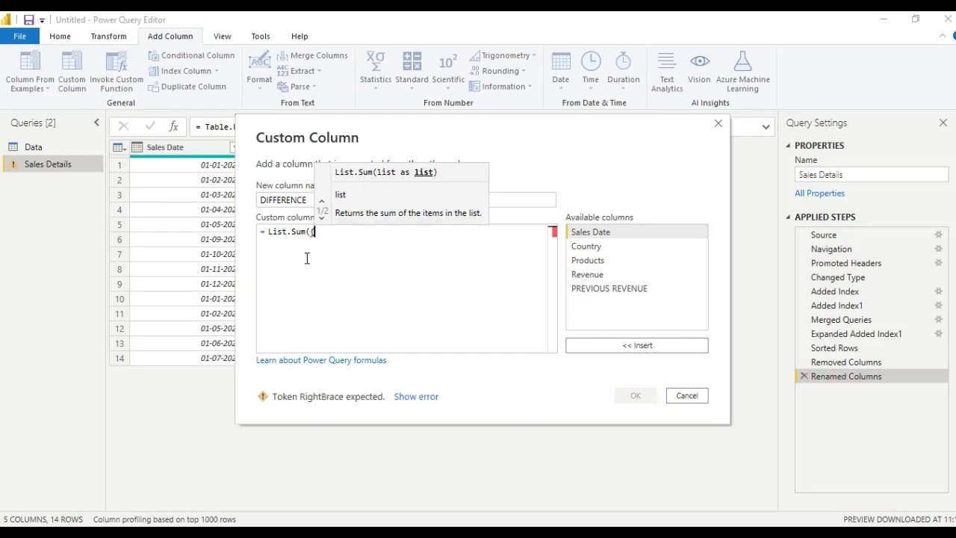
double_click(597, 276)
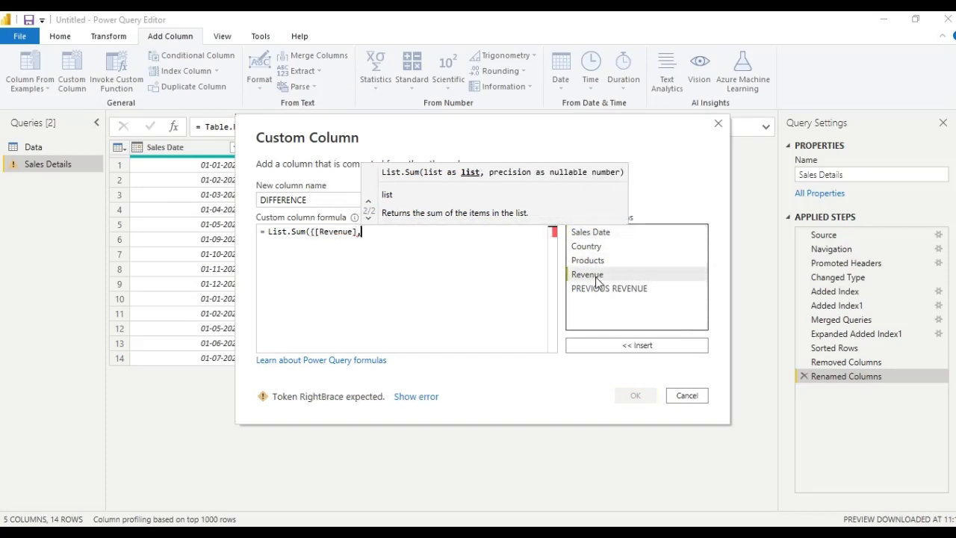
text(,-)
double_click(618, 290)
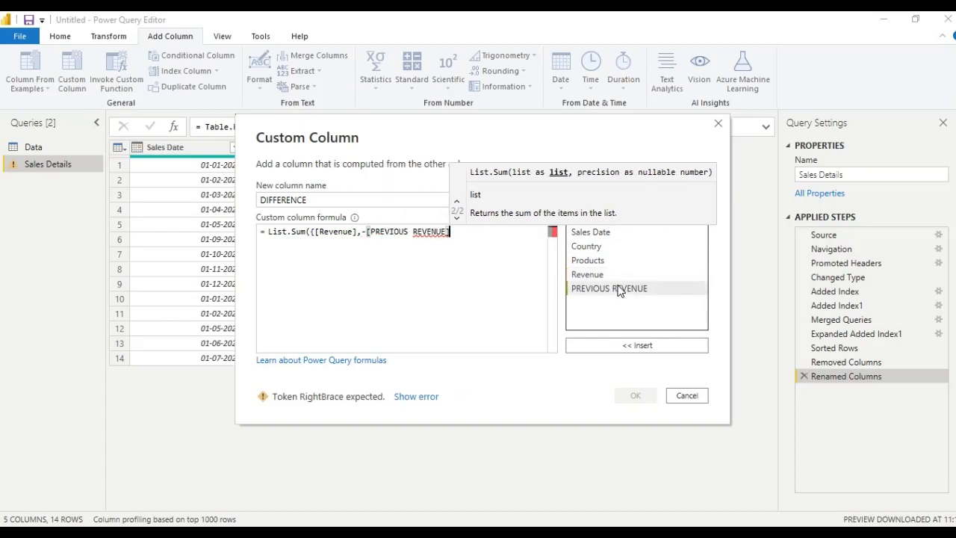
text(})
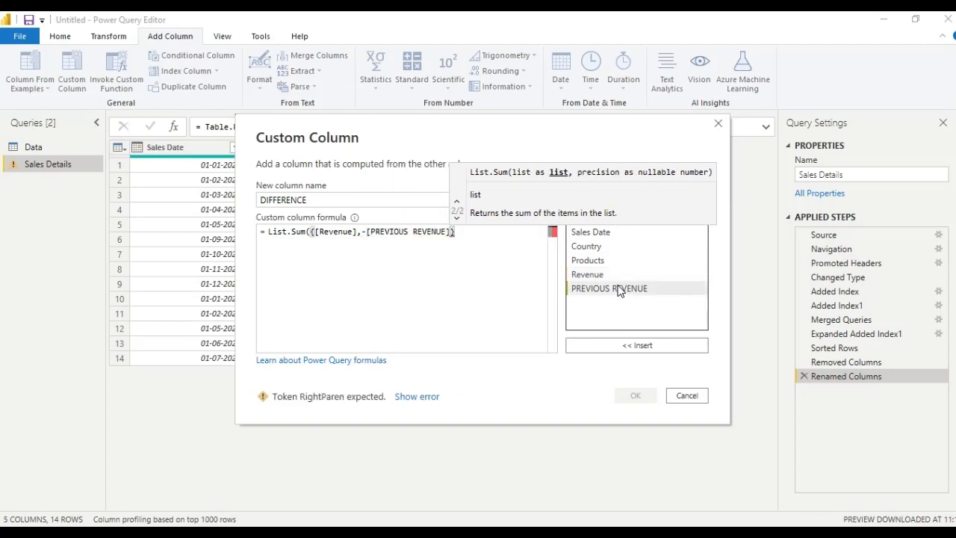
text())
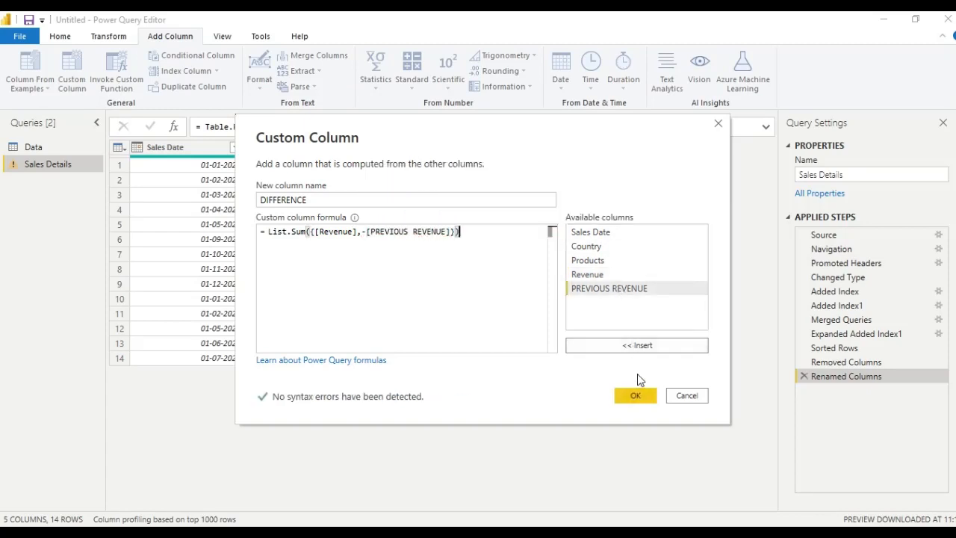
click(637, 397)
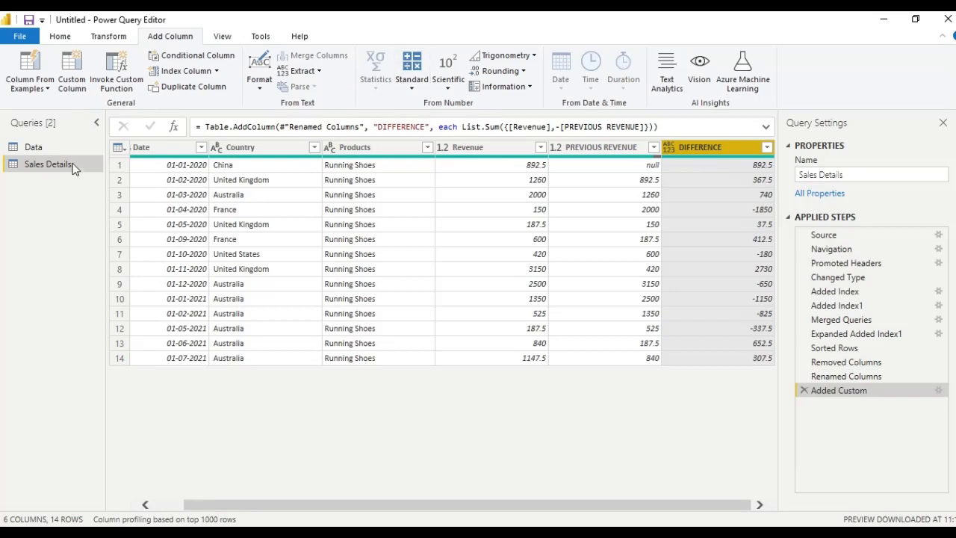
Insert a standard subtraction column that takes PREVIOUS REVENUE away from Revenue
click(486, 149)
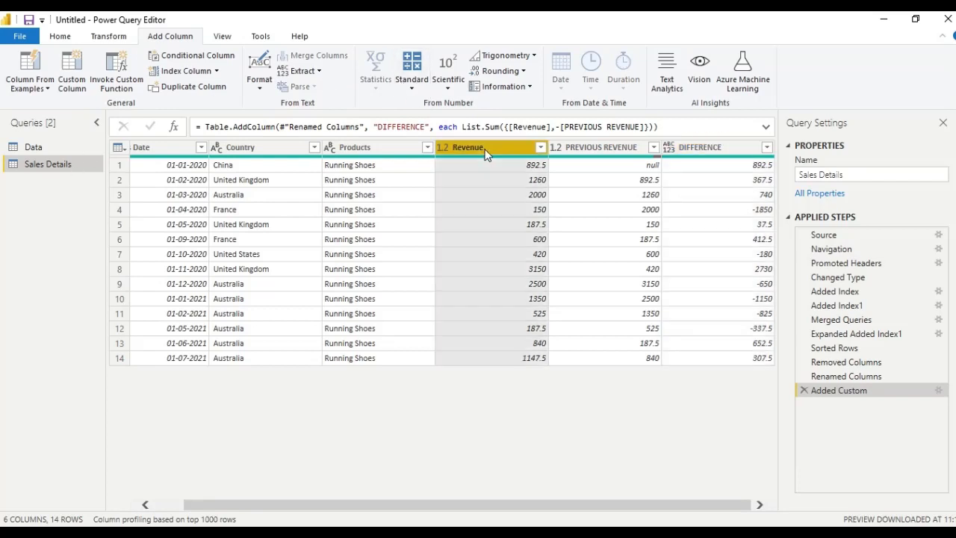
ctrl+click(574, 148)
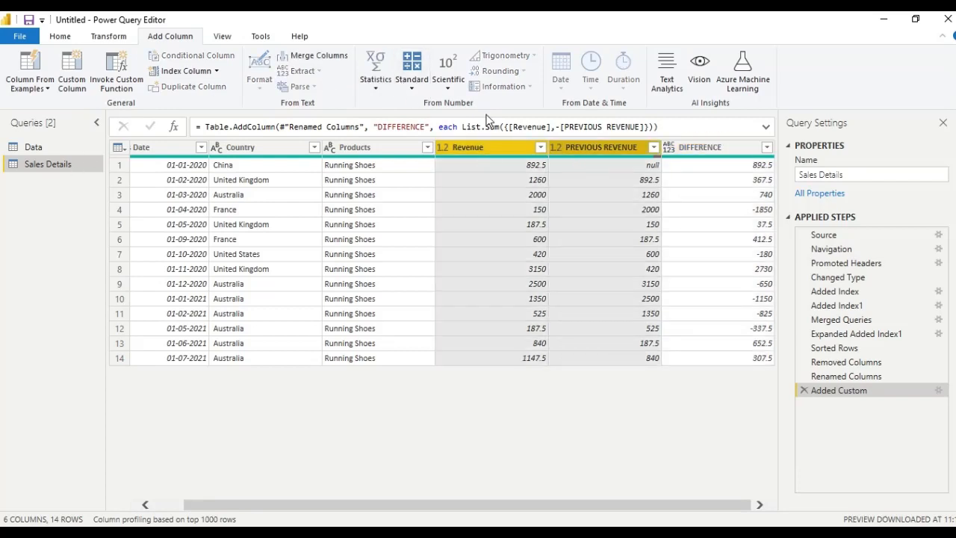
click(422, 86)
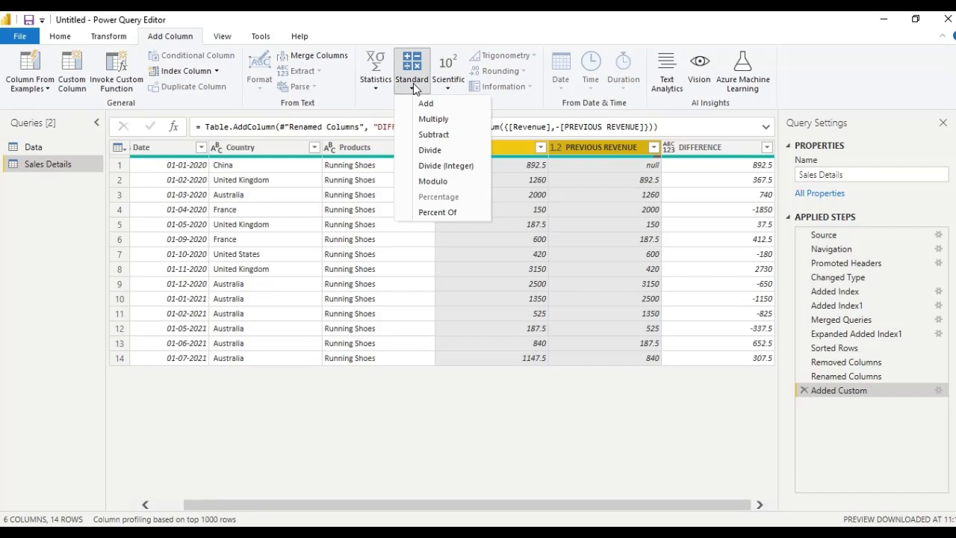
click(430, 136)
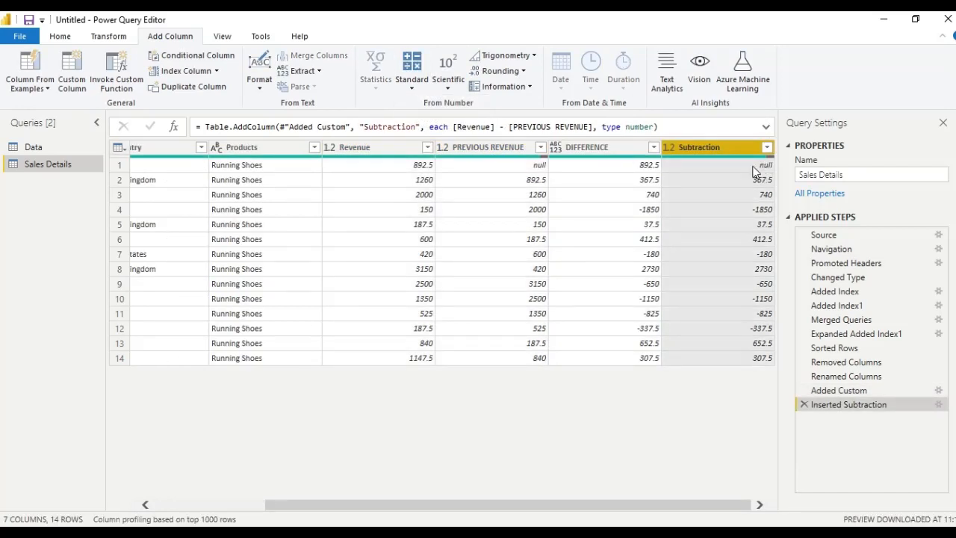
Delete the Inserted Subtraction step from Sales Details and switch to the Data query
click(804, 403)
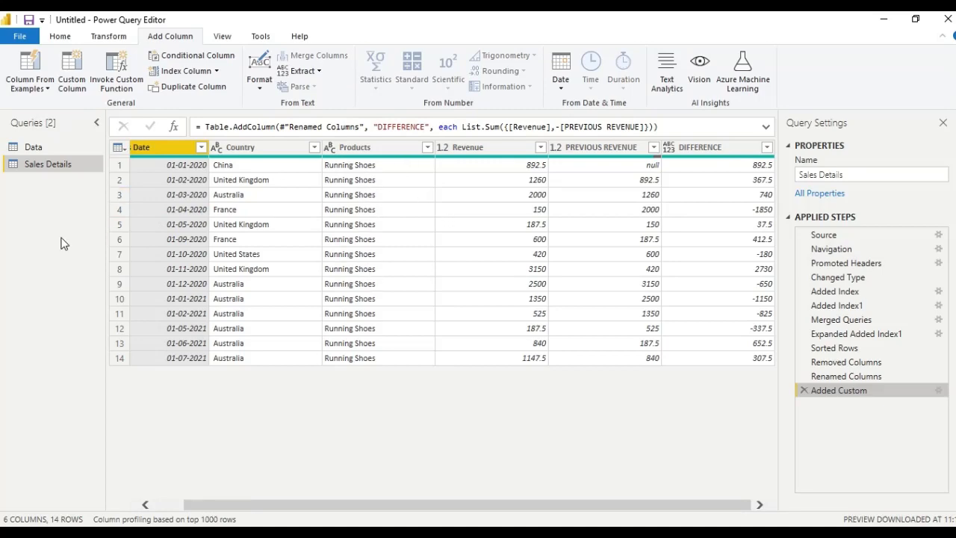
click(38, 151)
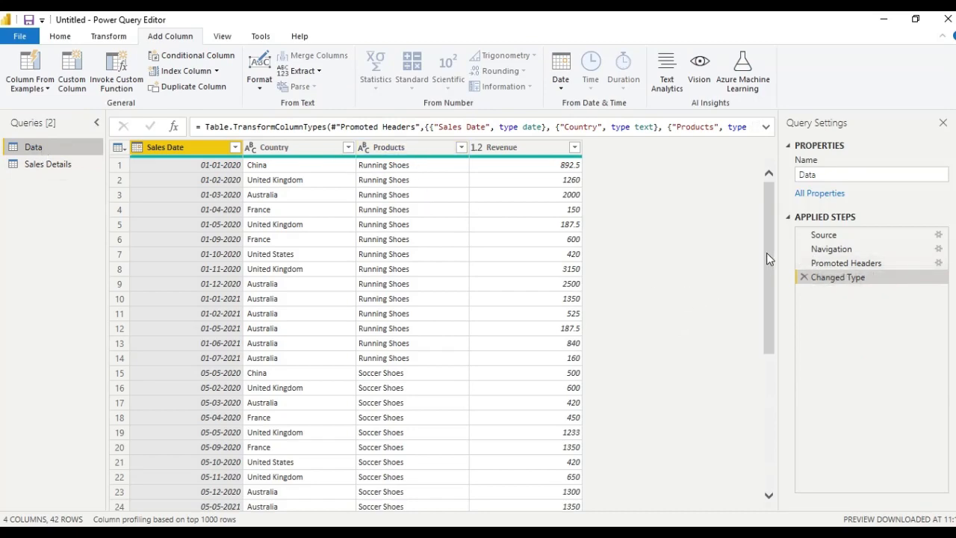
drag(766, 252, 794, 128)
Group the Data query by Products into a new column named GROUP with the All Rows operation, and preview its nested tables
click(390, 149)
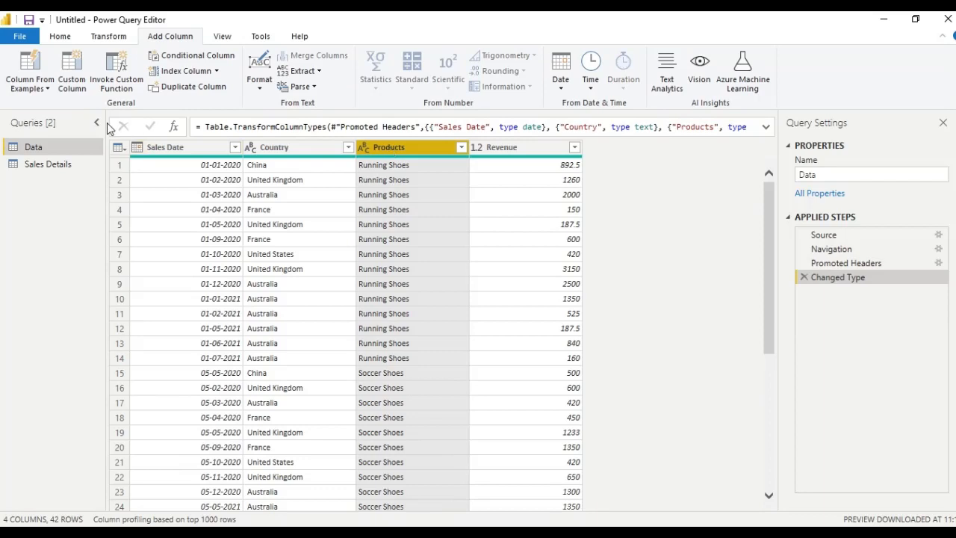
click(107, 39)
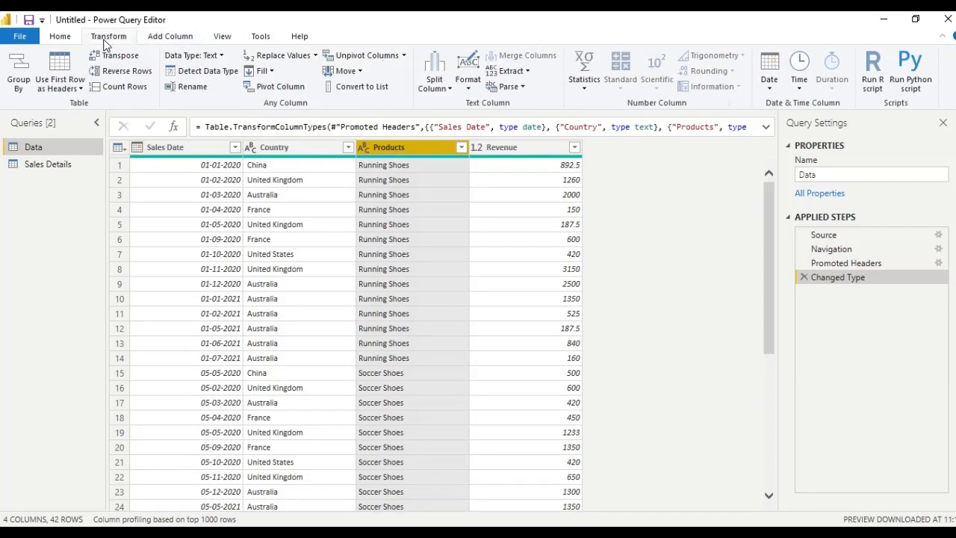
click(22, 71)
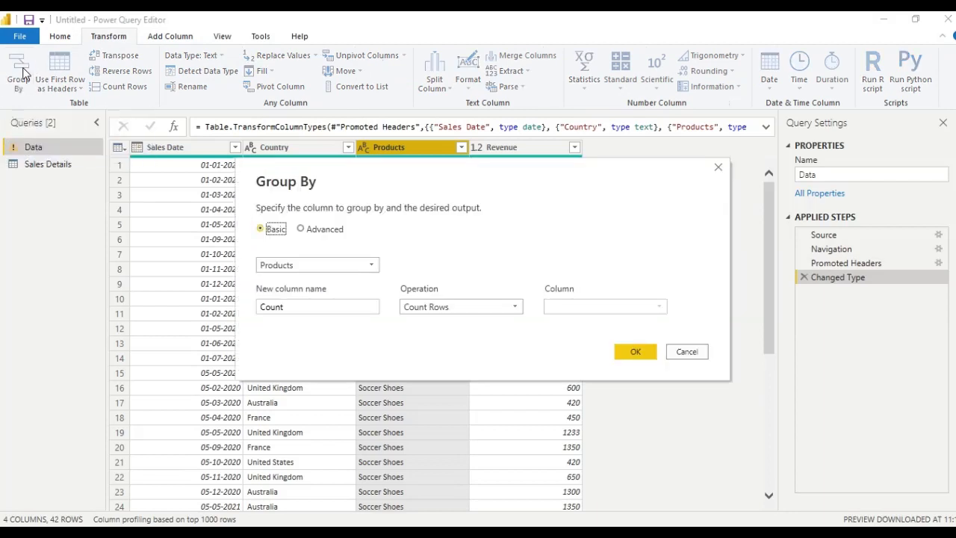
double_click(322, 300)
text(GROUP)
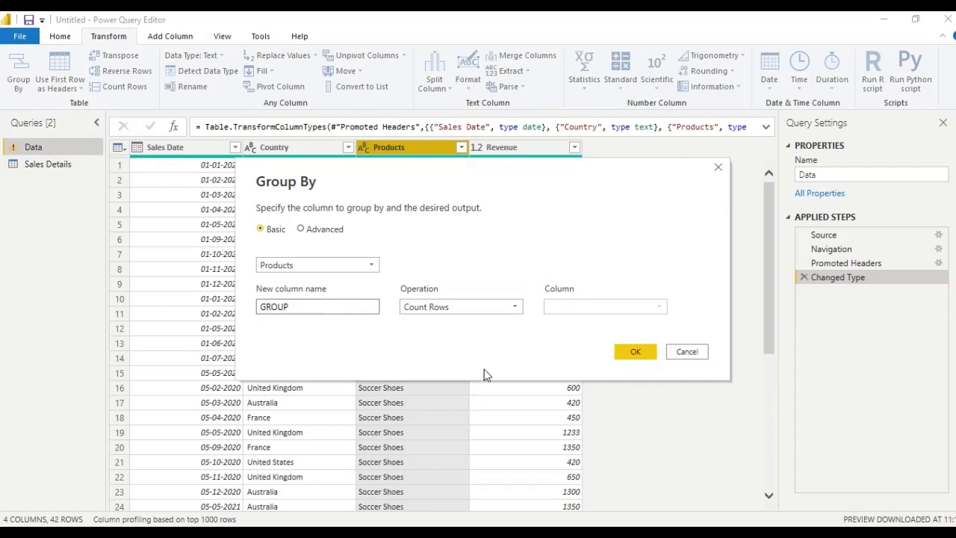
click(459, 307)
click(434, 422)
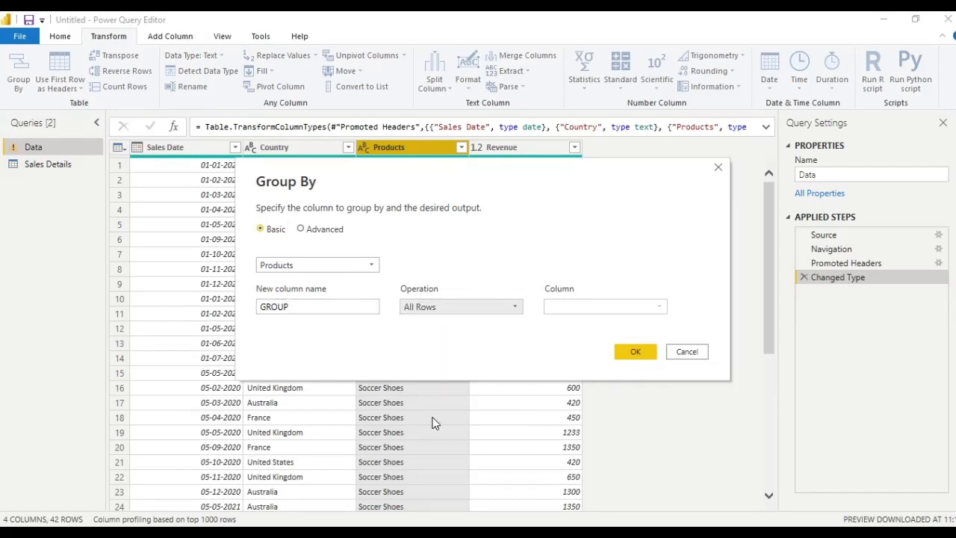
click(647, 351)
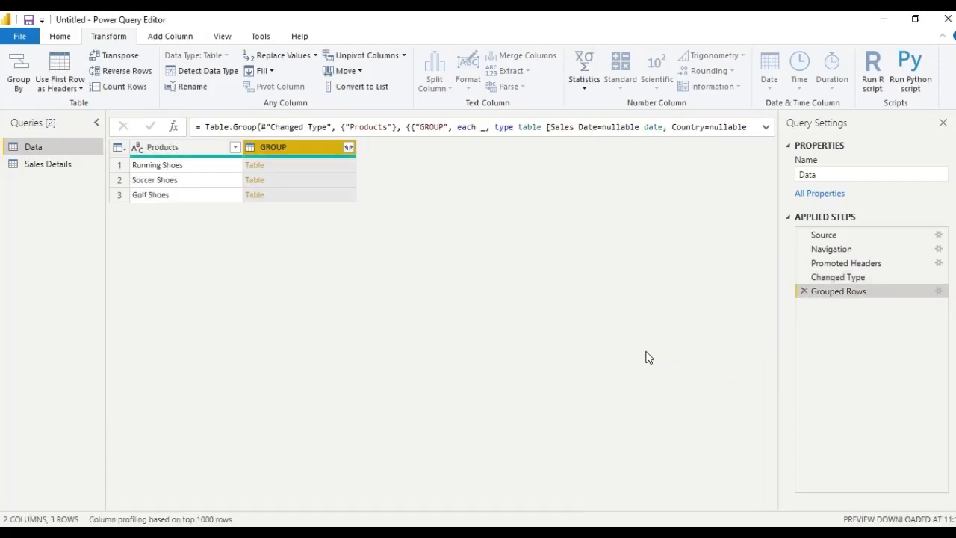
click(295, 164)
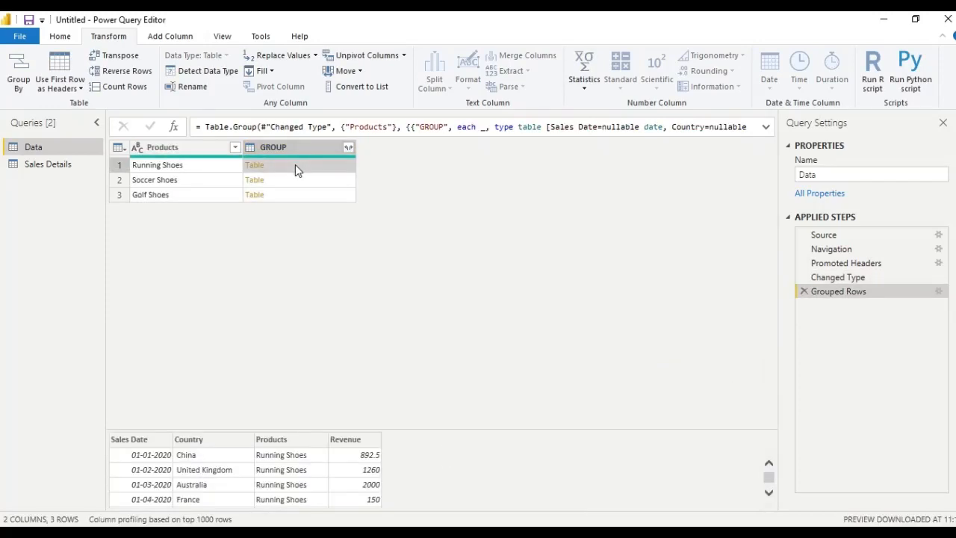
click(298, 181)
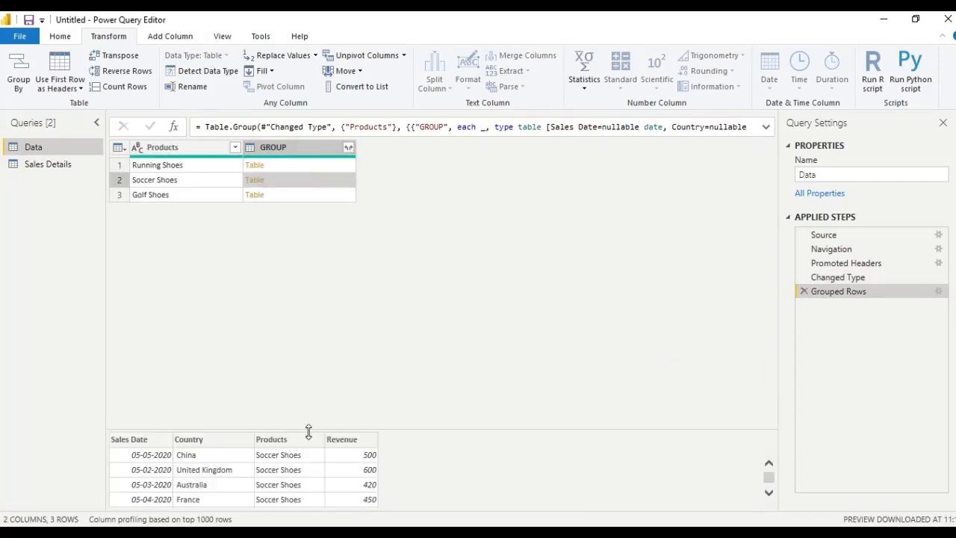
drag(308, 428, 342, 402)
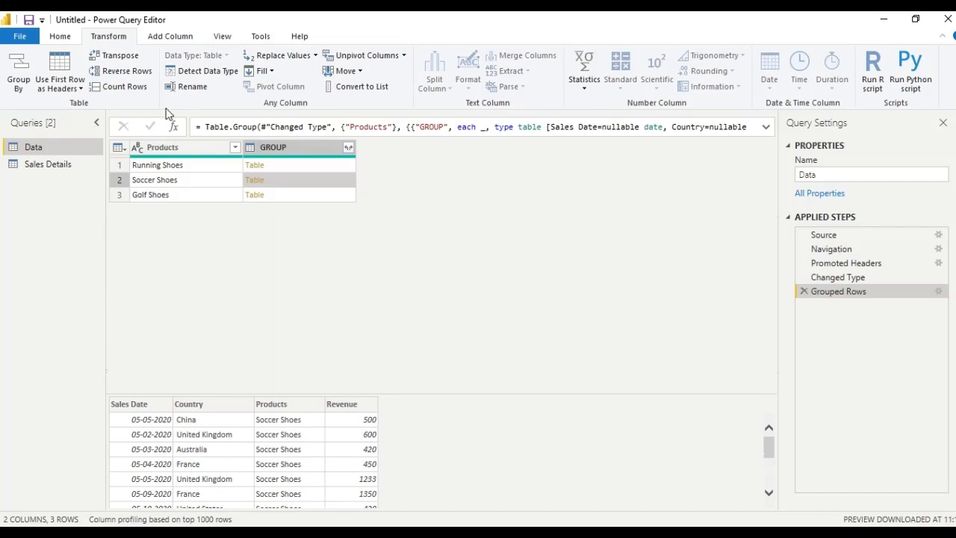
Add an index column starting from 1 to the grouped Data query
click(183, 38)
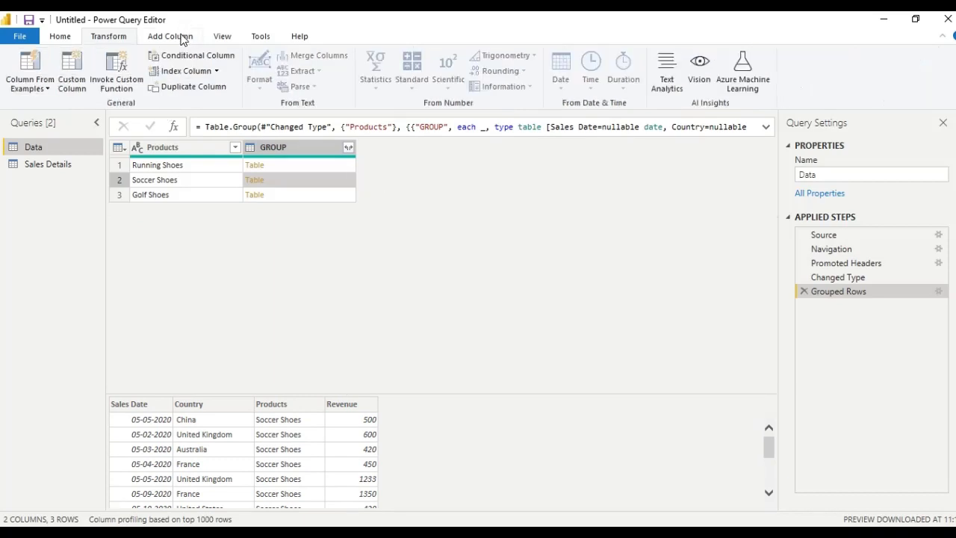
click(216, 72)
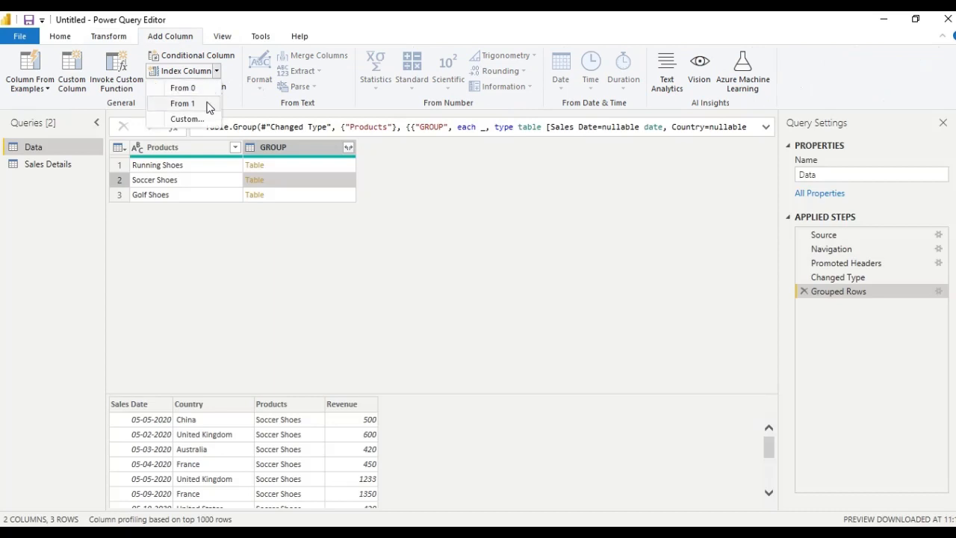
click(207, 104)
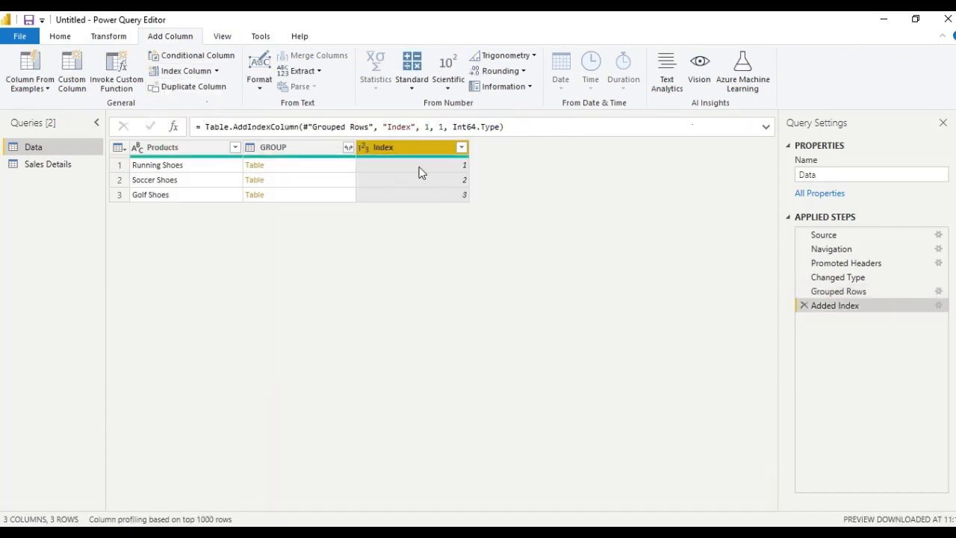
click(419, 171)
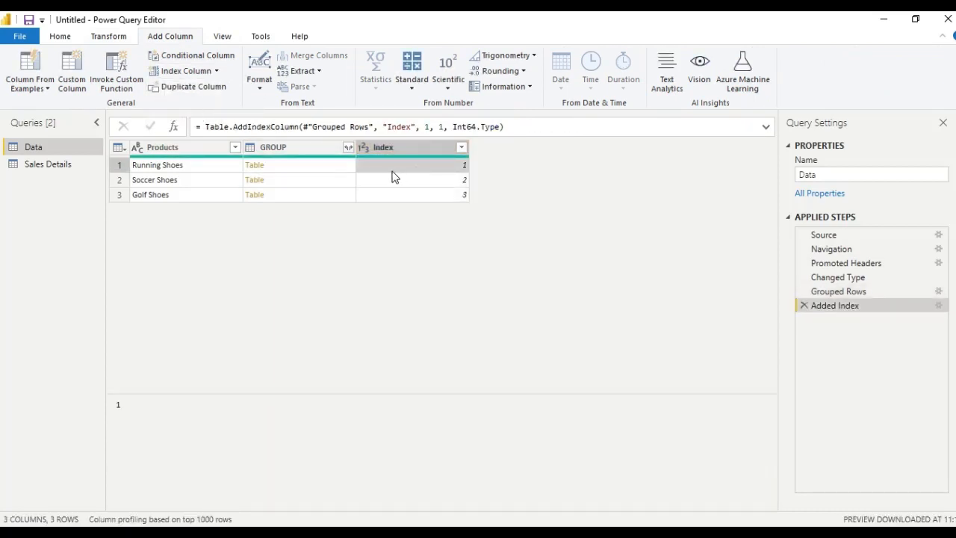
click(314, 170)
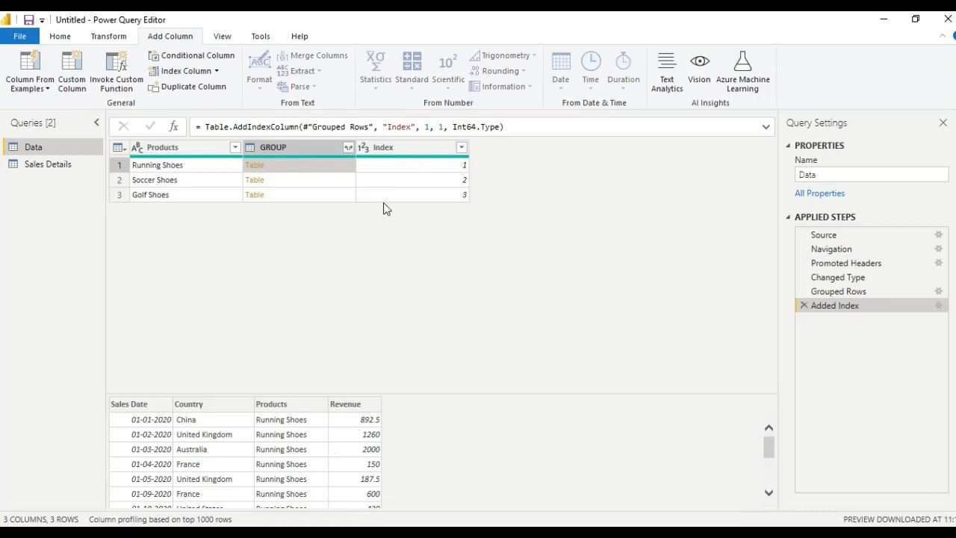
click(405, 146)
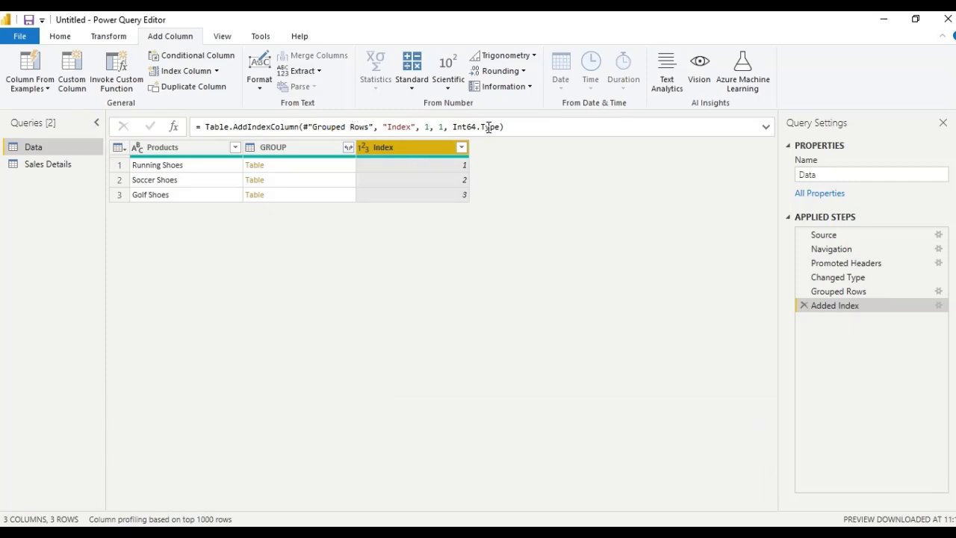
Copy the full Table.AddIndexColumn expression from the Added Index step's formula
drag(508, 127, 206, 129)
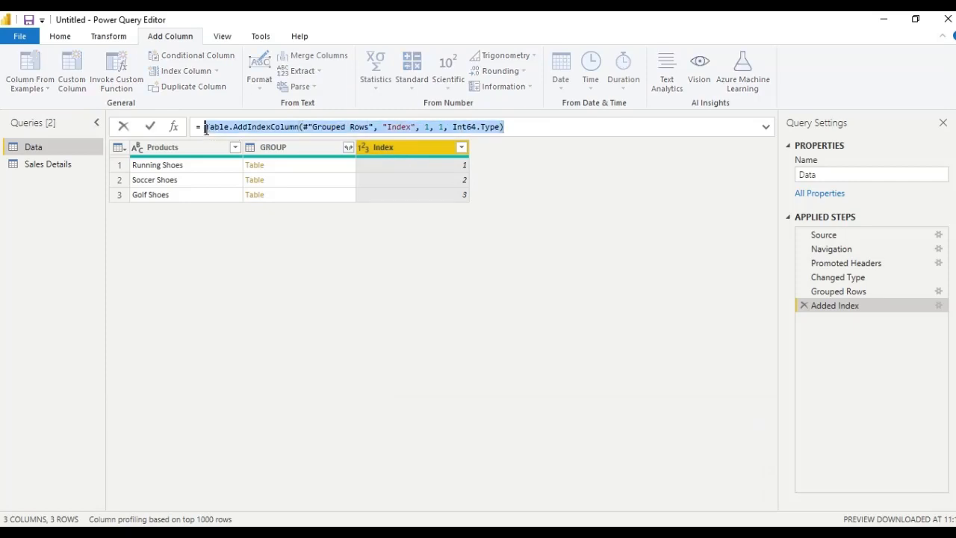
right_click(208, 127)
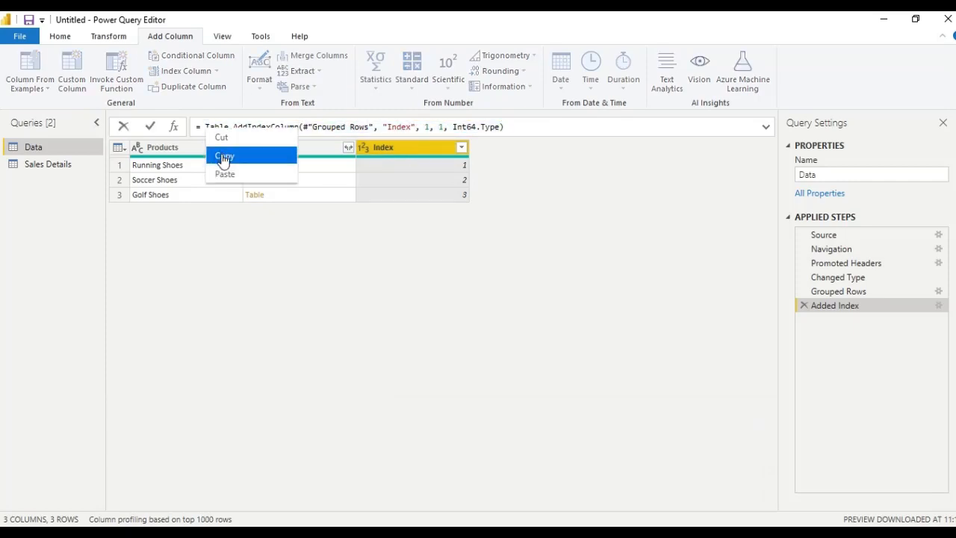
click(221, 156)
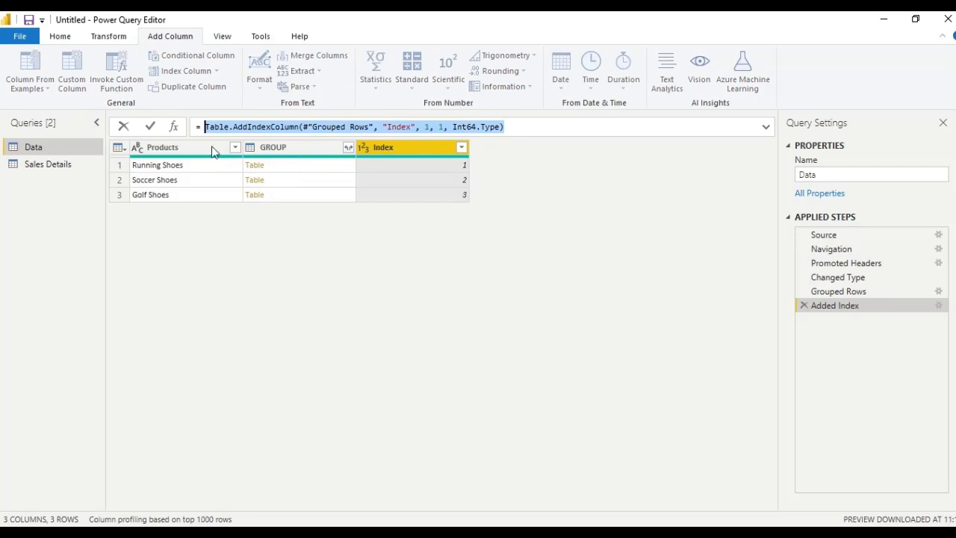
click(280, 178)
Start a new custom column in the Data query and name it INDEX
click(79, 85)
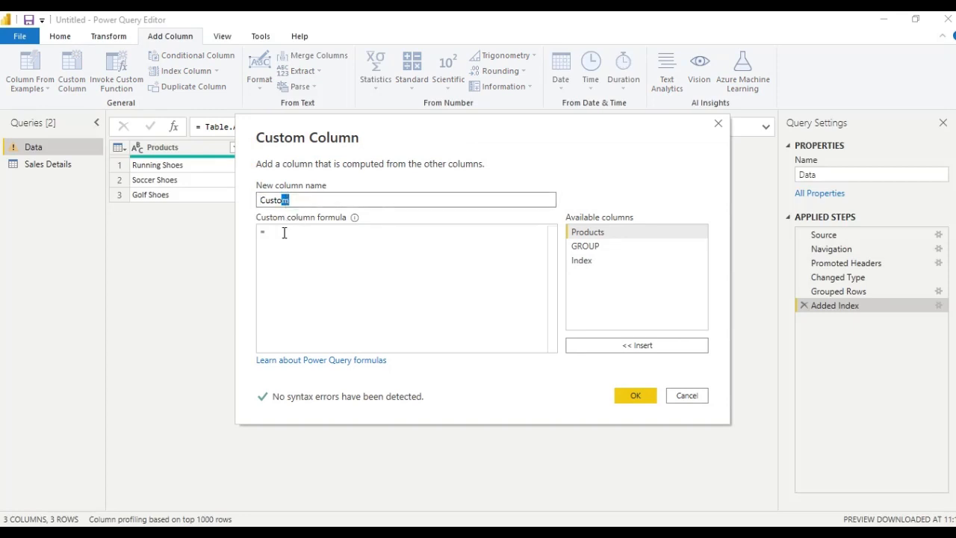
click(284, 237)
click(295, 199)
drag(295, 200, 241, 207)
key(BackSpace)
key(Tab)
click(277, 237)
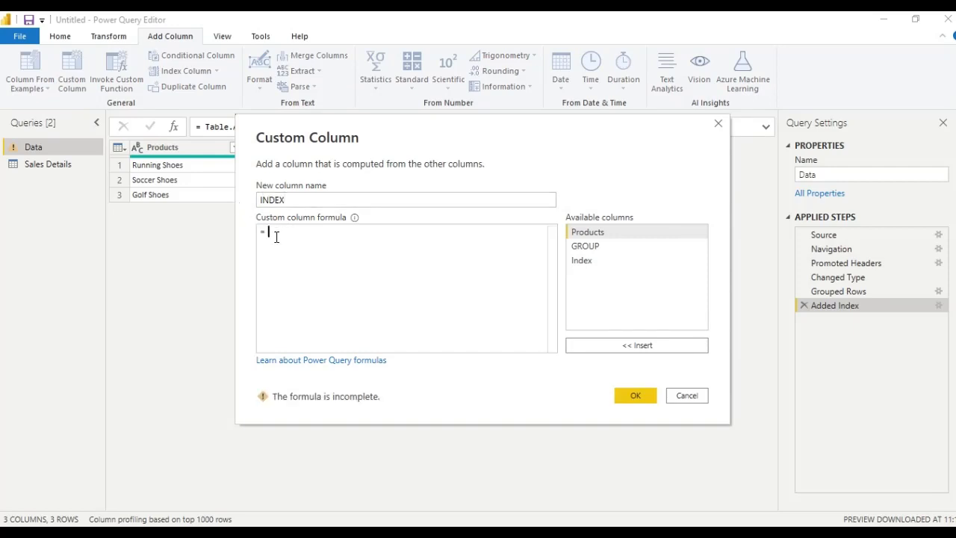
Paste the copied expression as the column formula, replace #"Grouped Rows" with [GROUP], and add the column
key(ctrl+v)
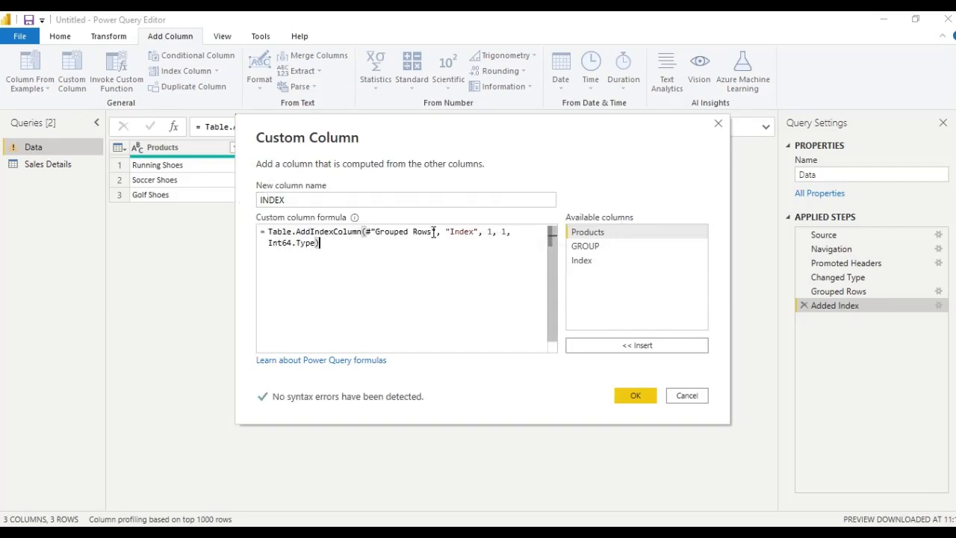
drag(437, 232, 366, 234)
key(Delete)
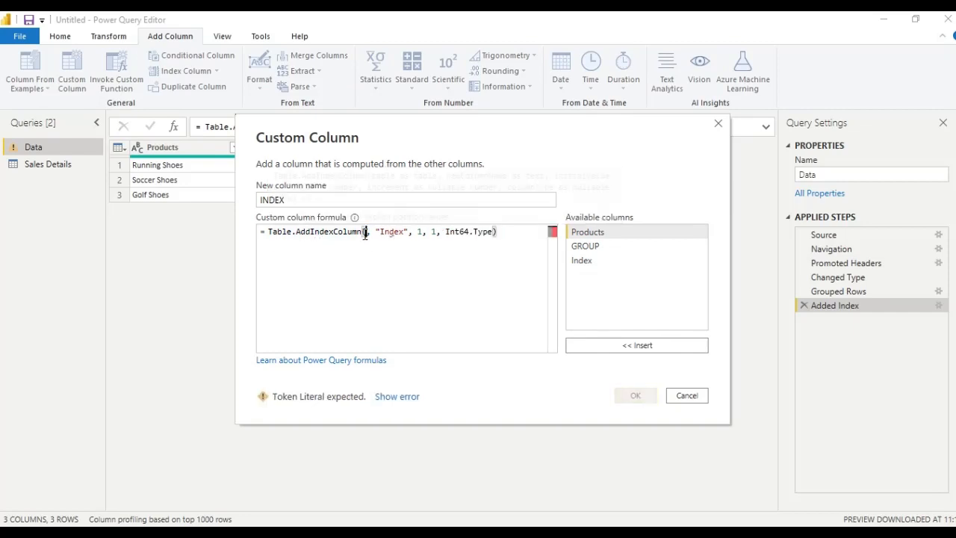
click(579, 248)
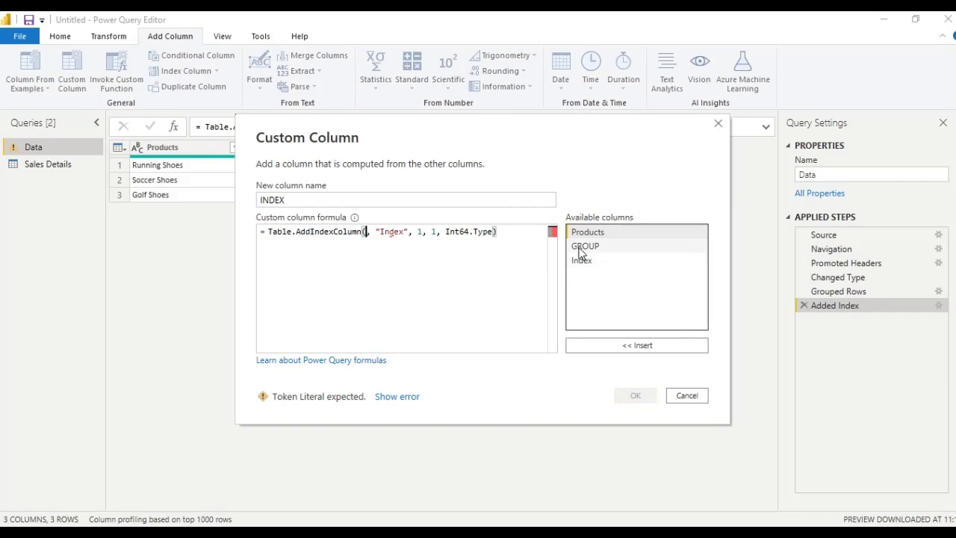
double_click(579, 248)
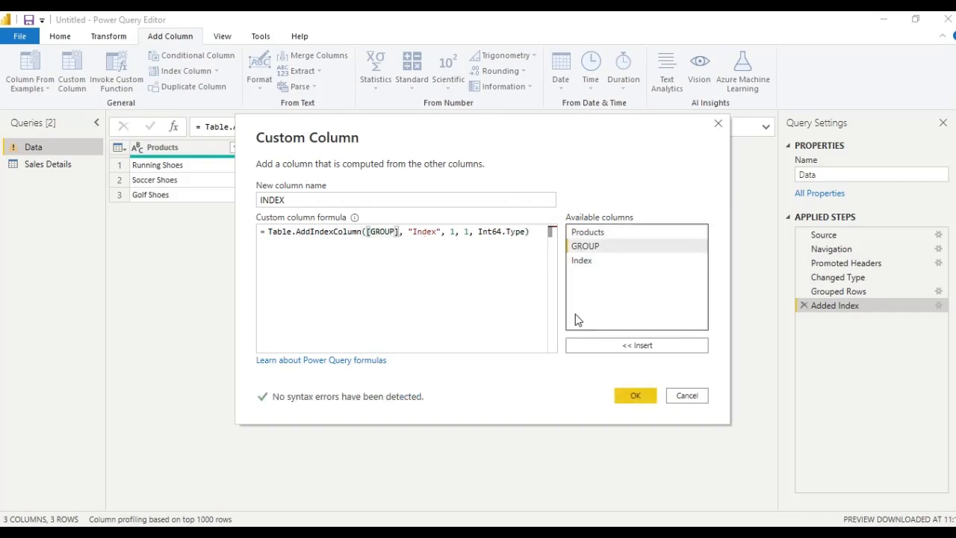
click(627, 393)
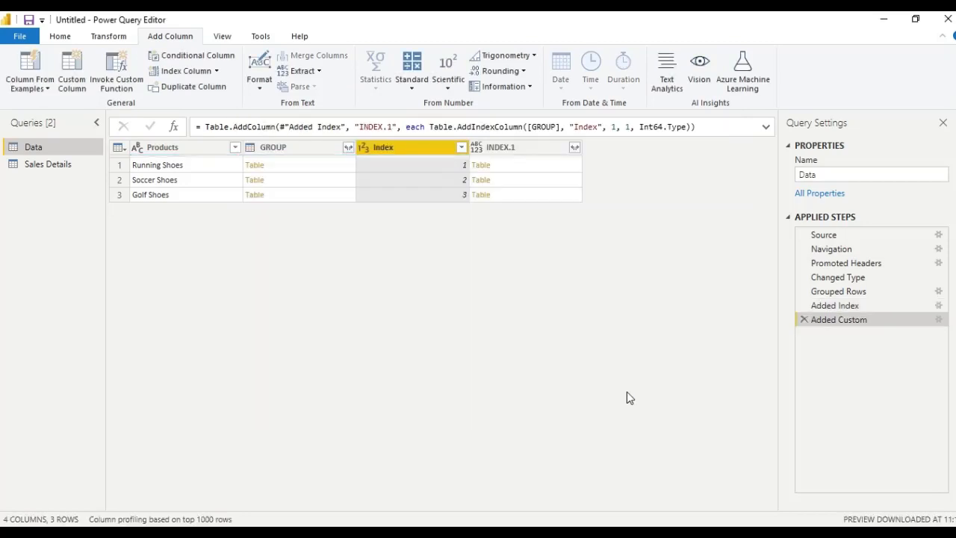
Preview the nested INDEX.1 tables for Running Shoes, Soccer Shoes and Golf Shoes to check the index within each group
click(544, 166)
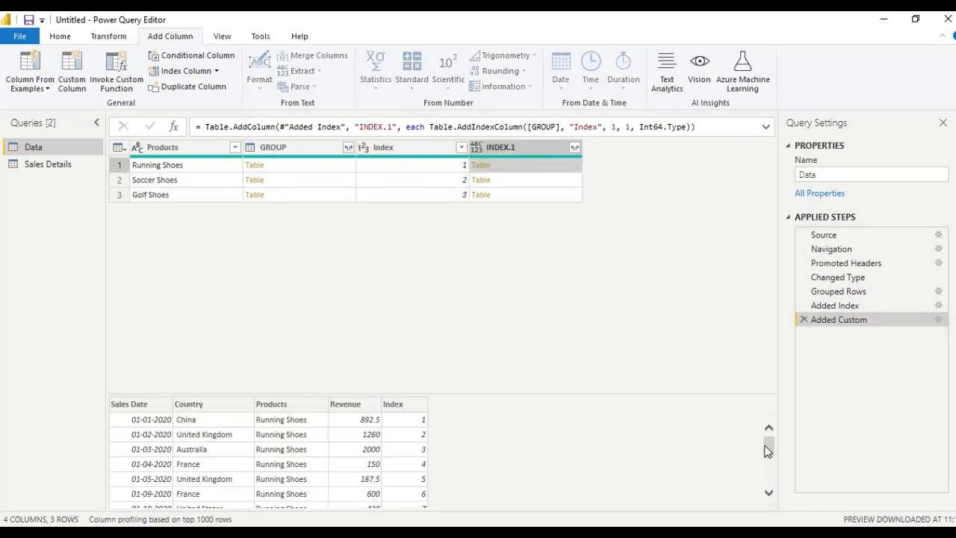
mouse_move(769, 450)
mouse_down()
mouse_move(772, 500)
mouse_move(757, 451)
mouse_up()
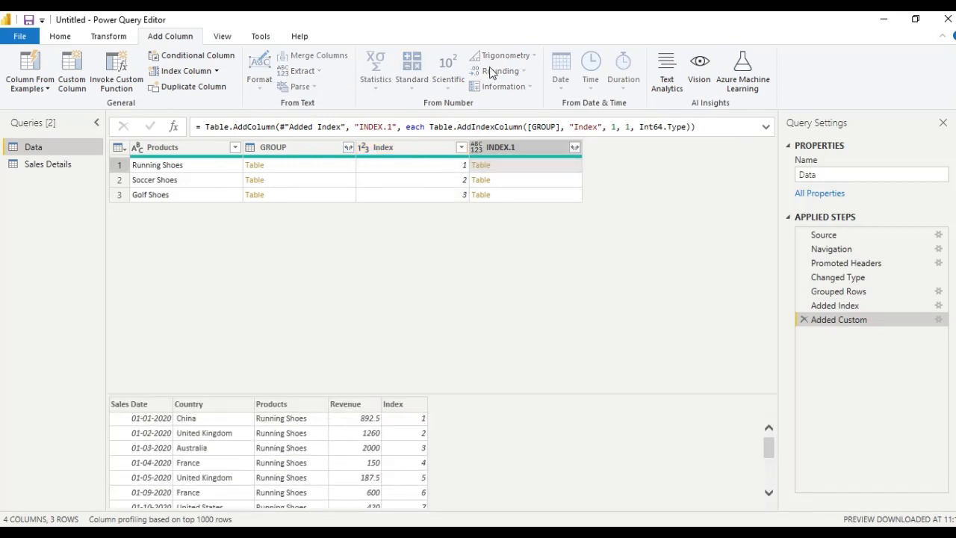
click(530, 183)
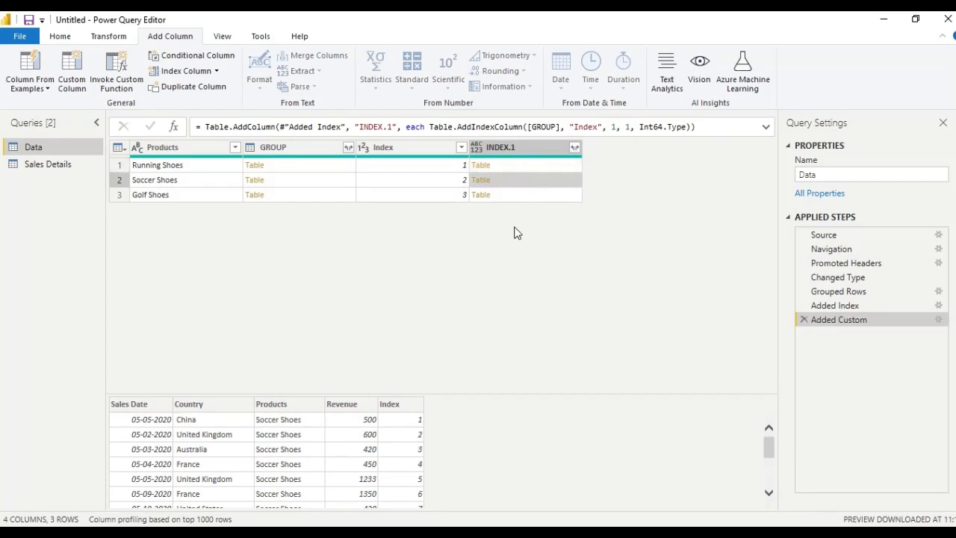
click(530, 192)
click(533, 176)
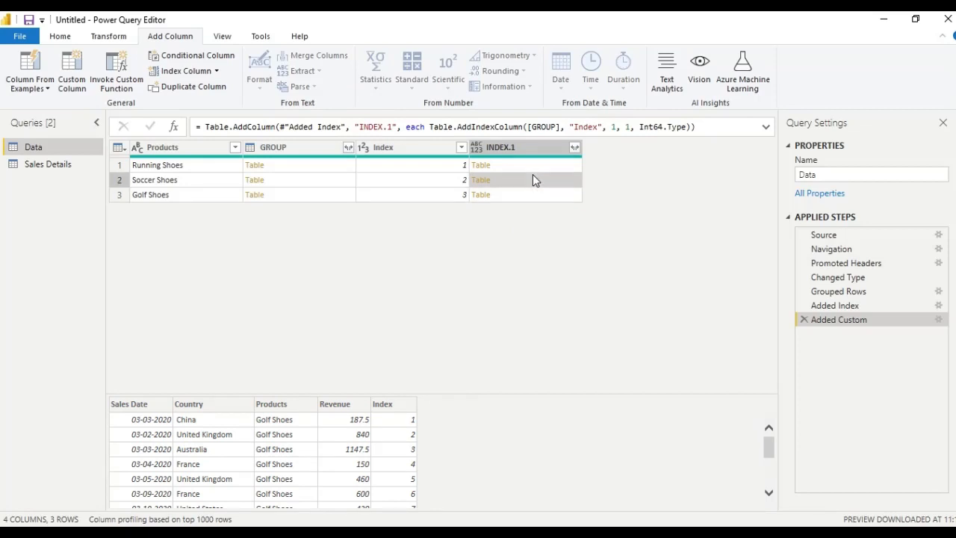
click(533, 164)
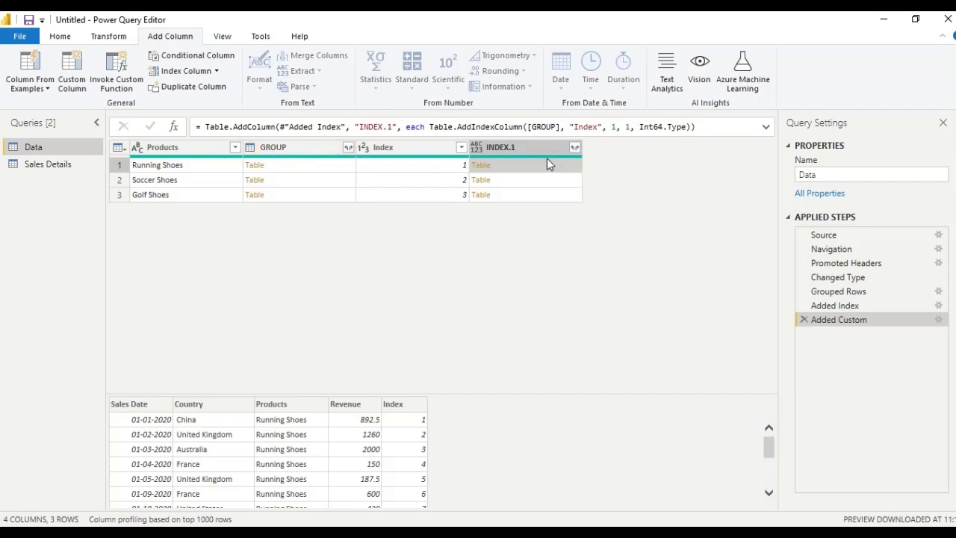
Keep only the INDEX.1 column and expand all its nested columns without the original column name as prefix
right_click(520, 147)
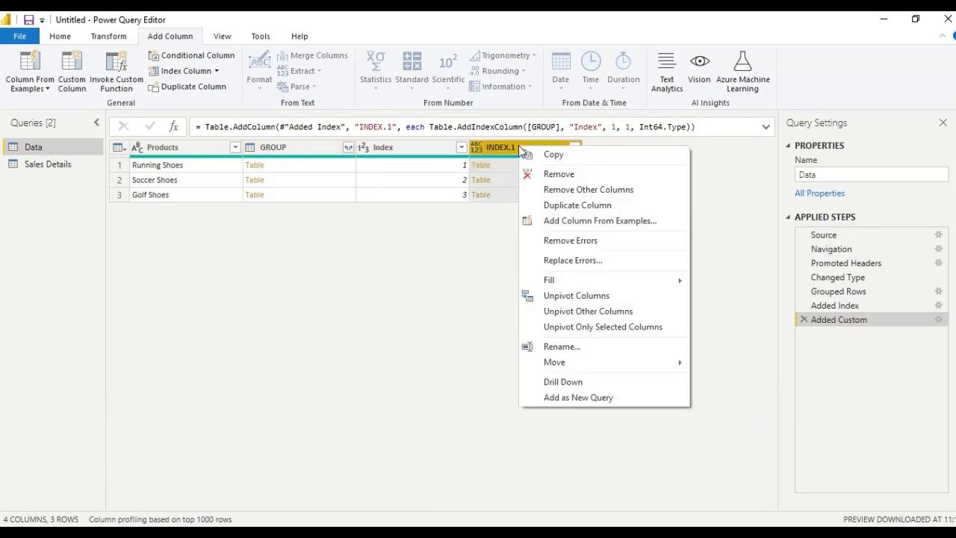
click(588, 190)
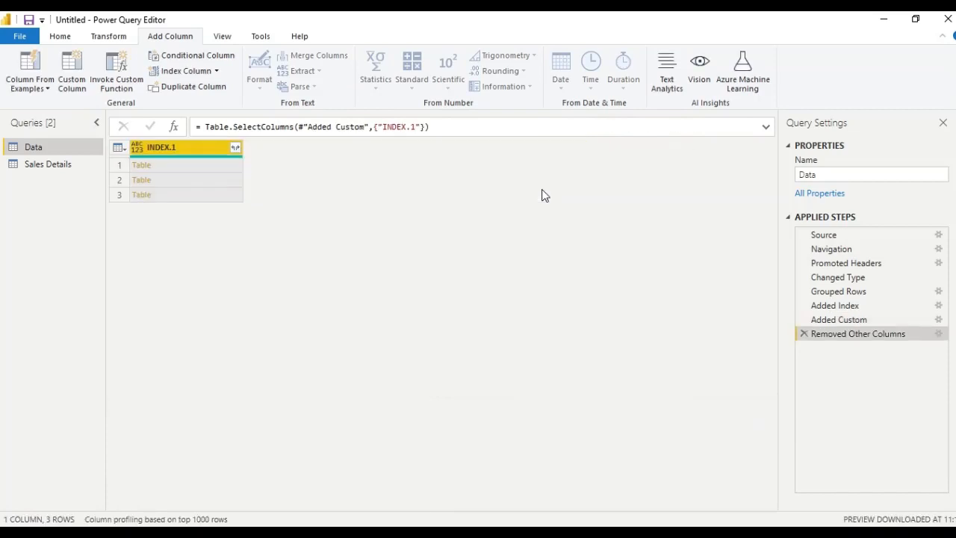
click(235, 148)
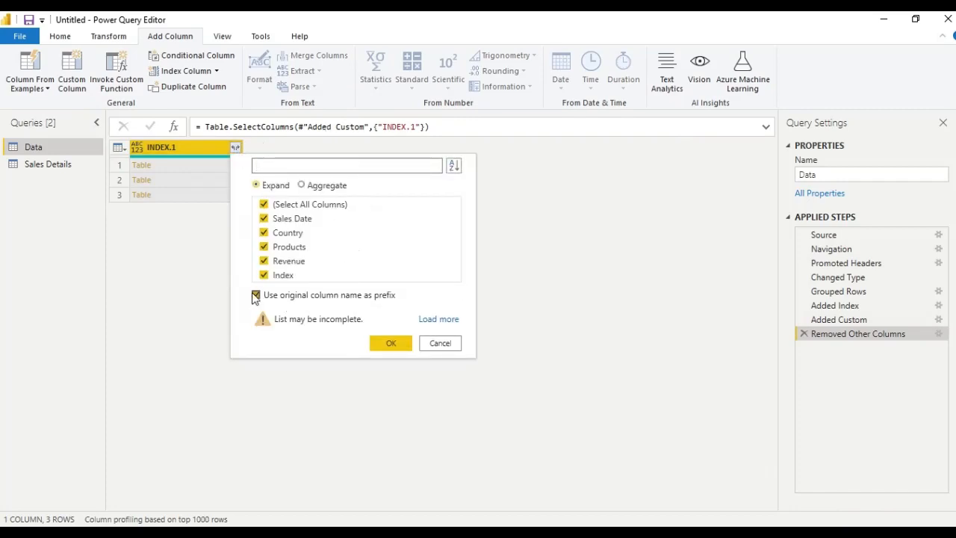
click(255, 296)
click(388, 344)
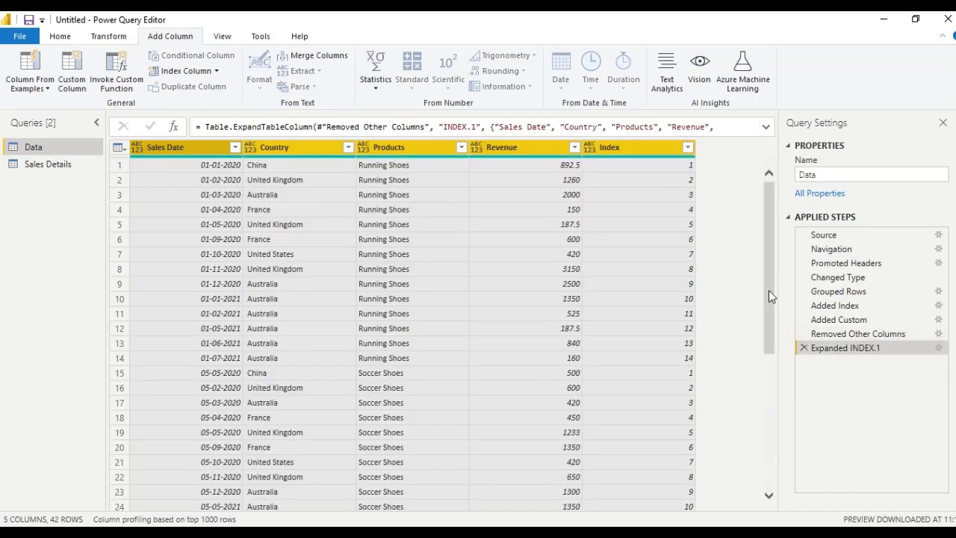
drag(769, 275, 759, 202)
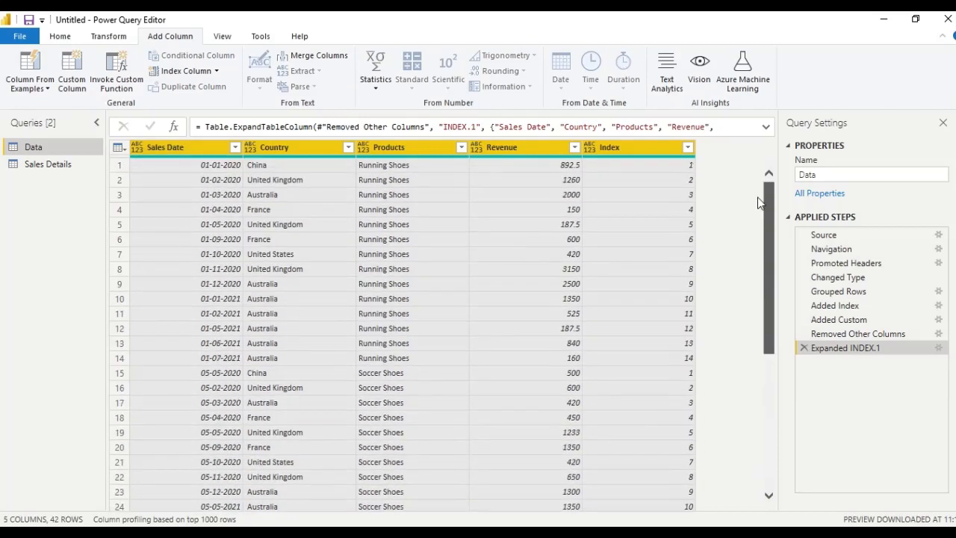
Add a column that subtracts 1 from each Index value
click(608, 146)
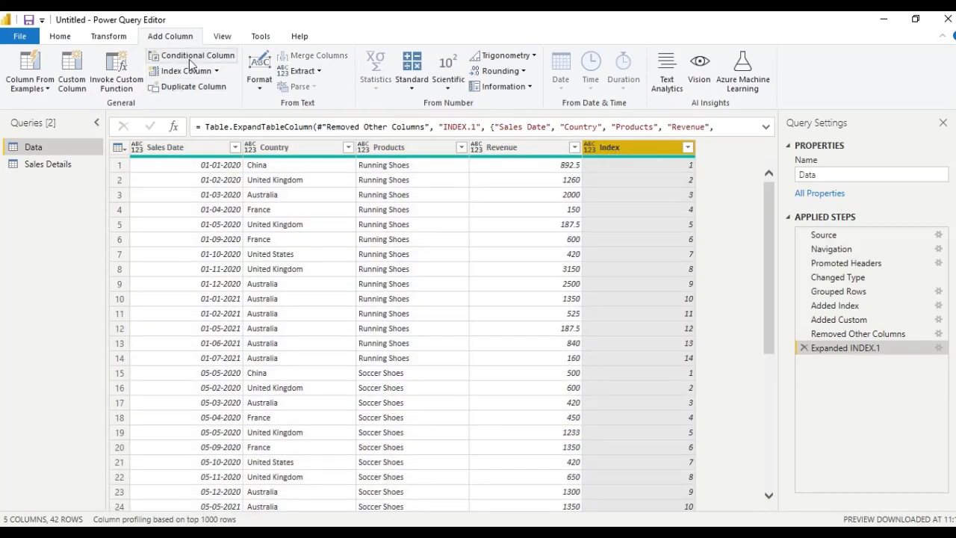
click(407, 88)
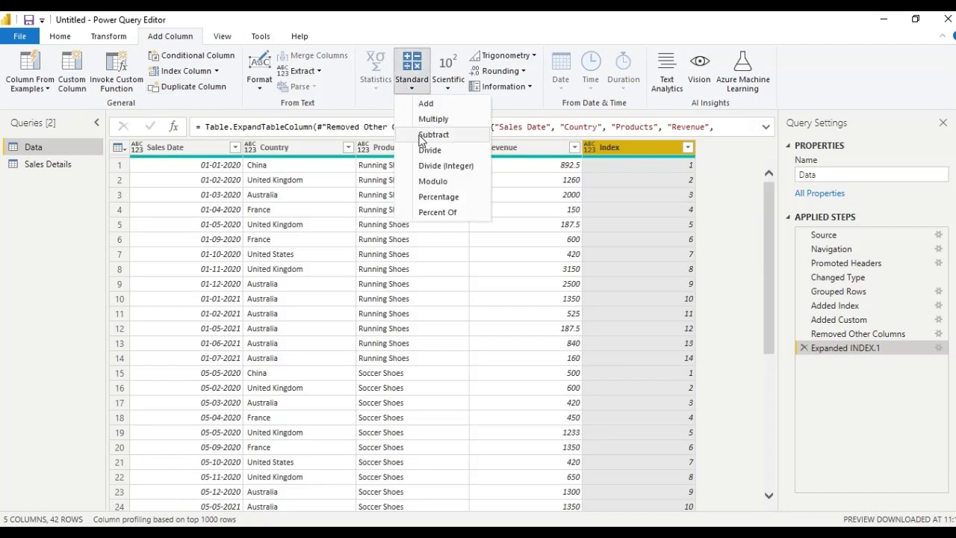
click(423, 136)
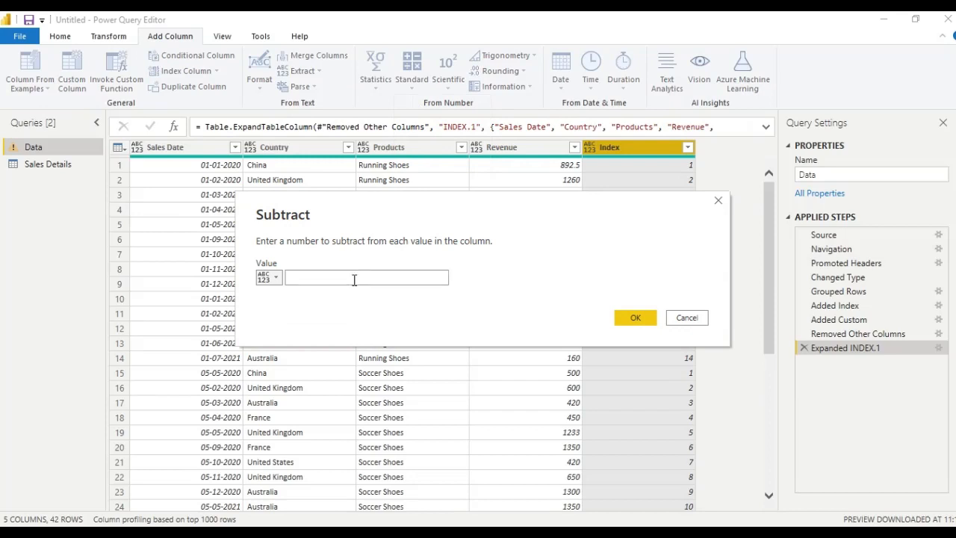
click(354, 279)
text(1)
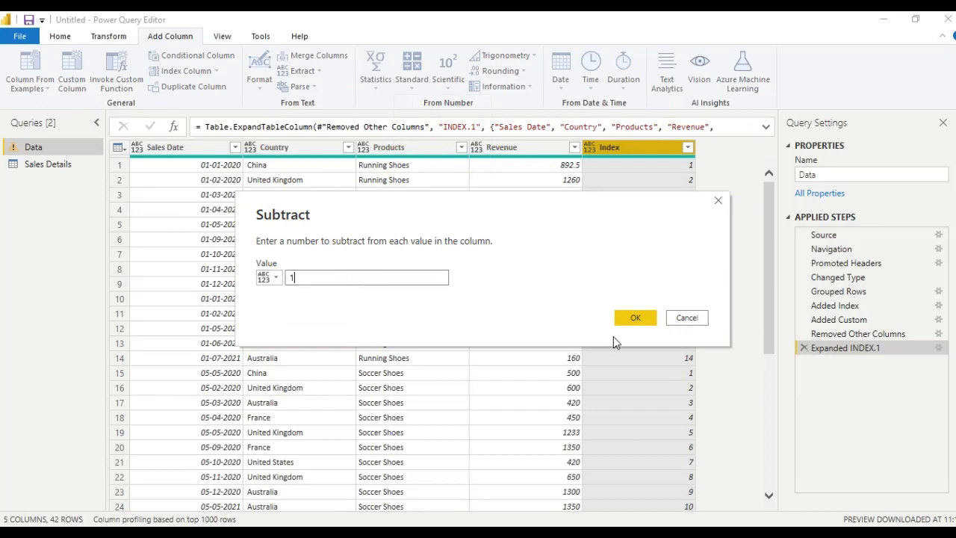
click(635, 319)
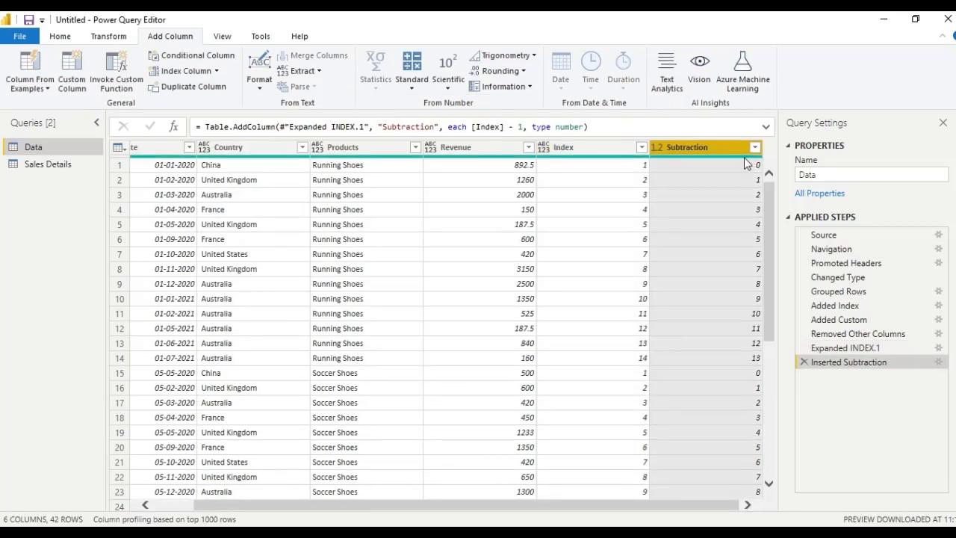
click(605, 152)
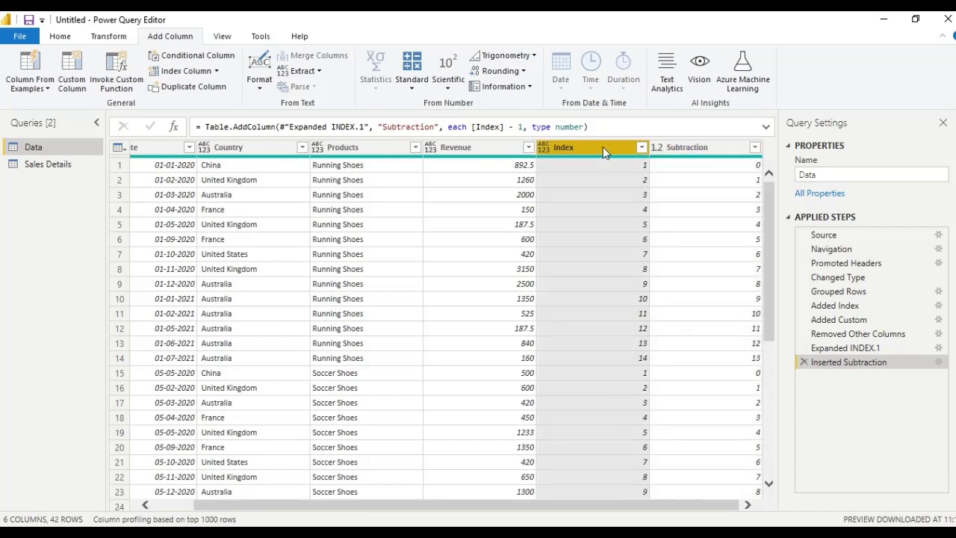
click(688, 149)
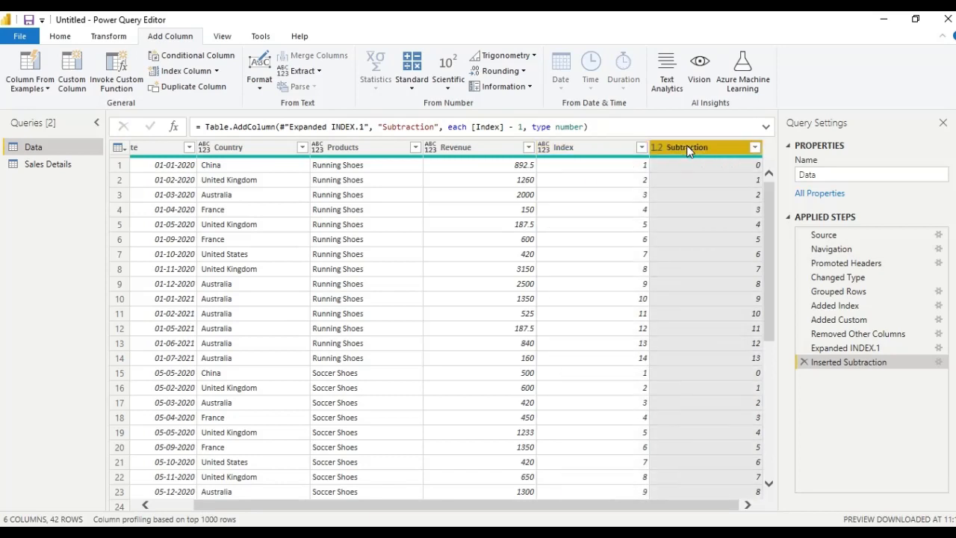
click(592, 152)
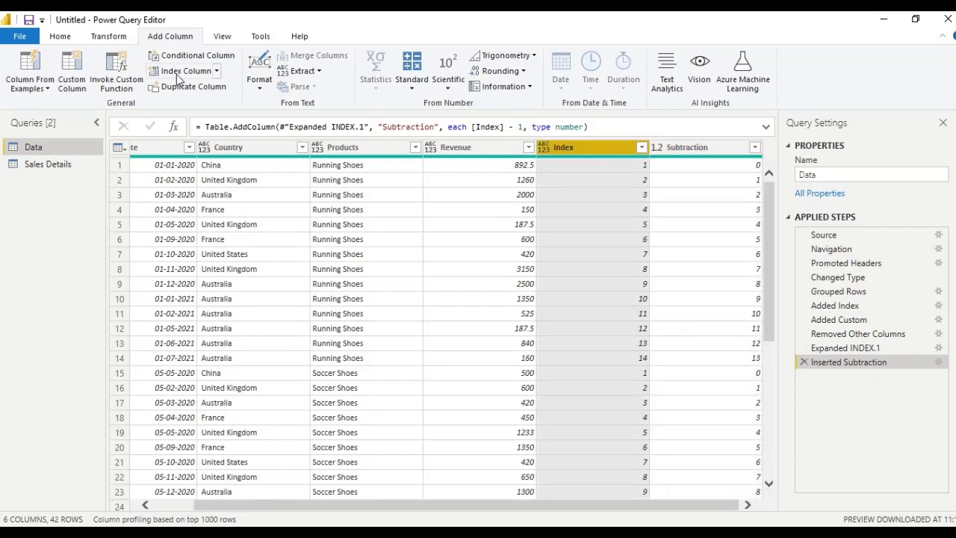
Start merging the Data query with itself by choosing Data (Current) as the second table
click(100, 35)
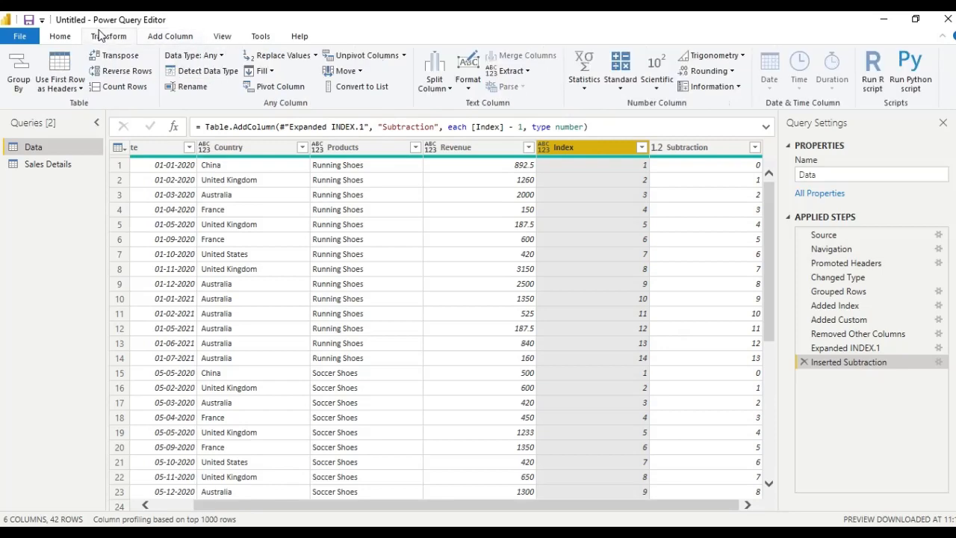
click(60, 34)
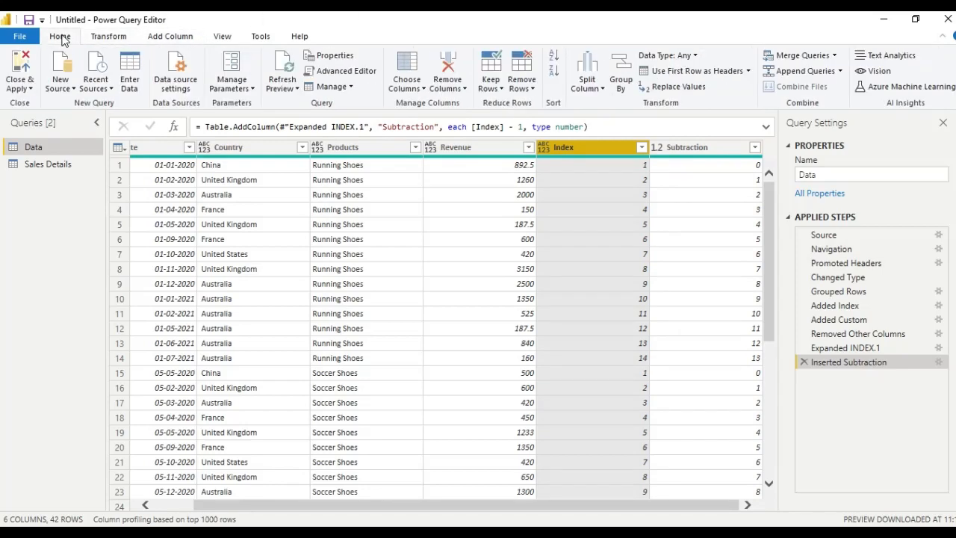
click(813, 58)
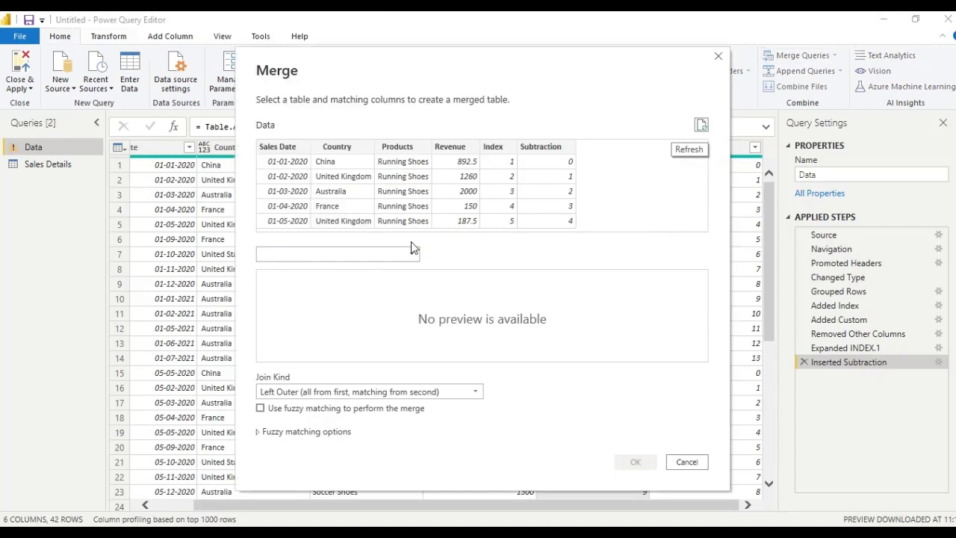
click(382, 257)
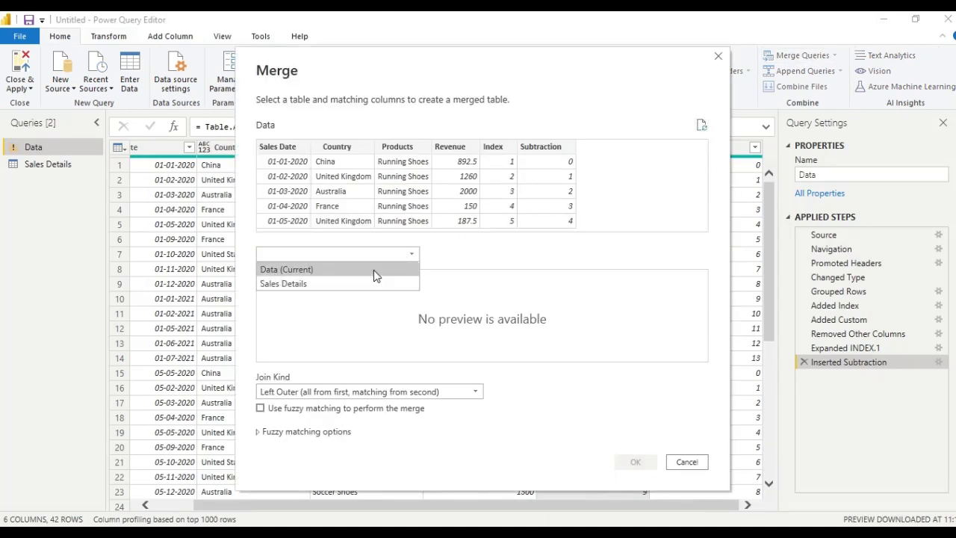
click(373, 269)
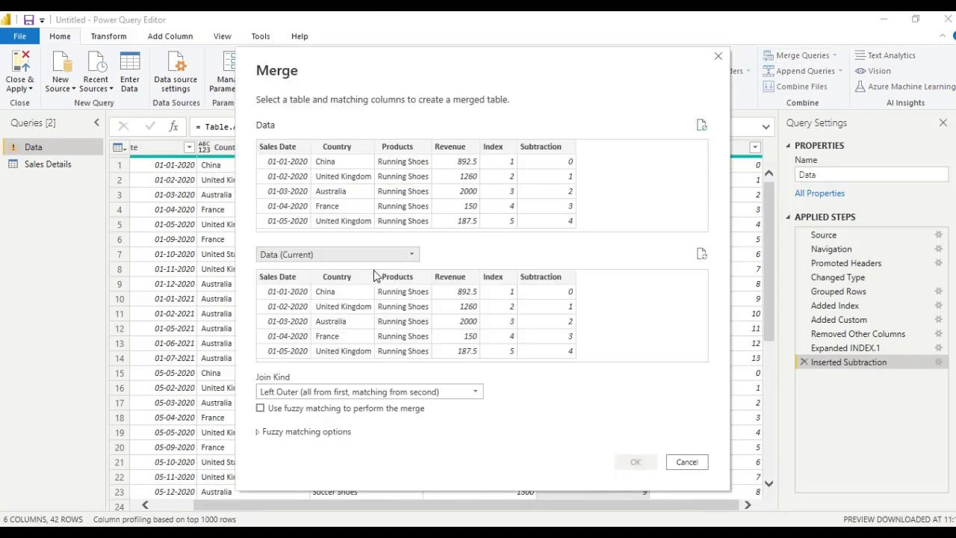
Match Subtraction and Products in the first table to Index and Products in the second, and complete the left outer merge
click(542, 152)
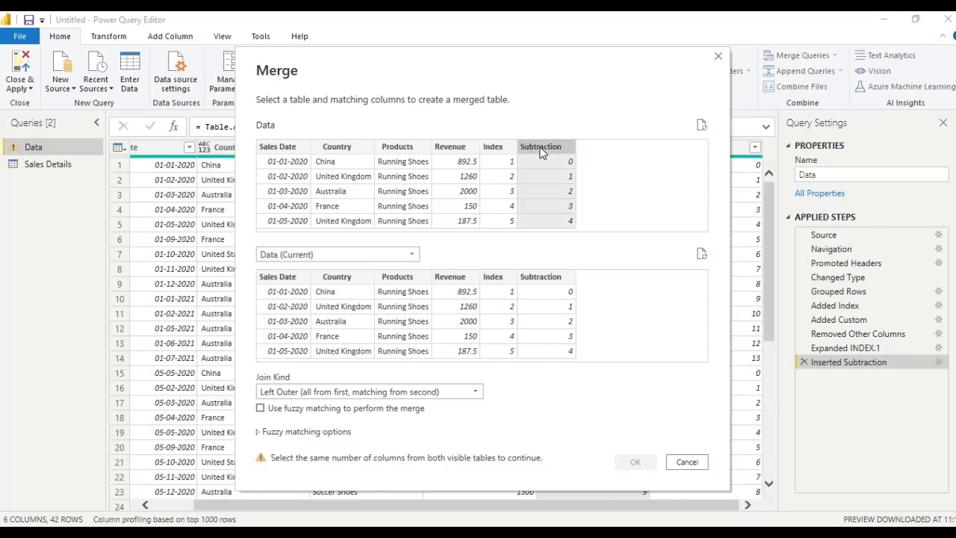
click(495, 277)
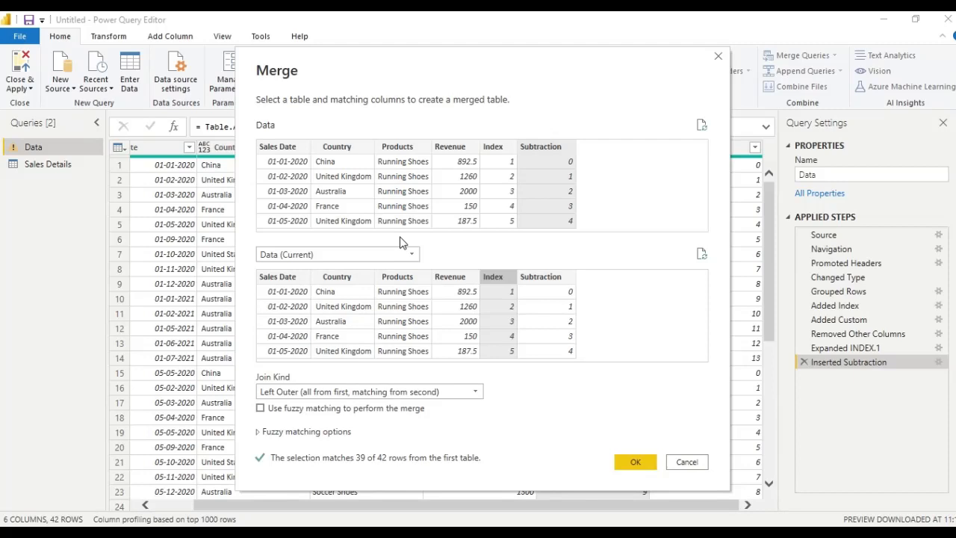
ctrl+click(401, 147)
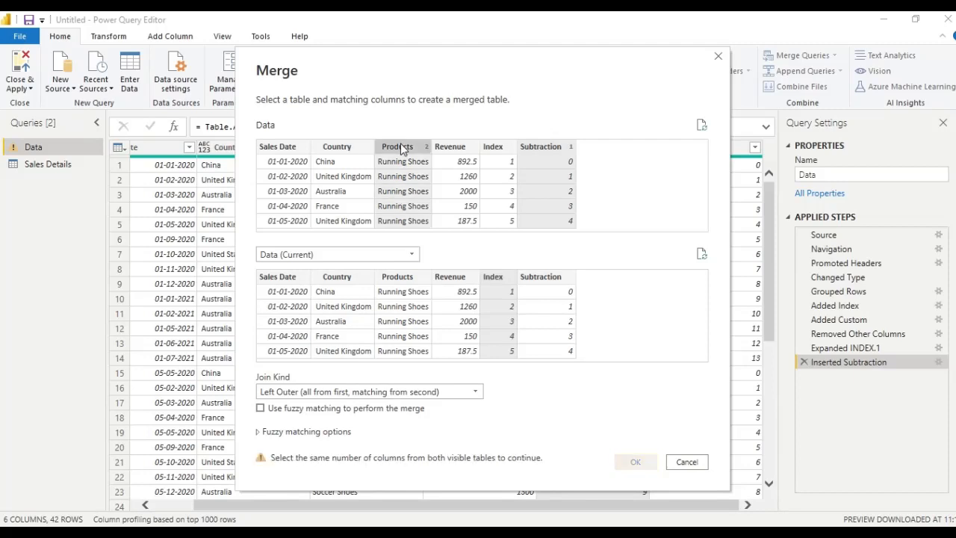
ctrl+click(403, 279)
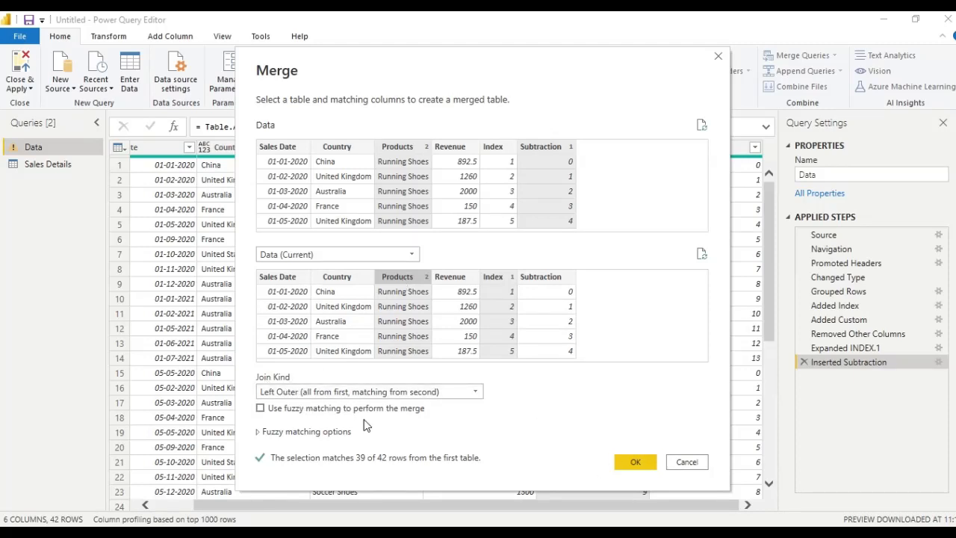
click(634, 463)
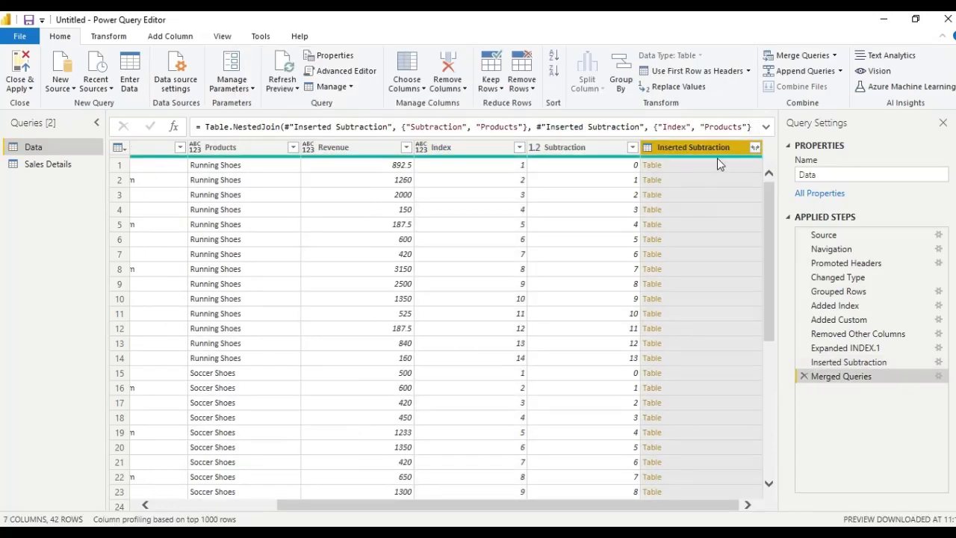
Expand only the Revenue field from the merged Inserted Subtraction column, without a prefix
click(718, 163)
click(718, 180)
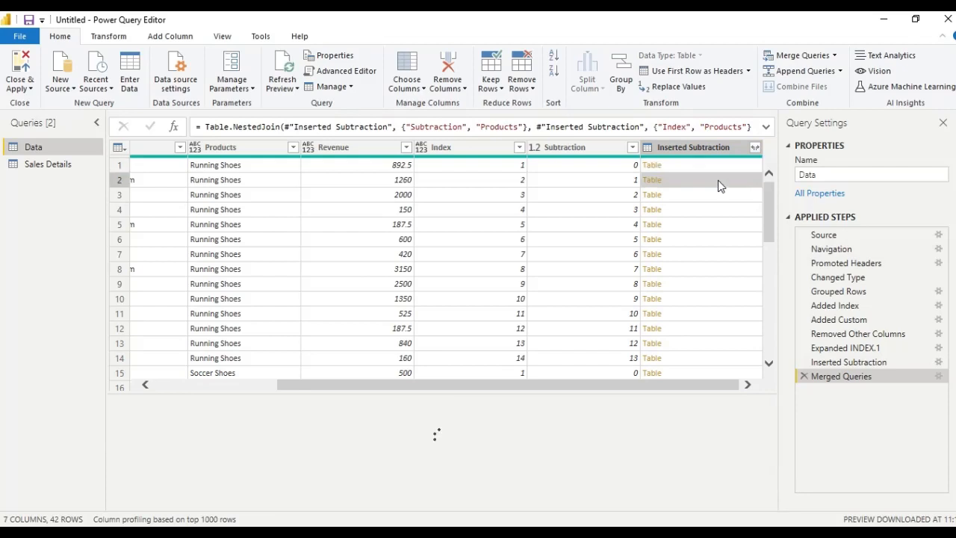
click(757, 149)
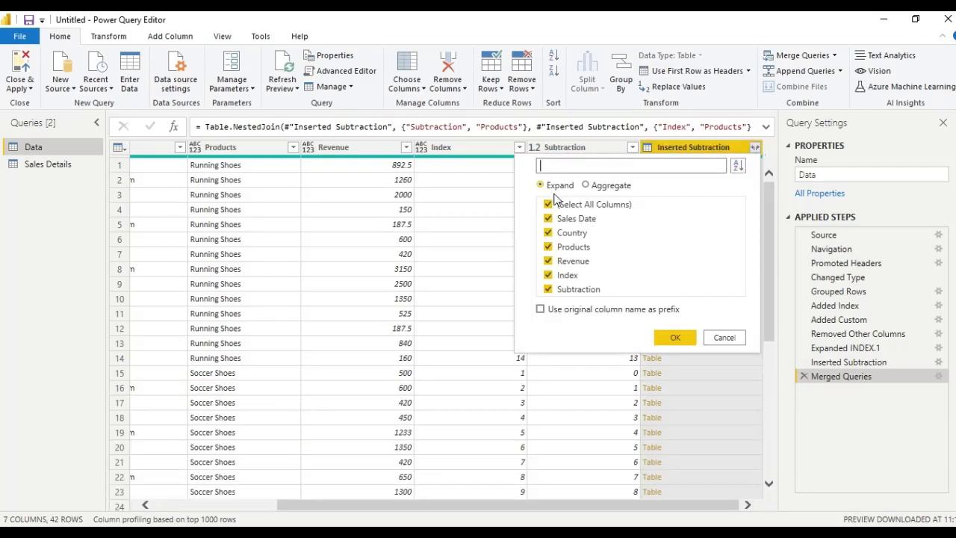
click(550, 206)
click(550, 262)
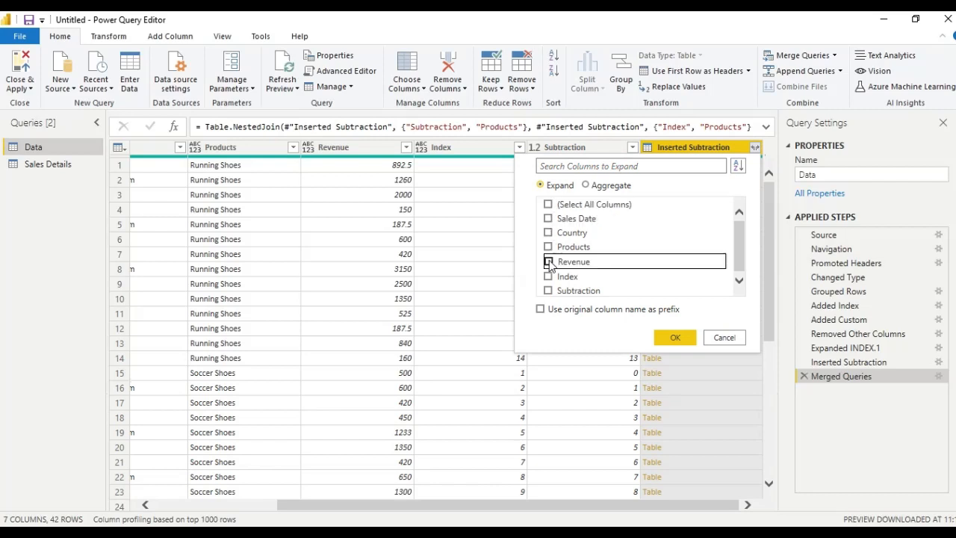
click(676, 337)
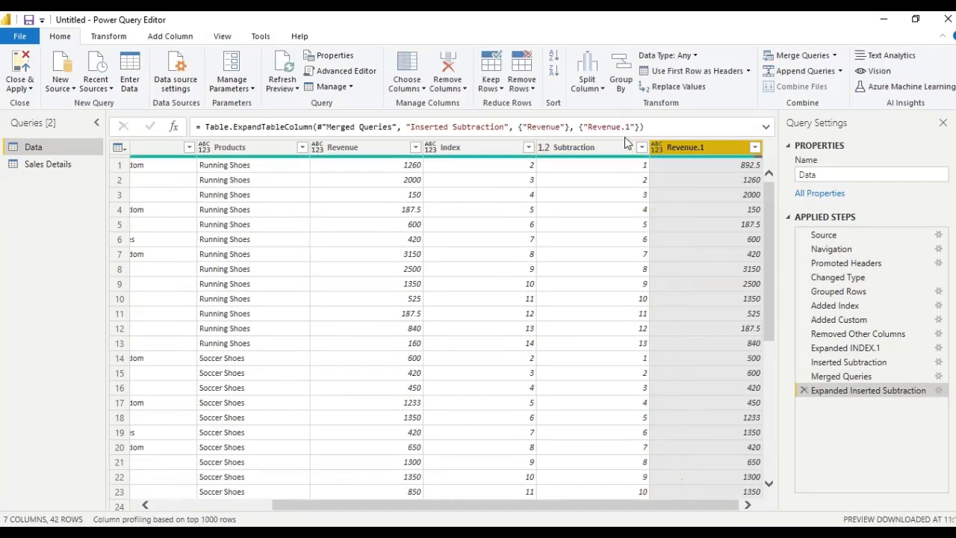
Rename the expanded revenue column to PREVIOUS REVENUE by editing the expand step's formula
drag(633, 127, 589, 127)
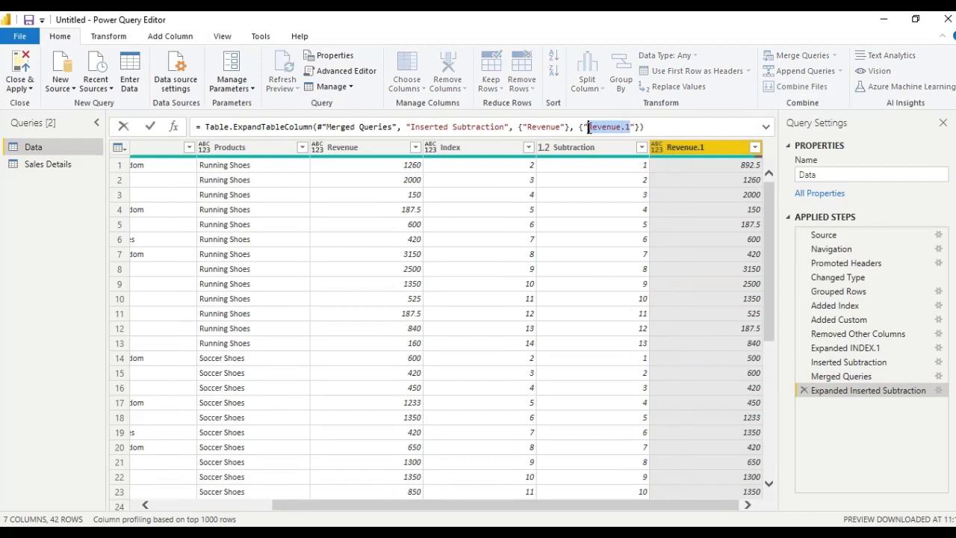
text(PREVI)
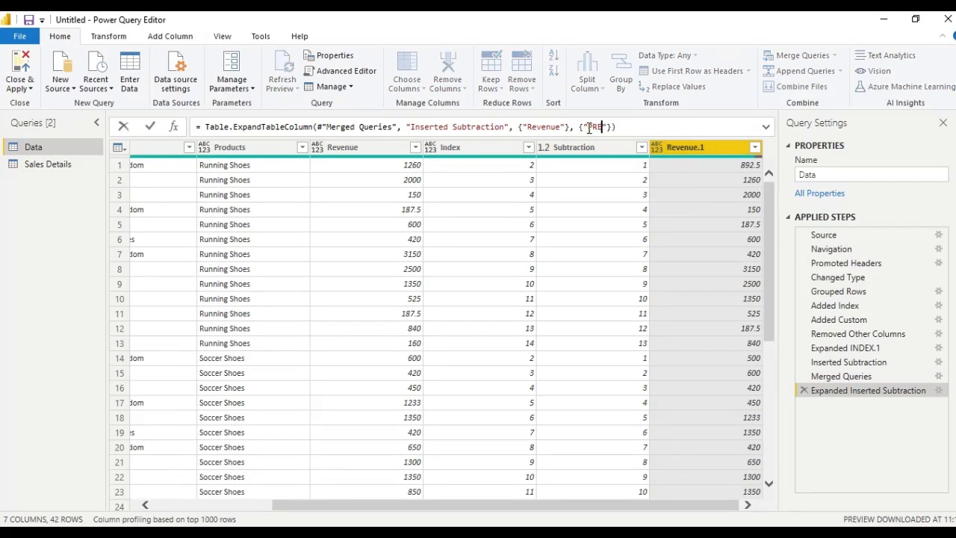
text(OUS REVENUE)
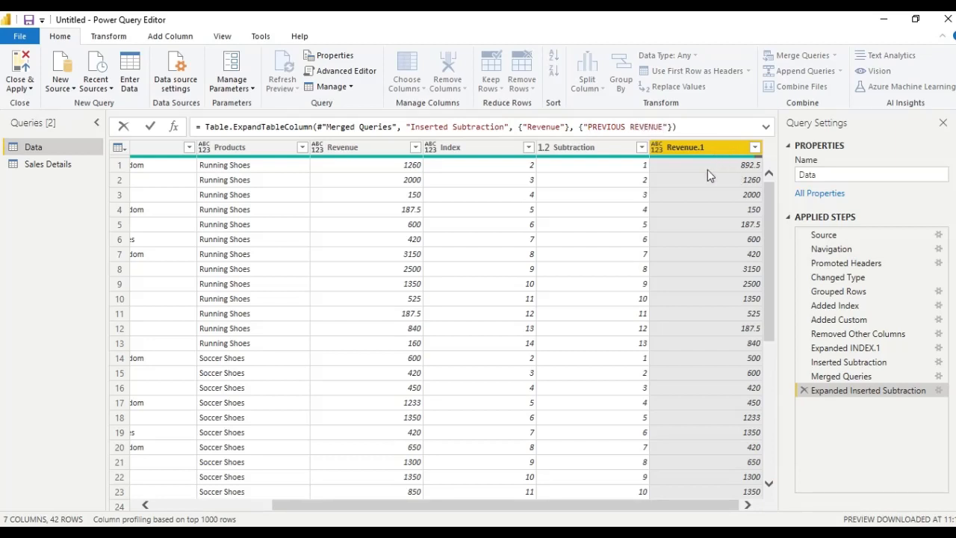
key(Return)
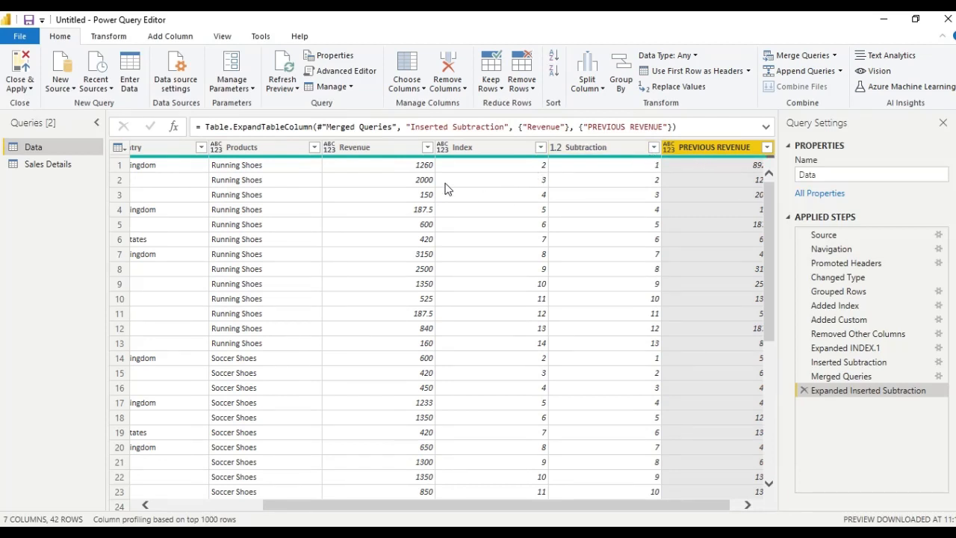
Change the data type of the Revenue and PREVIOUS REVENUE columns to Whole Number
click(329, 147)
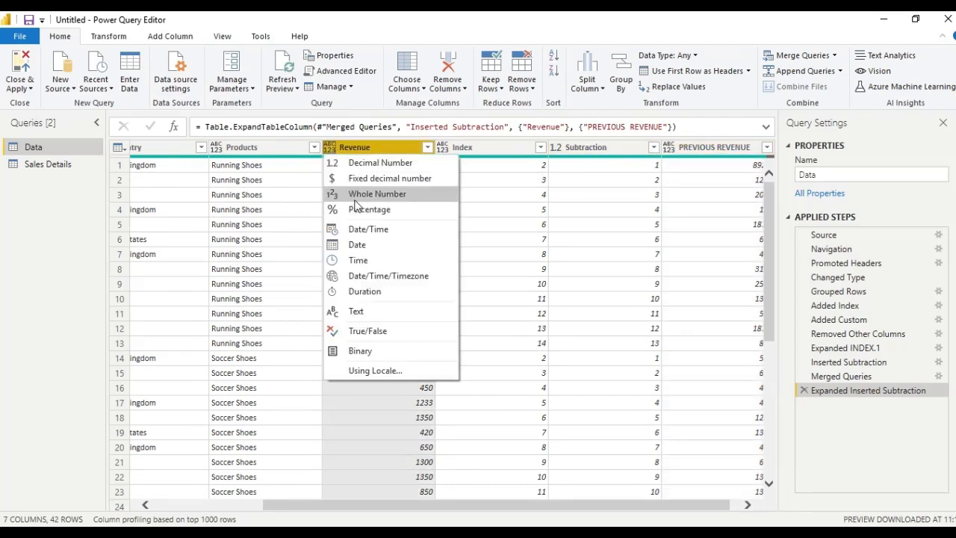
click(359, 196)
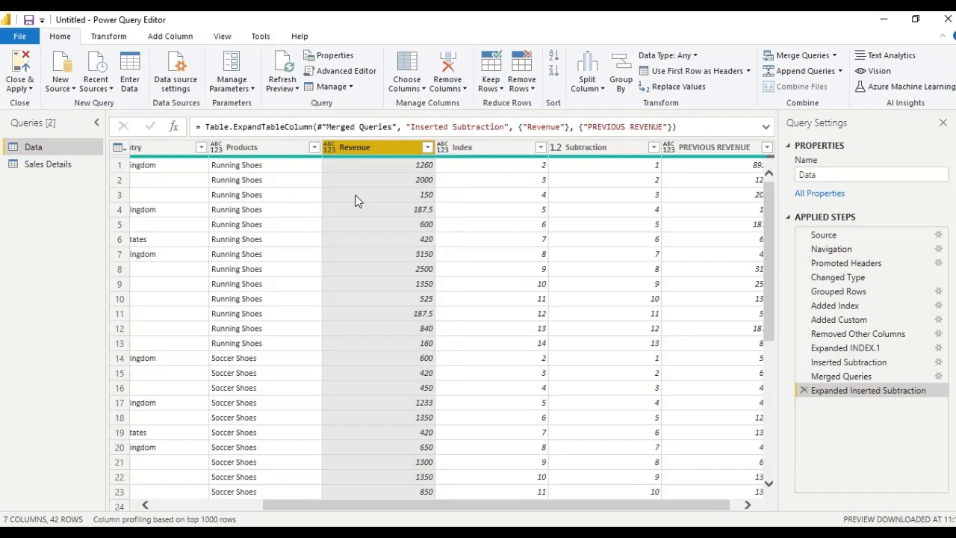
click(670, 149)
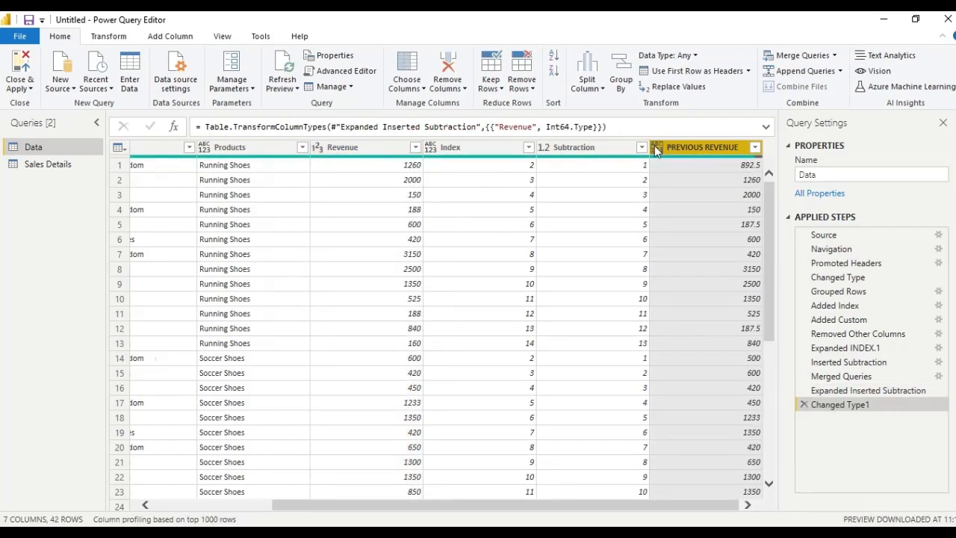
click(658, 149)
click(677, 194)
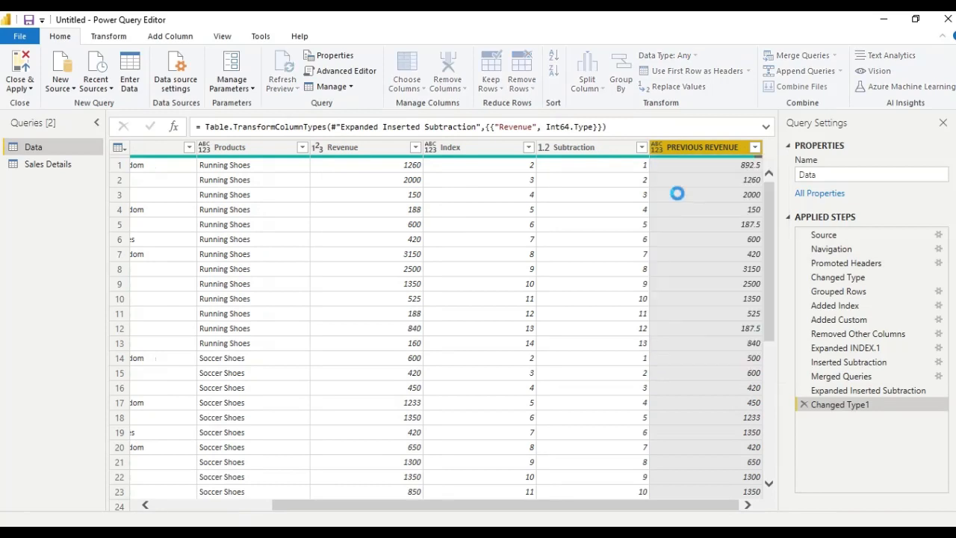
Remove the Index and Subtraction columns from the Data query
click(561, 147)
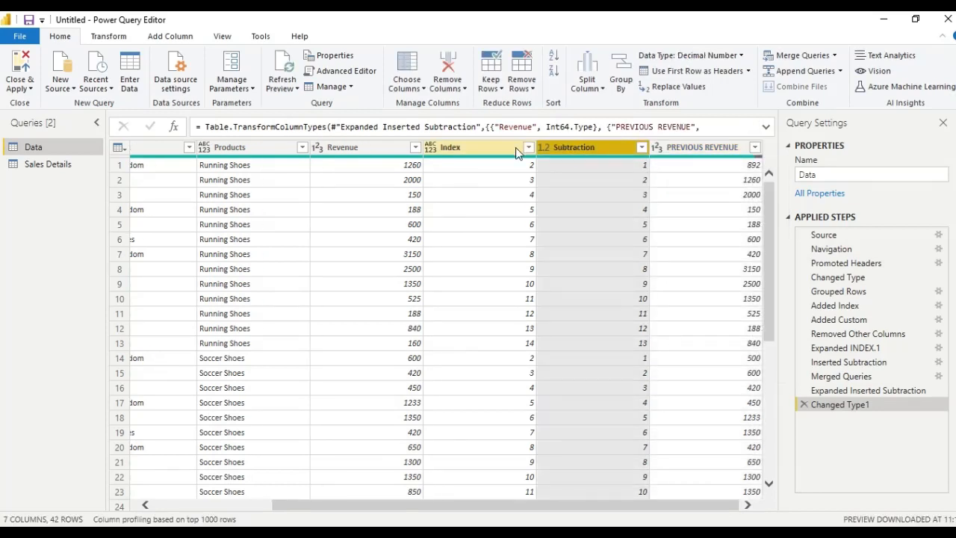
ctrl+click(479, 147)
right_click(479, 147)
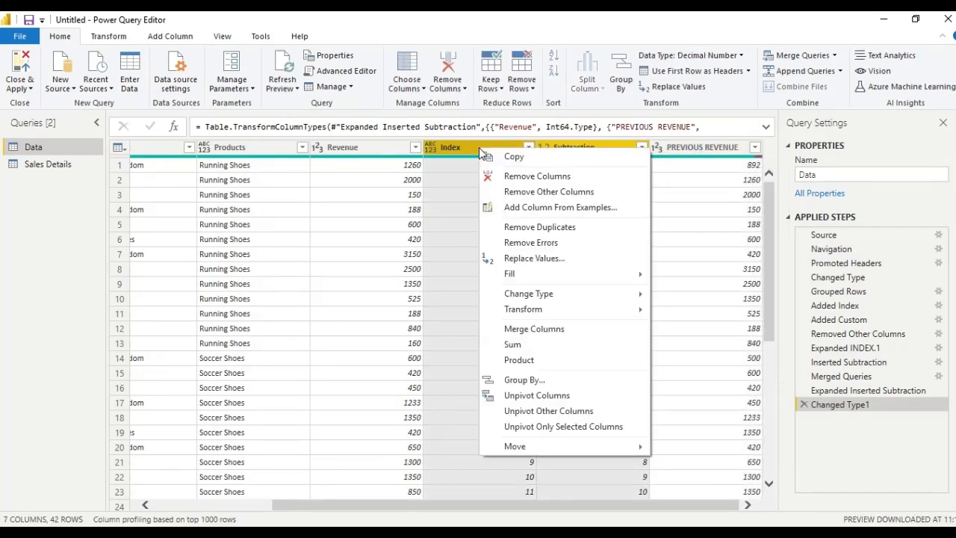
click(506, 178)
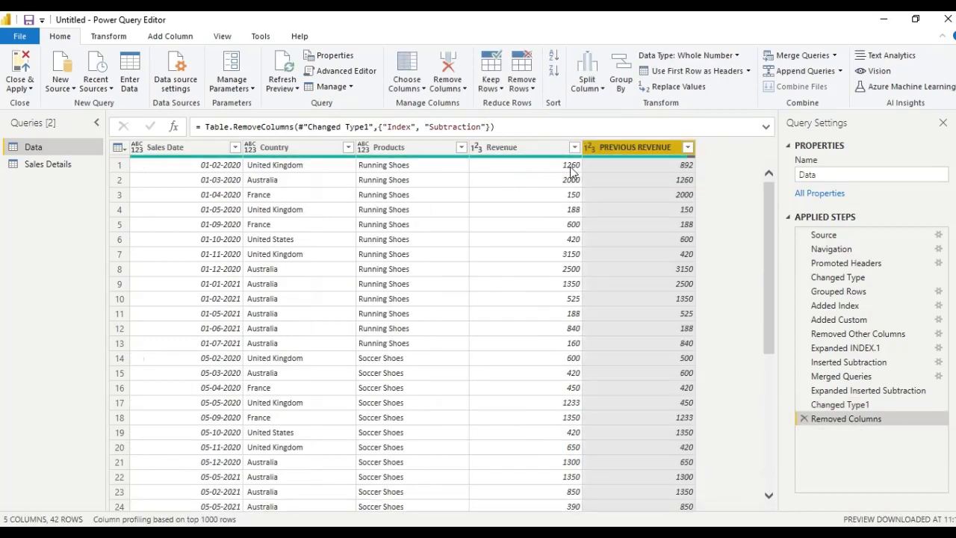
Start a new custom column in the Data query and name it DIFF
click(521, 141)
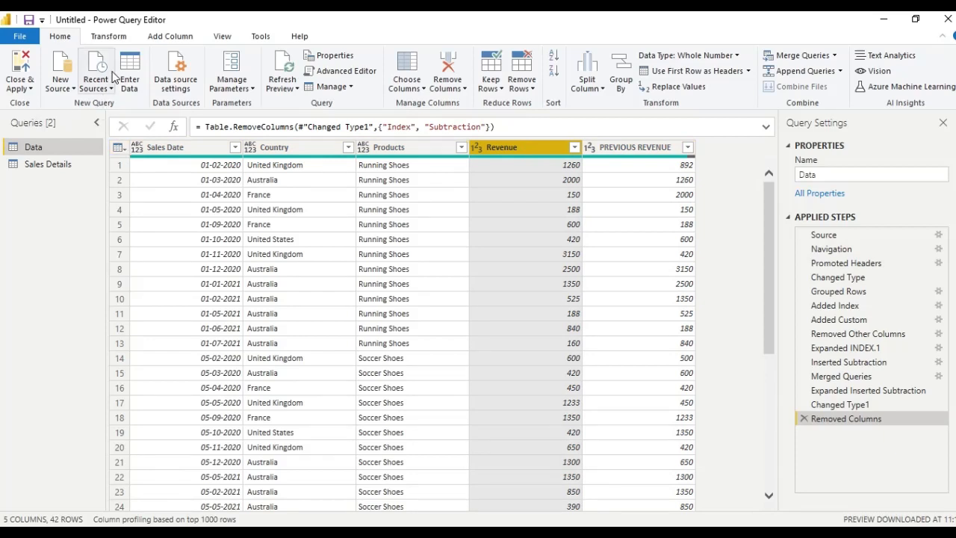
click(153, 38)
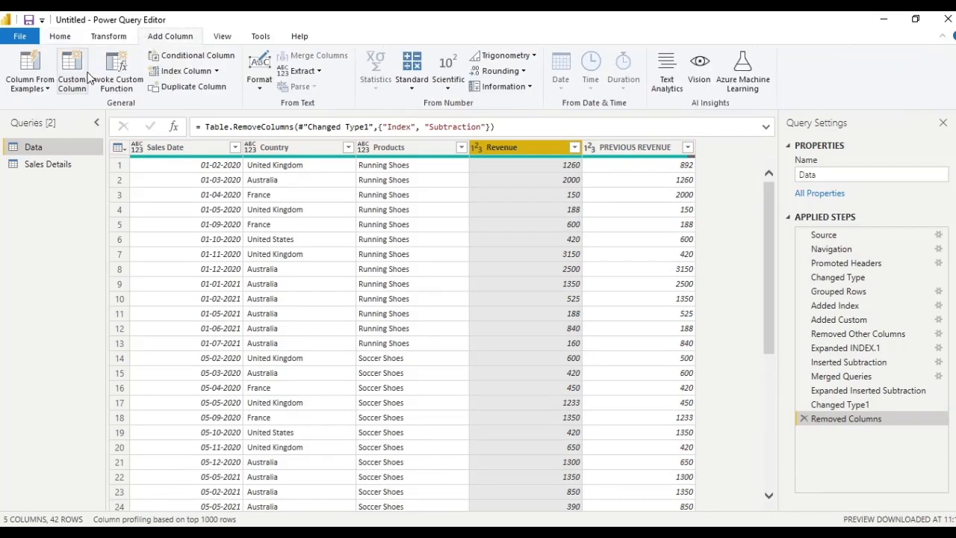
click(72, 83)
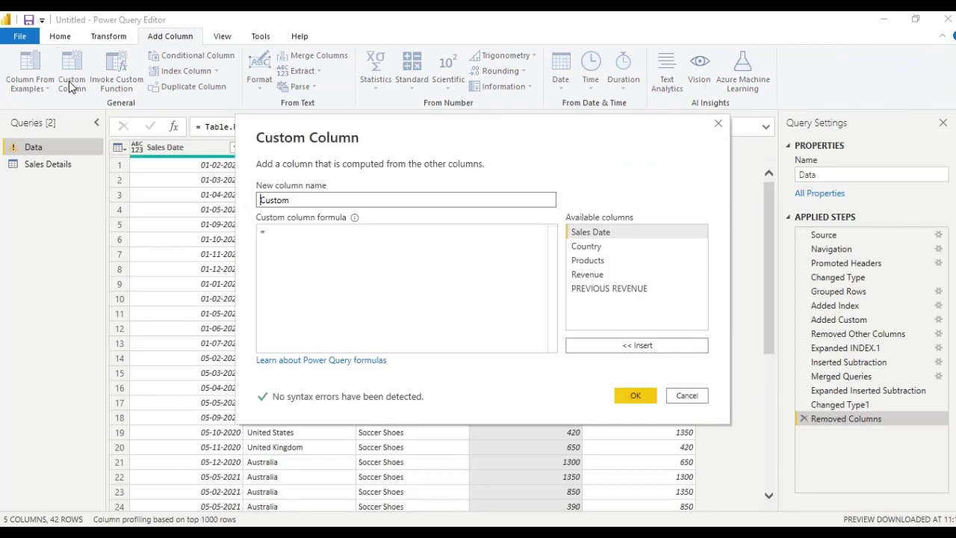
double_click(292, 201)
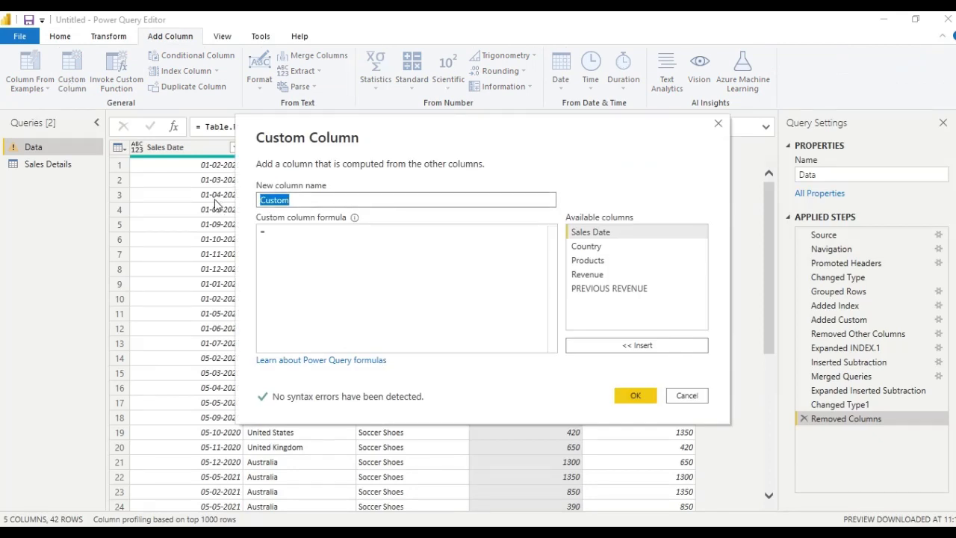
text(FF)
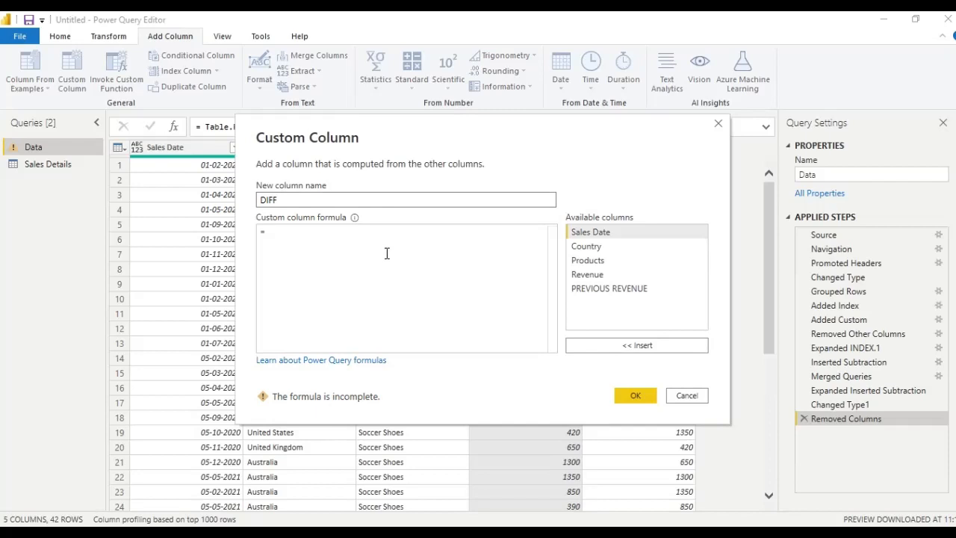
Give the DIFF column the formula List.Sum({[Revenue],-[PREVIOUS REVENUE]}) and create it
click(385, 252)
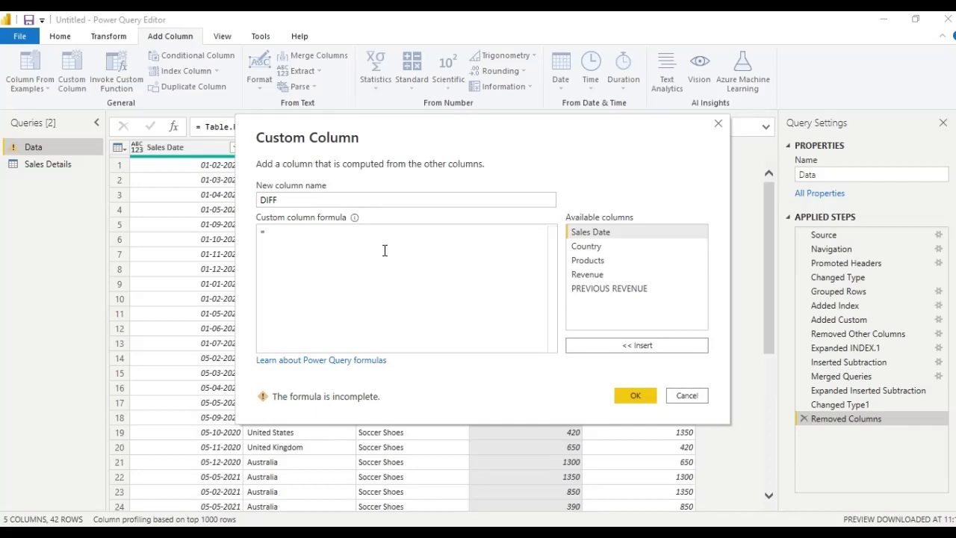
text(LIST)
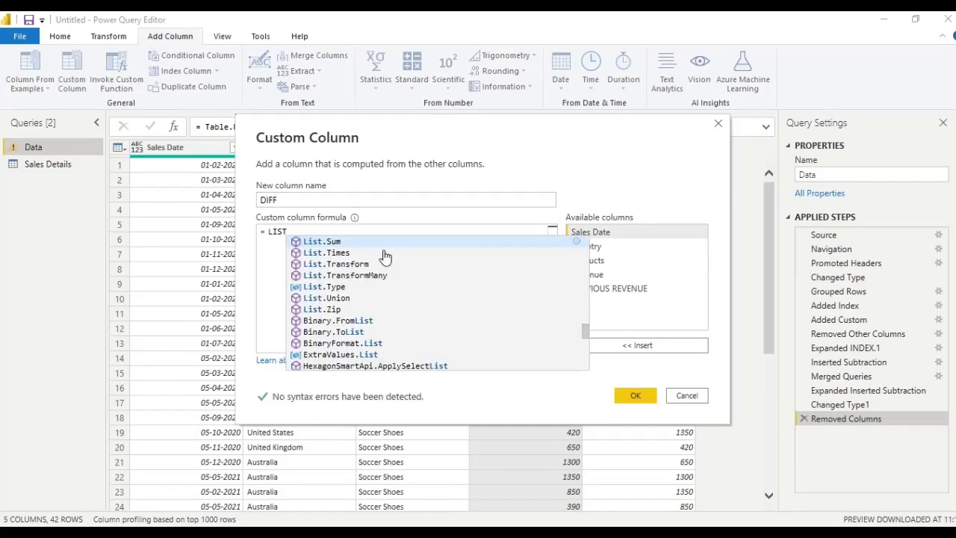
key(Tab)
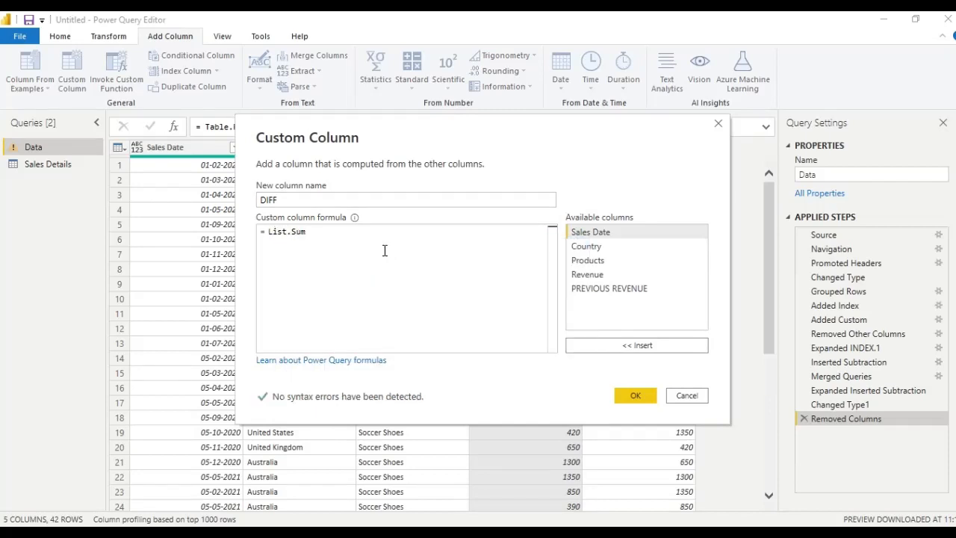
text(({)
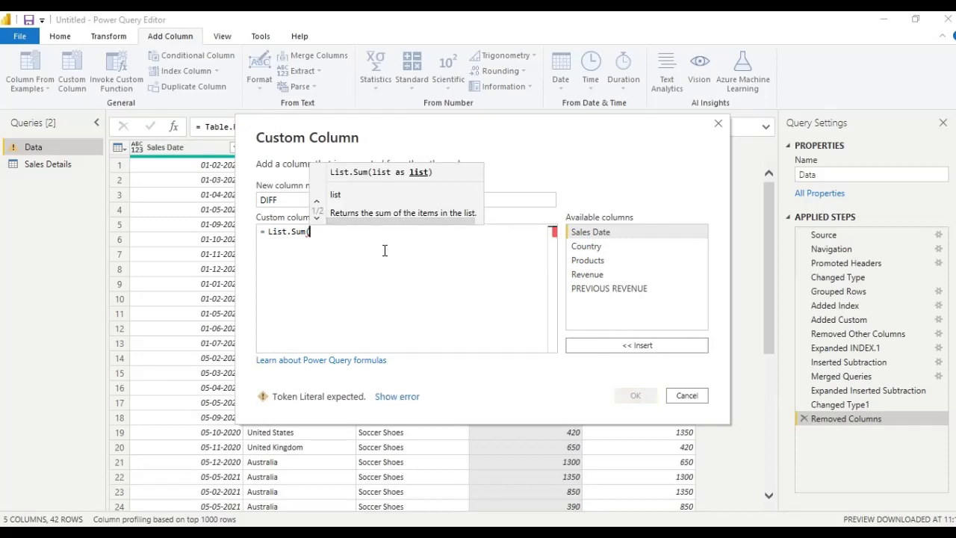
double_click(576, 275)
text(,)
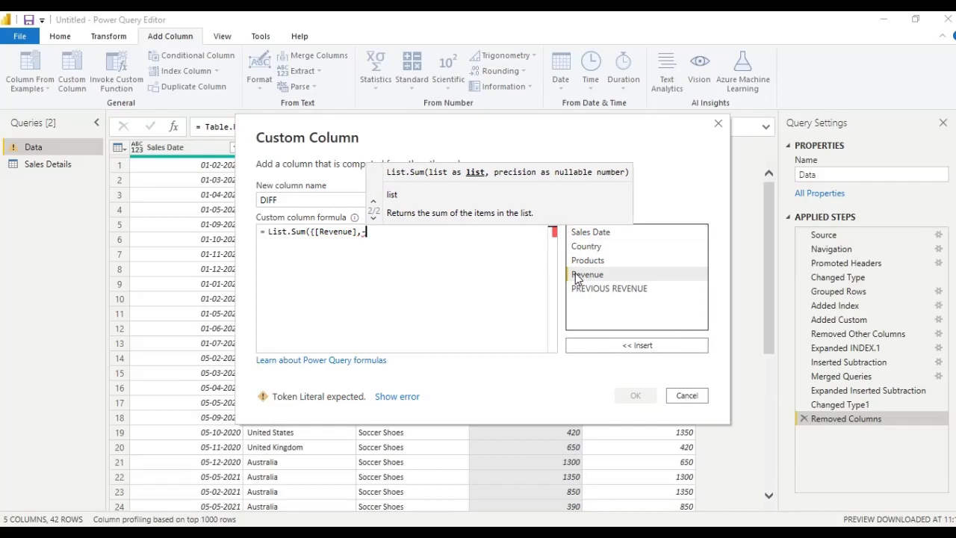
double_click(591, 290)
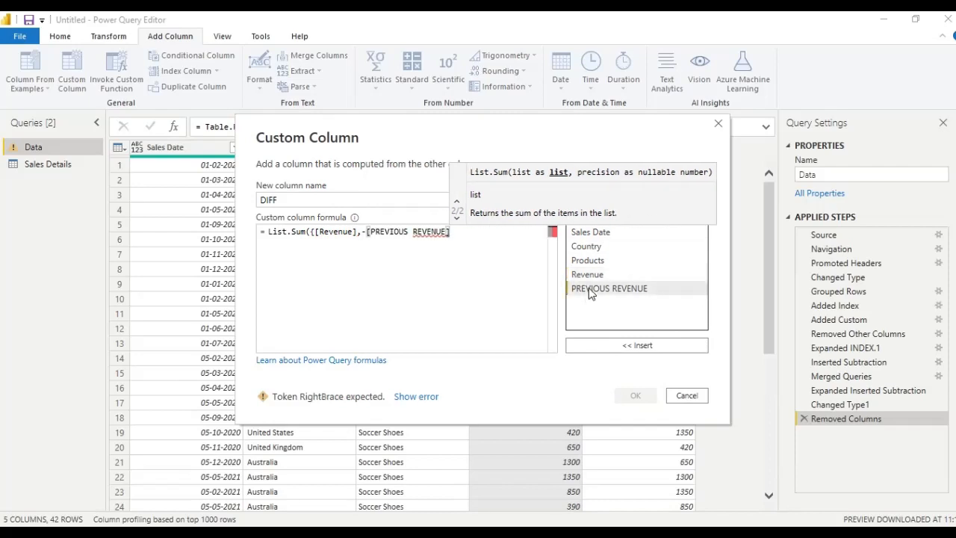
text(})
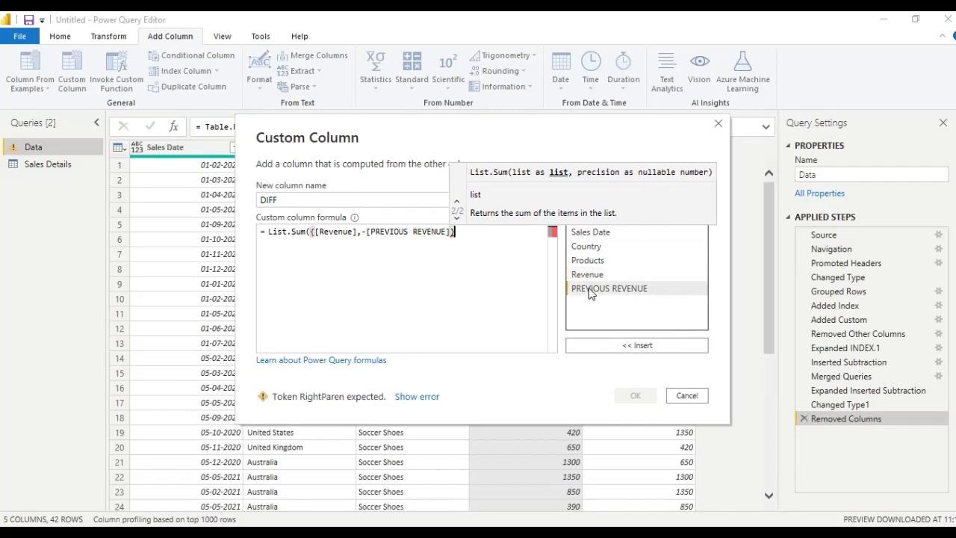
text())
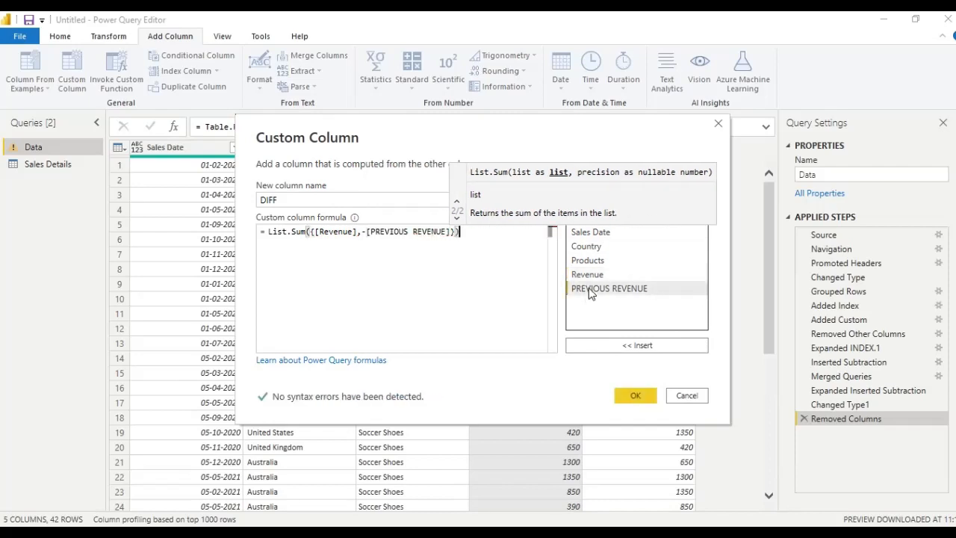
click(629, 395)
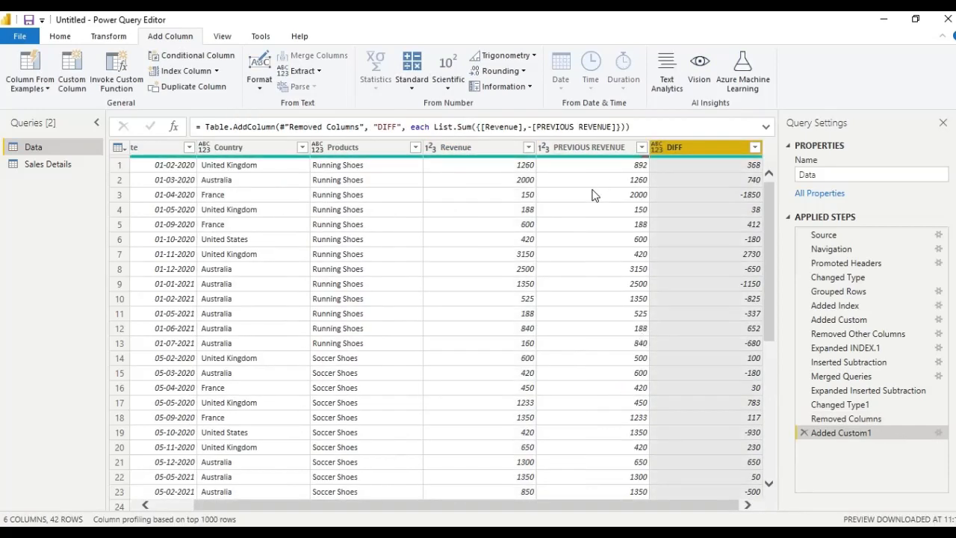
Examine the DIFF values against Revenue and PREVIOUS REVENUE through the lower rows of each product group
click(507, 147)
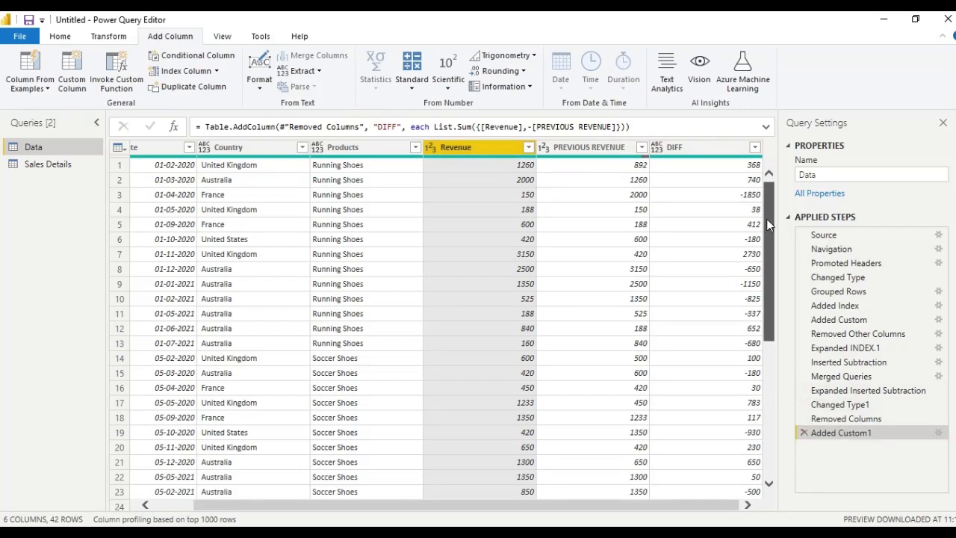
drag(767, 219, 767, 342)
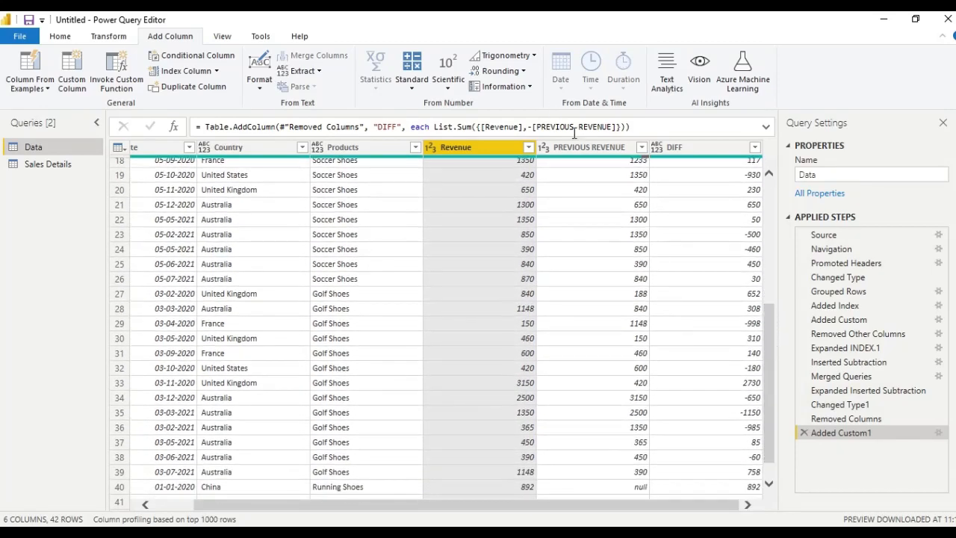
click(580, 151)
click(642, 148)
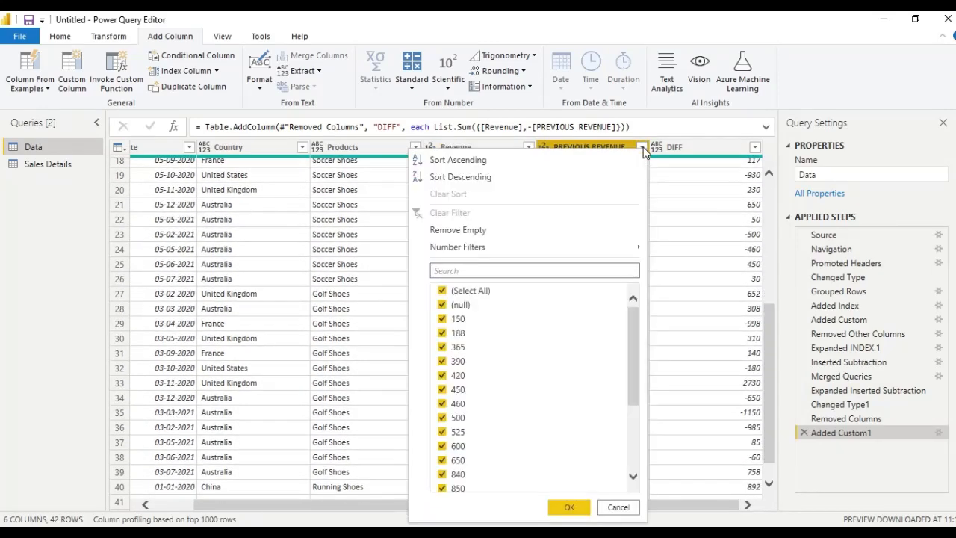
click(771, 318)
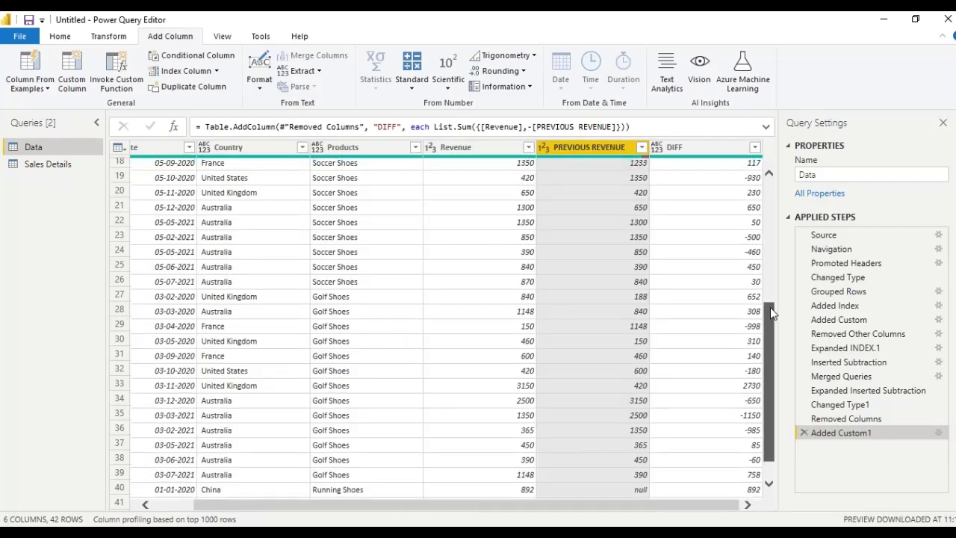
drag(771, 307, 768, 265)
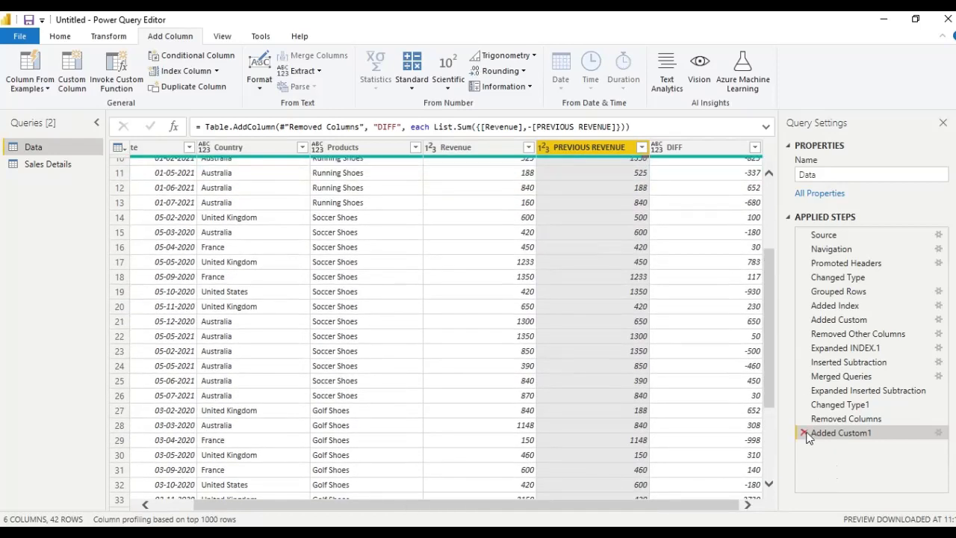
Delete the Added Custom1 and Removed Columns steps from the Data query
click(805, 432)
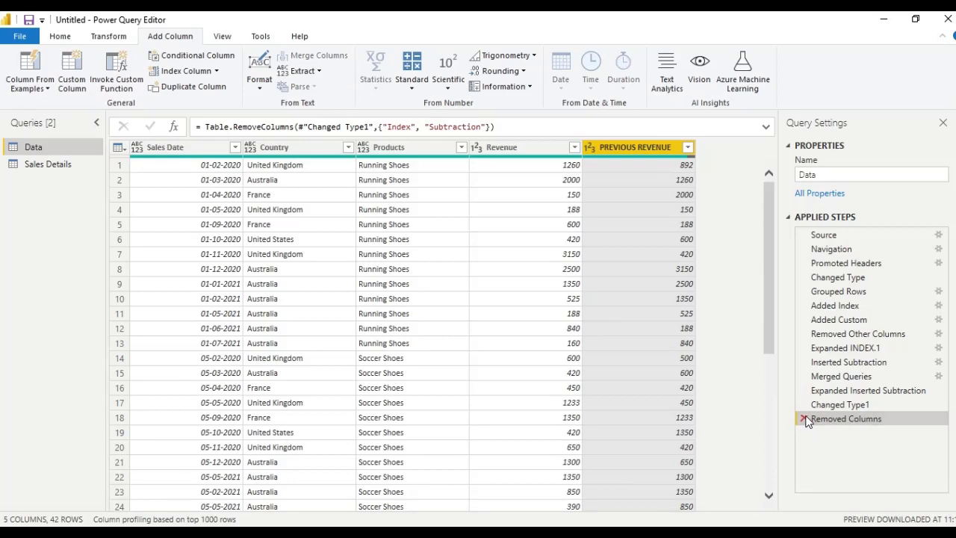
click(804, 418)
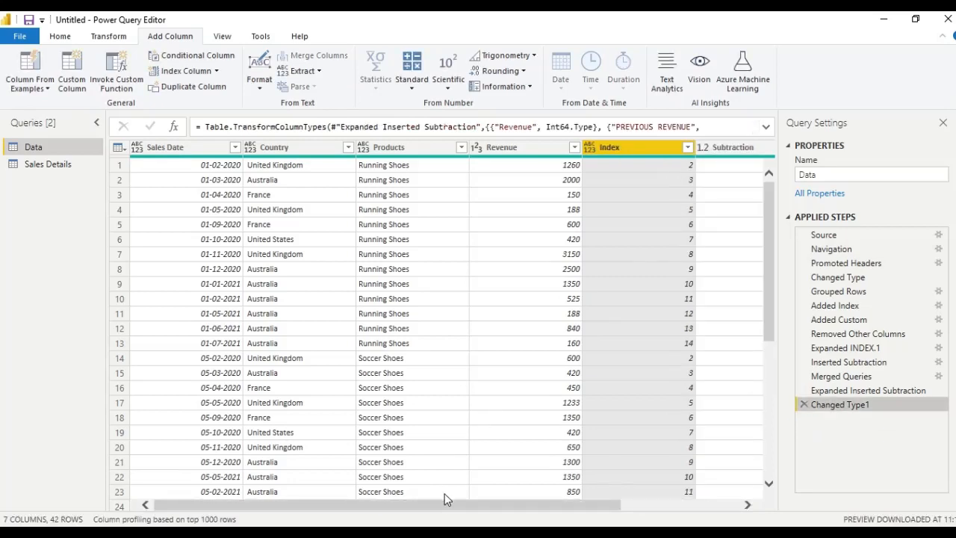
scroll(615, 452, right, 5)
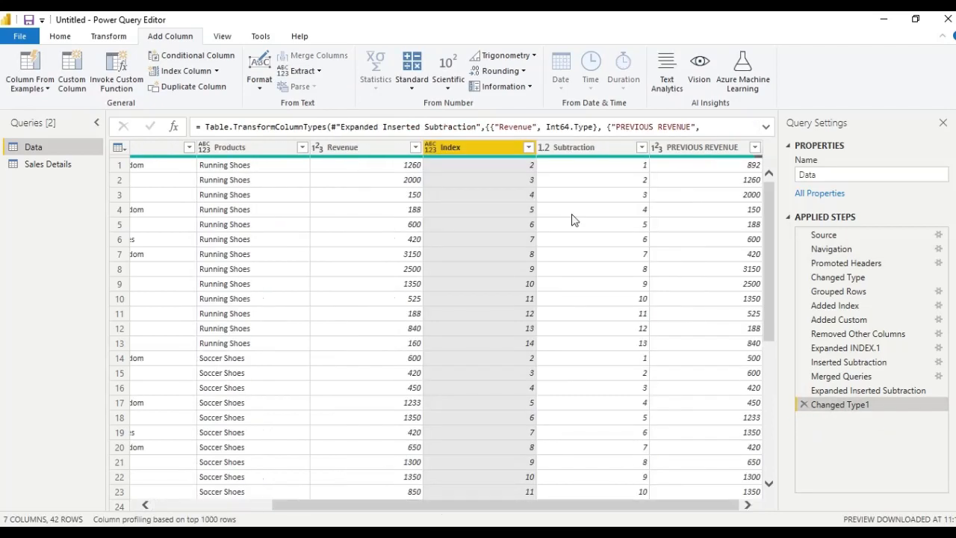
Try sorting the rows by Index in ascending order, and remove that sort step again
click(528, 147)
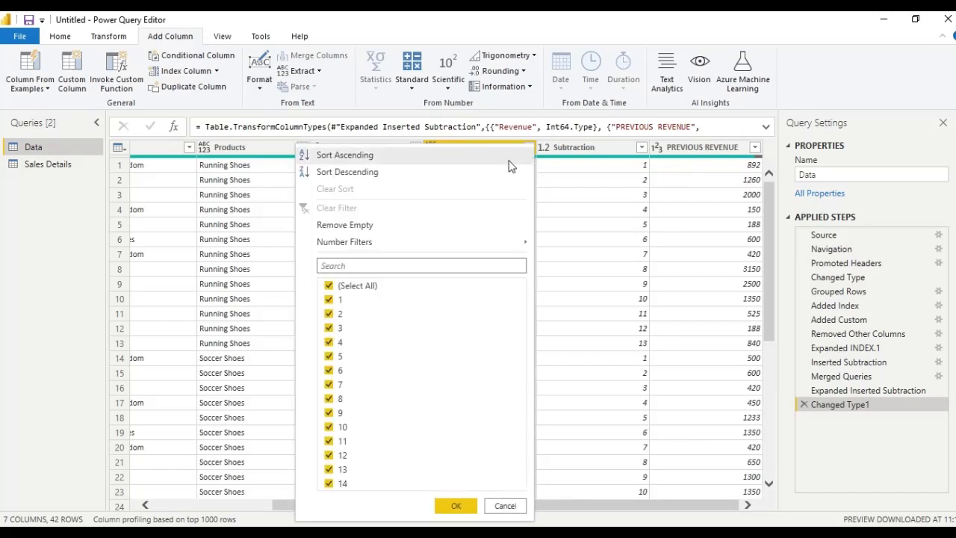
click(458, 153)
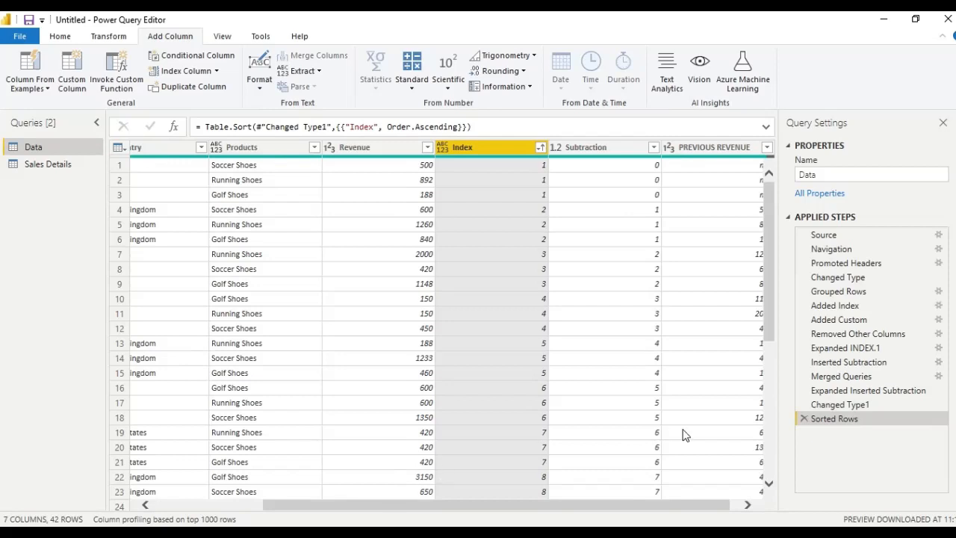
click(805, 419)
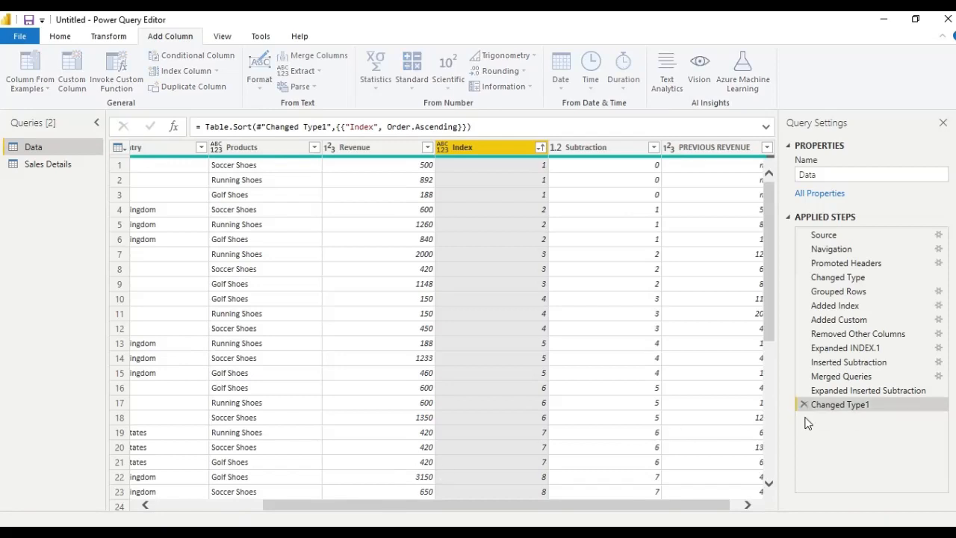
drag(515, 503, 555, 506)
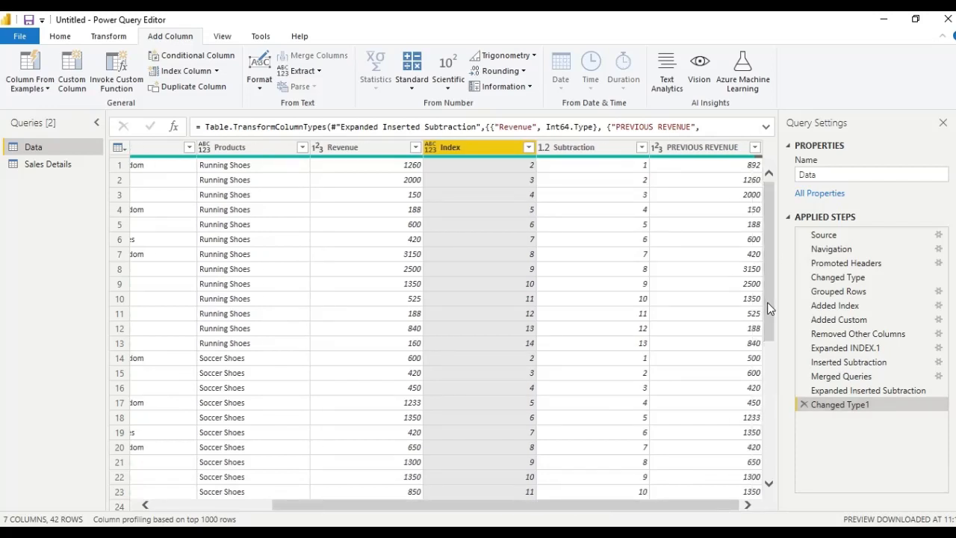
drag(768, 316, 750, 202)
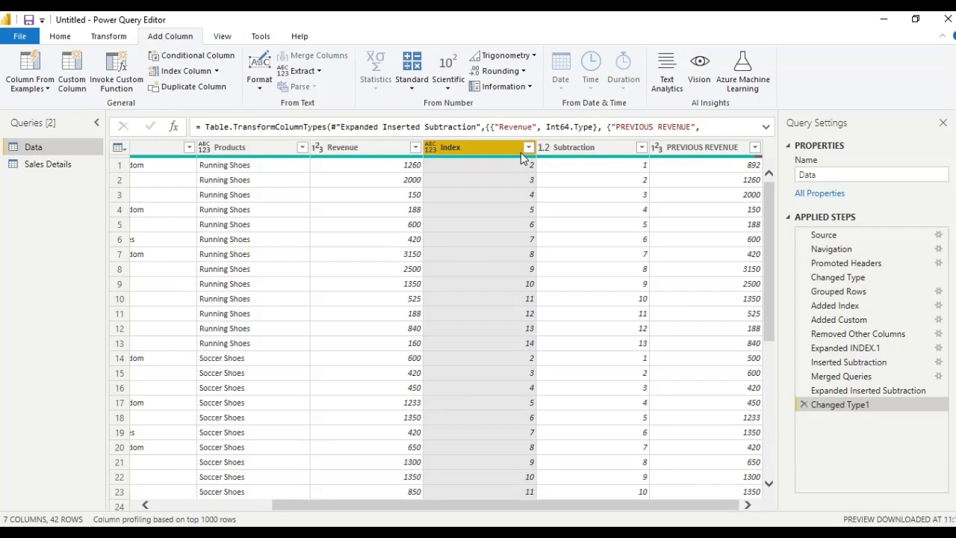
click(588, 148)
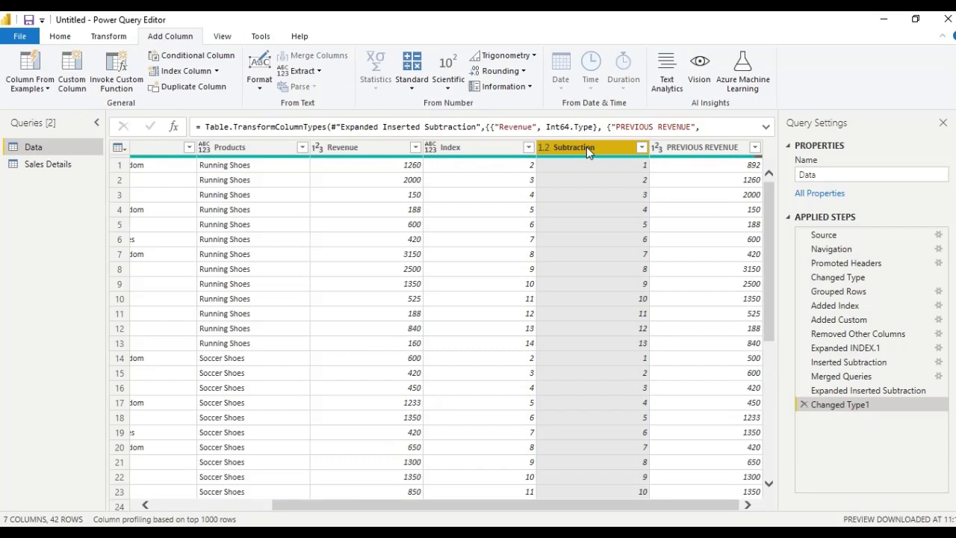
click(486, 150)
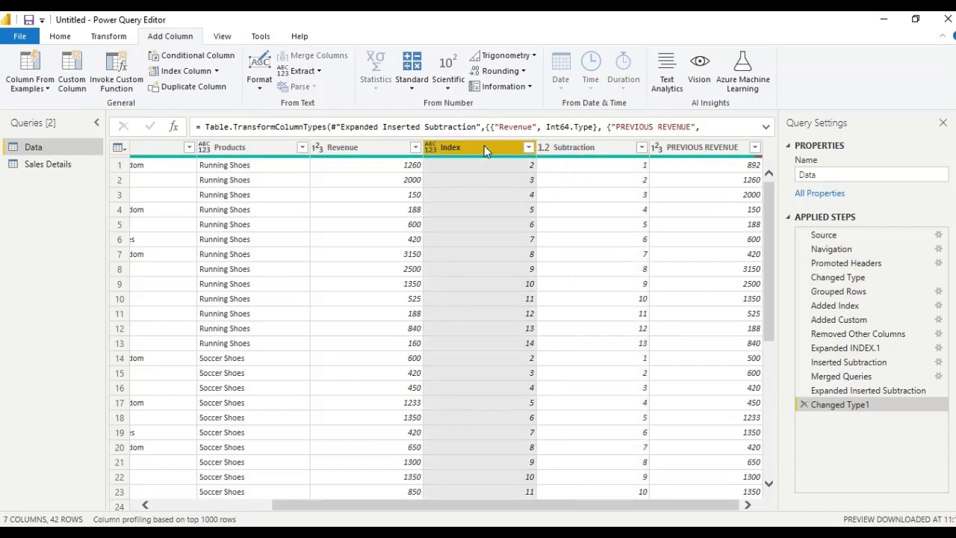
click(529, 148)
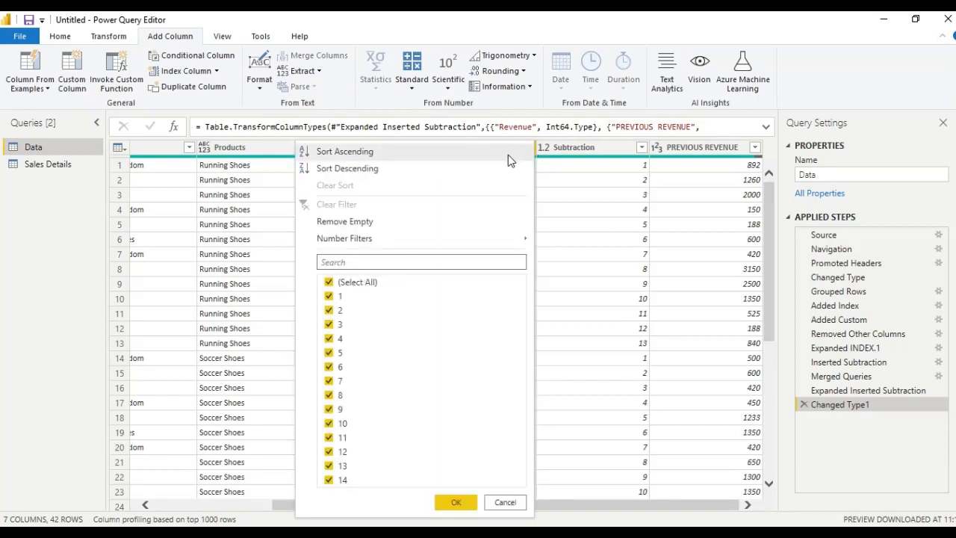
click(591, 151)
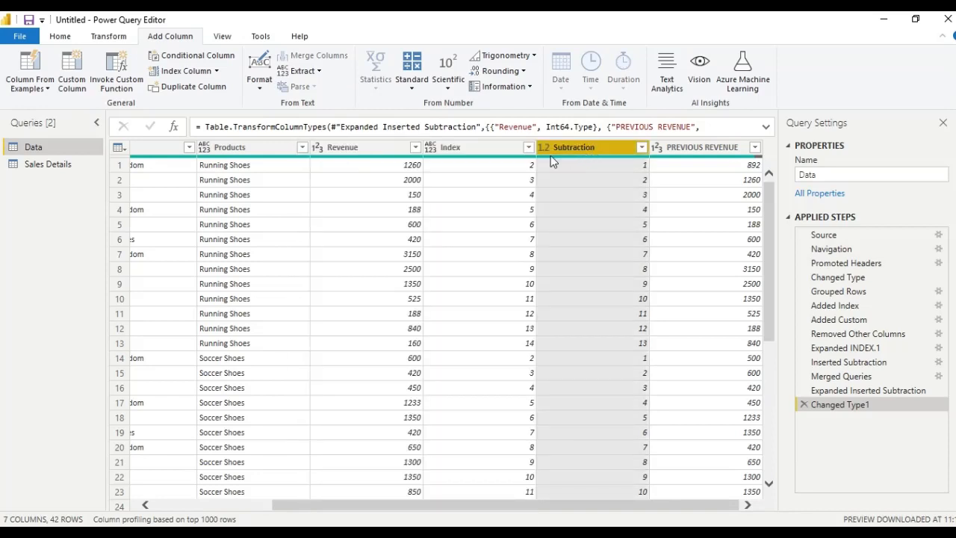
click(529, 149)
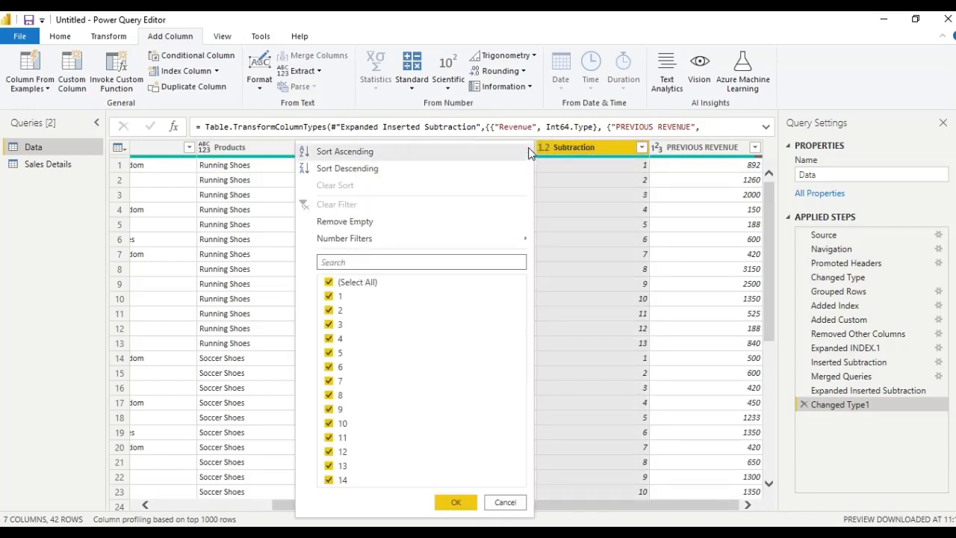
click(652, 190)
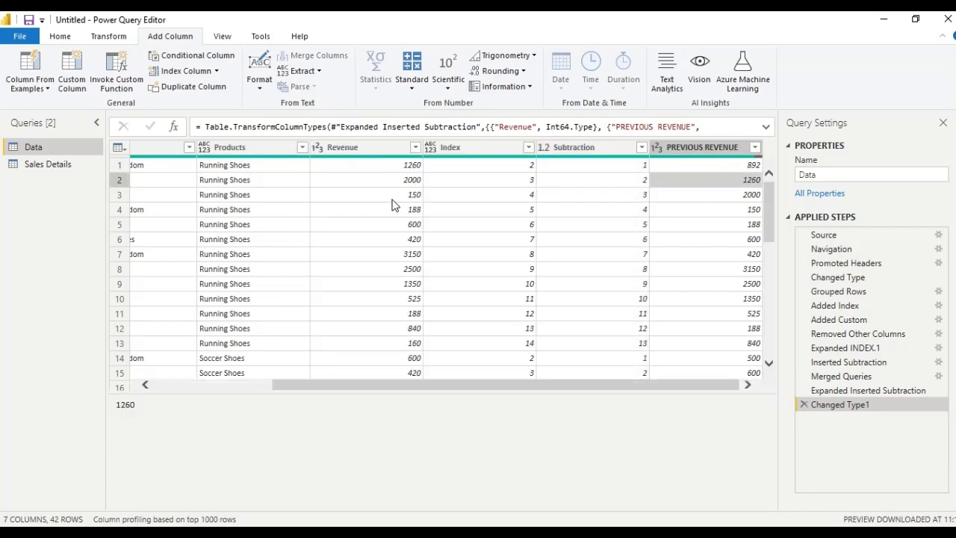
Try sorting the rows by Products in ascending order, and remove that sort step again
drag(441, 388, 380, 389)
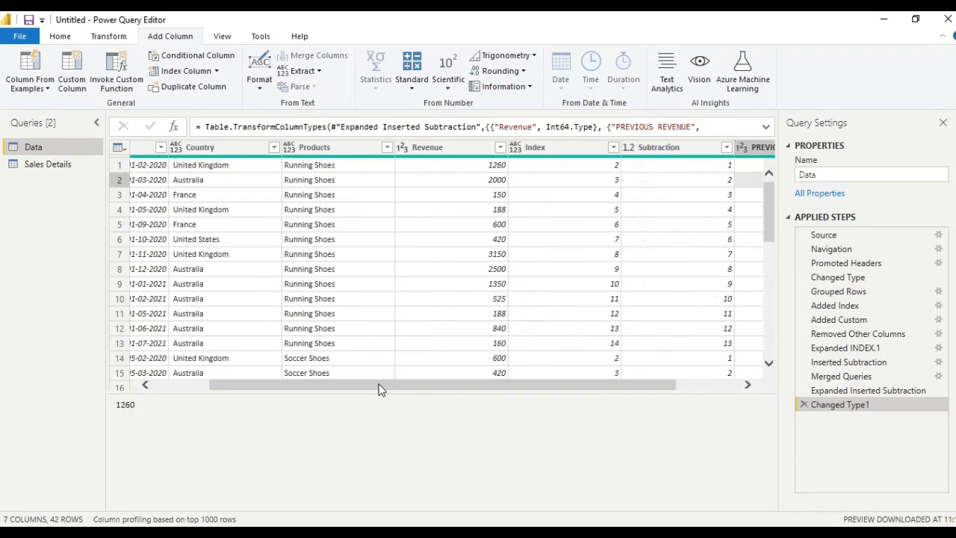
click(355, 152)
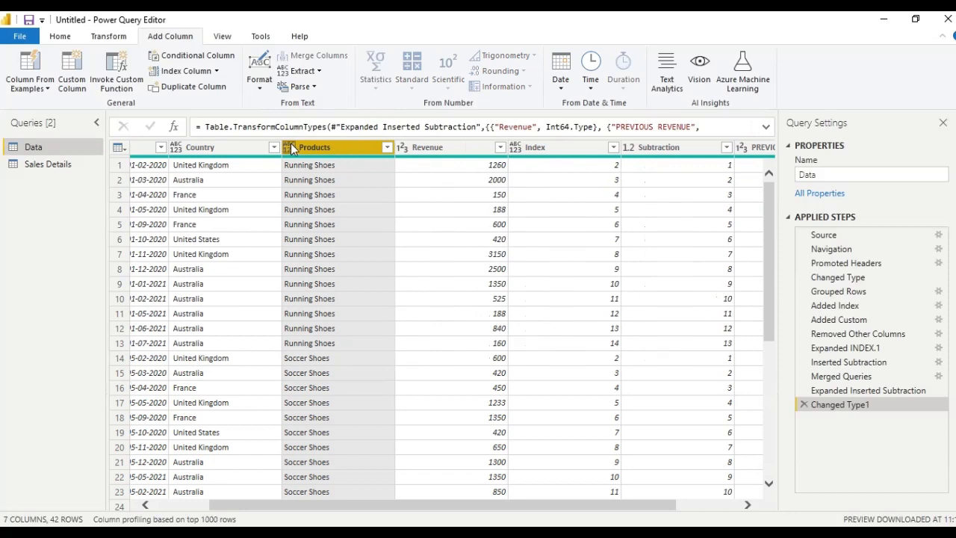
right_click(331, 146)
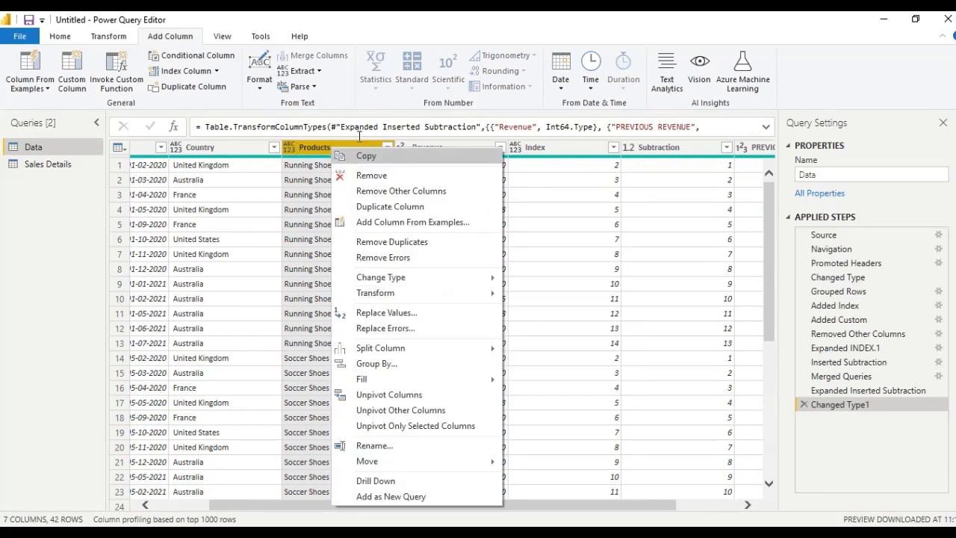
click(310, 149)
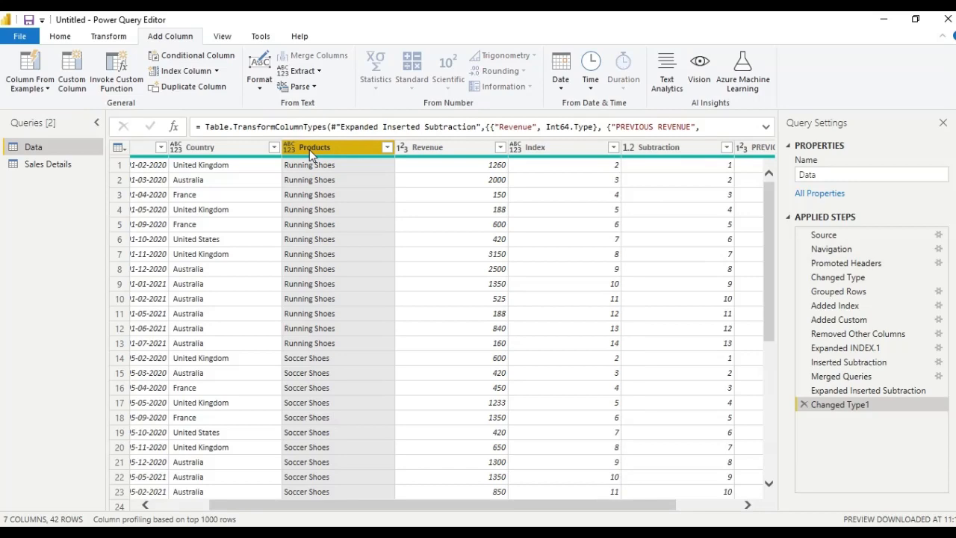
click(387, 147)
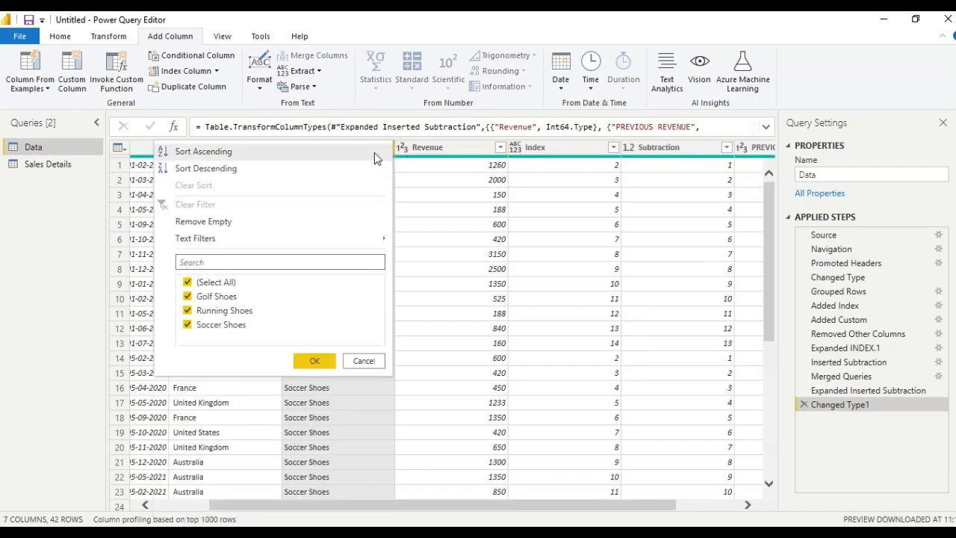
click(332, 154)
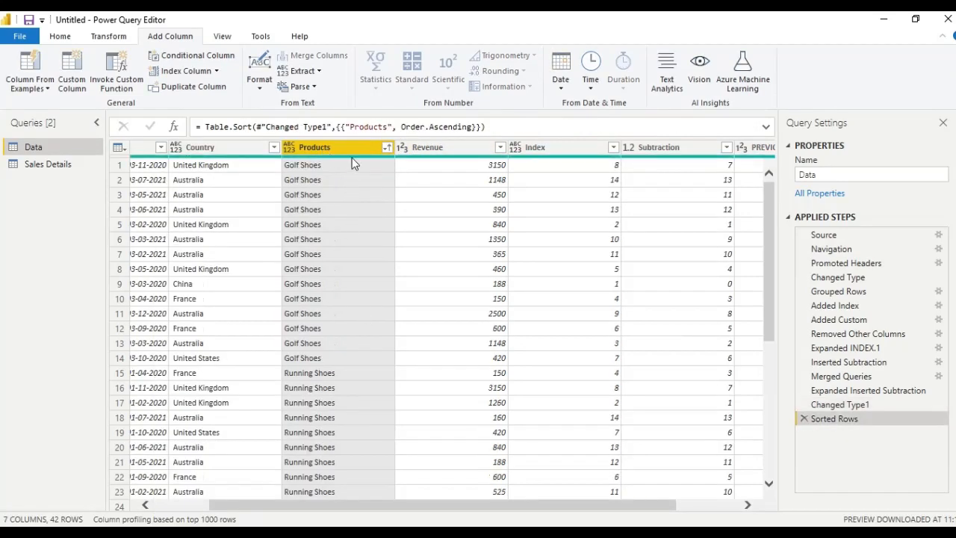
click(805, 420)
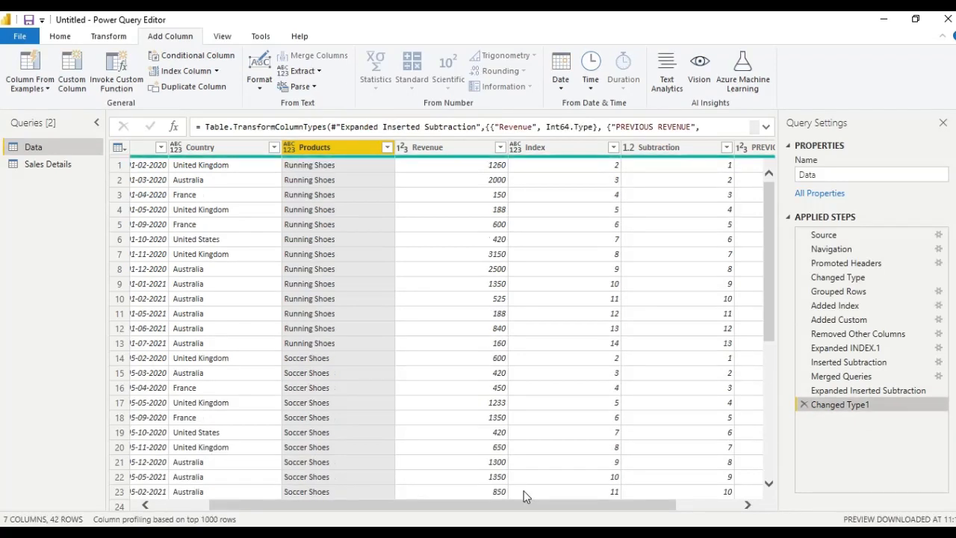
Try sorting the rows by Sales Date in ascending order, and remove that sort step again
drag(520, 509, 374, 498)
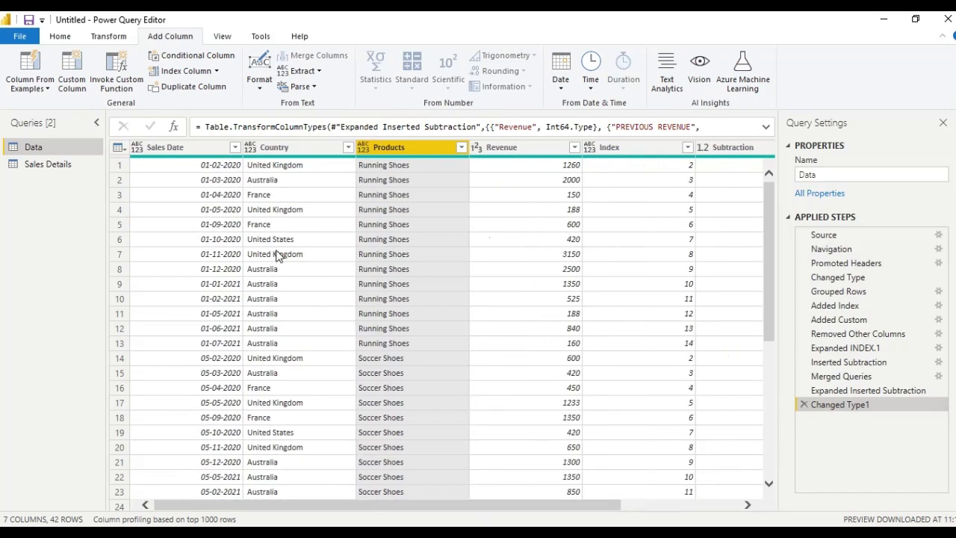
click(236, 148)
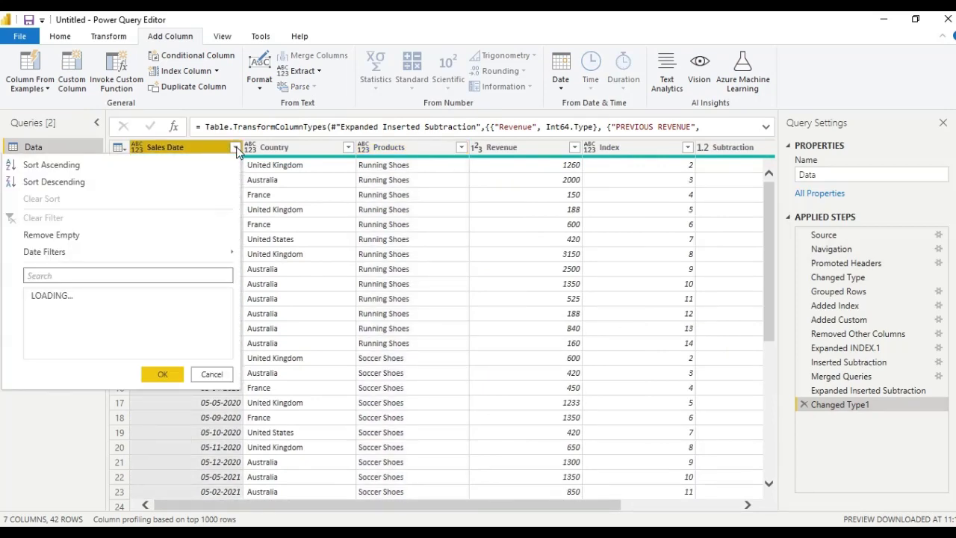
click(207, 167)
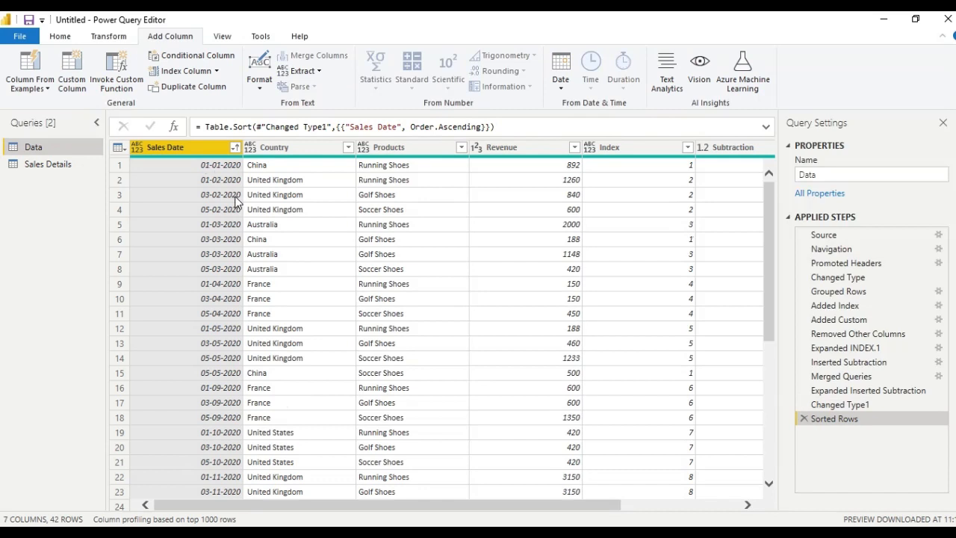
click(805, 420)
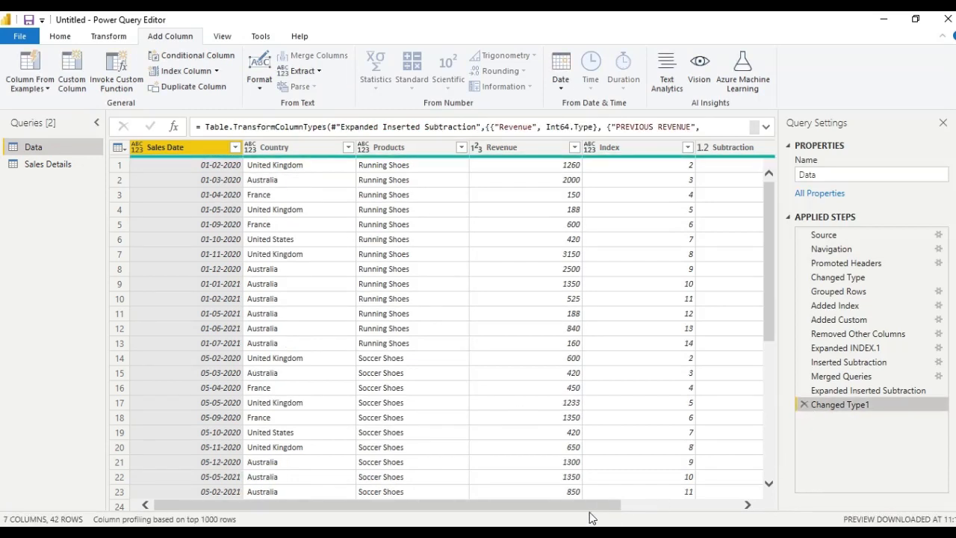
Compare the row order and the Inserted Subtraction tables at the Merged Queries and Expanded Inserted Subtraction steps
drag(576, 508, 725, 503)
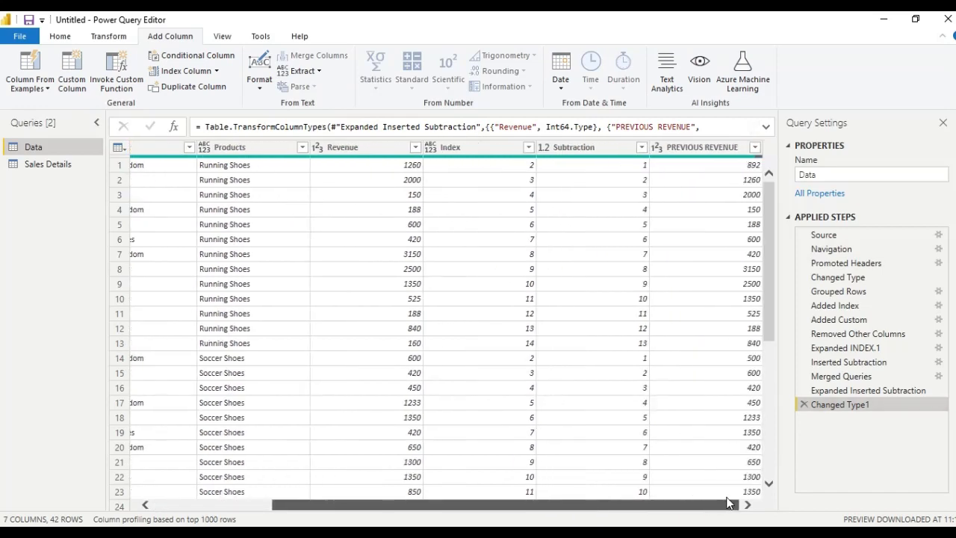
drag(766, 291, 776, 252)
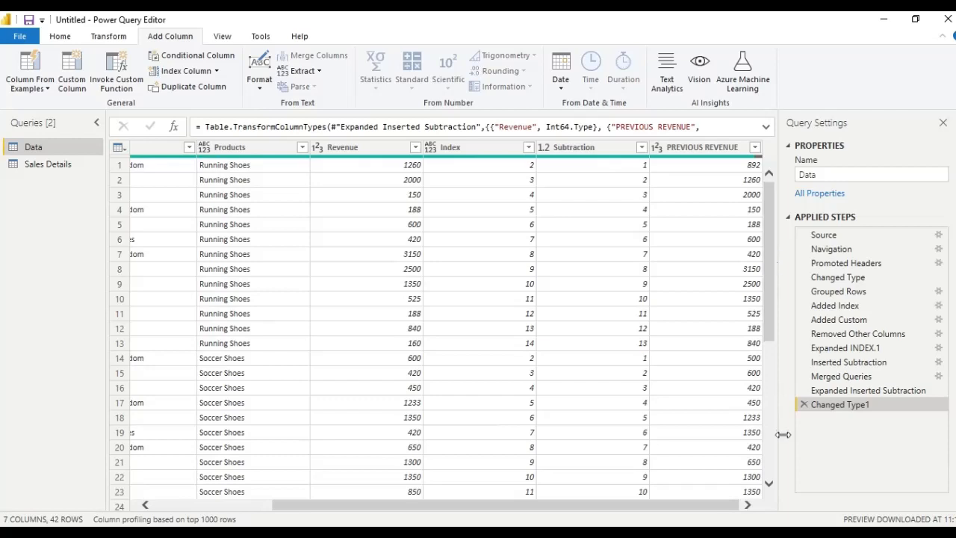
click(819, 394)
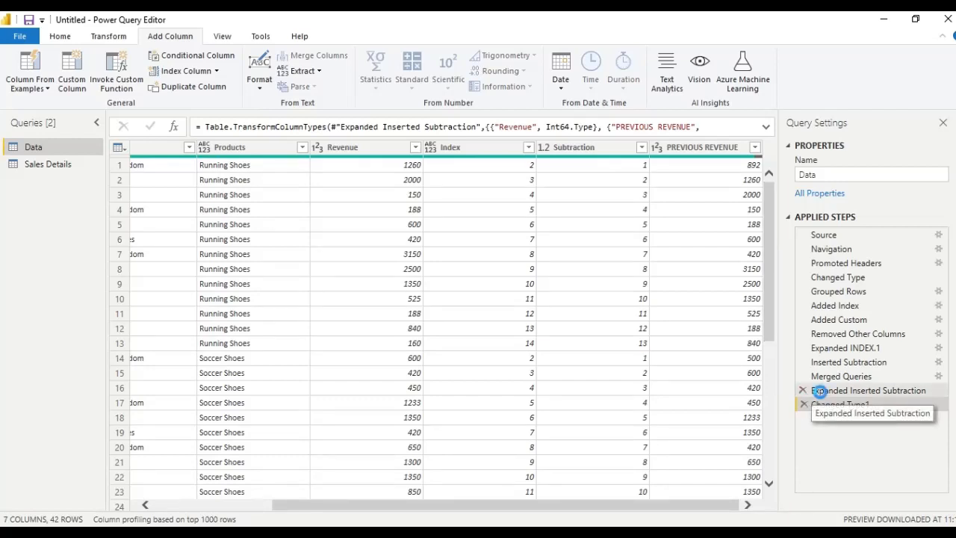
click(831, 380)
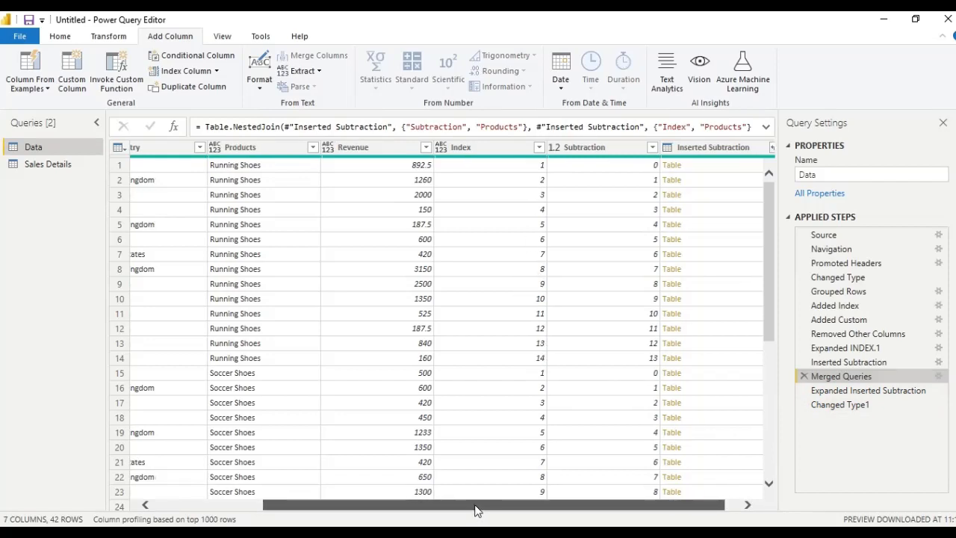
scroll(478, 512, right, 1)
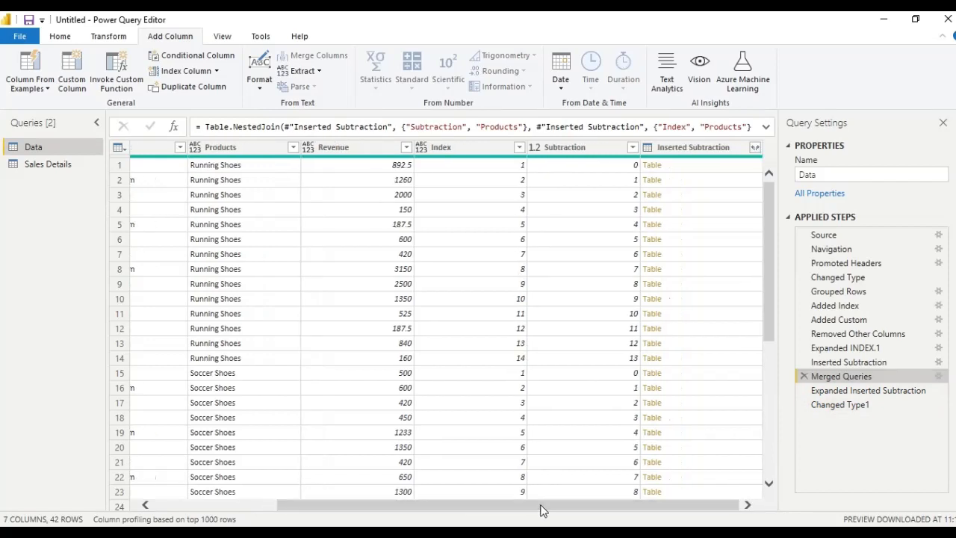
click(715, 165)
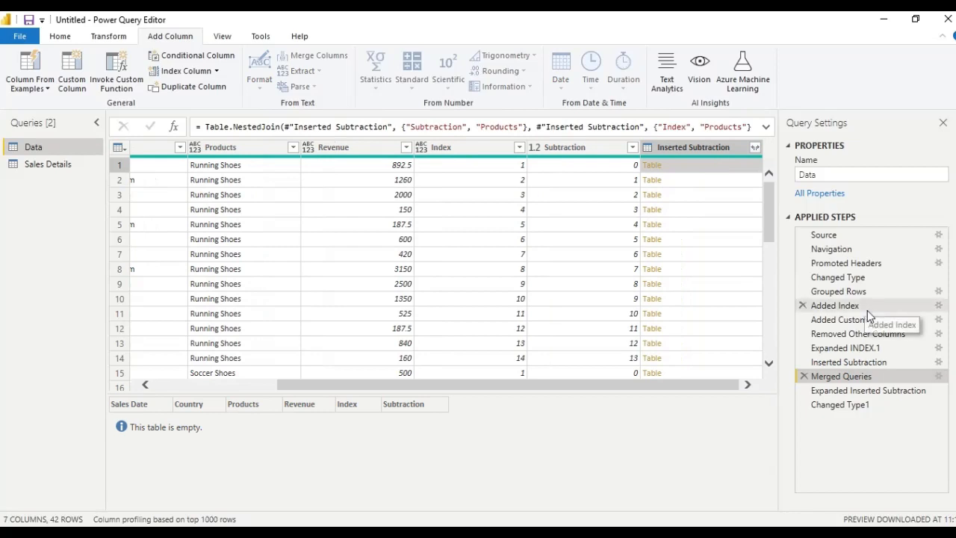
click(861, 390)
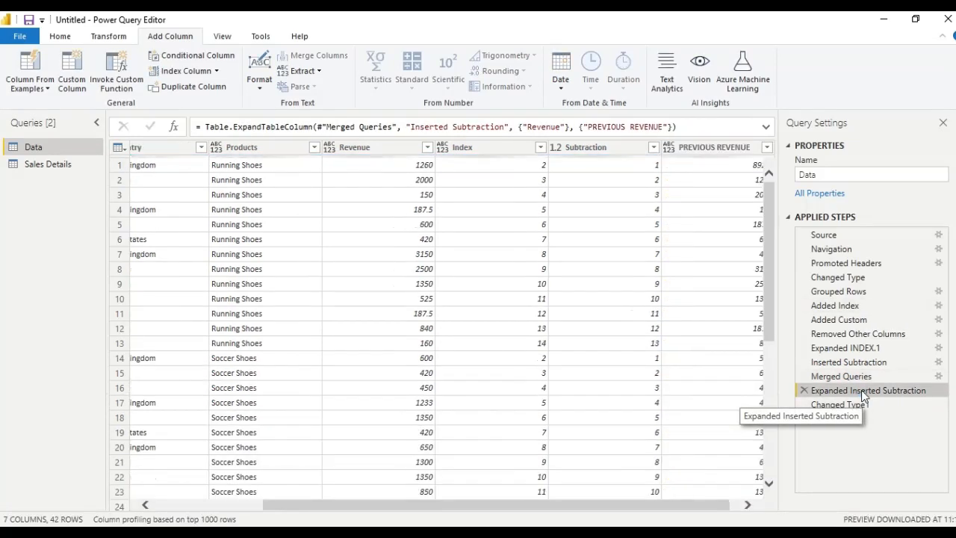
click(858, 376)
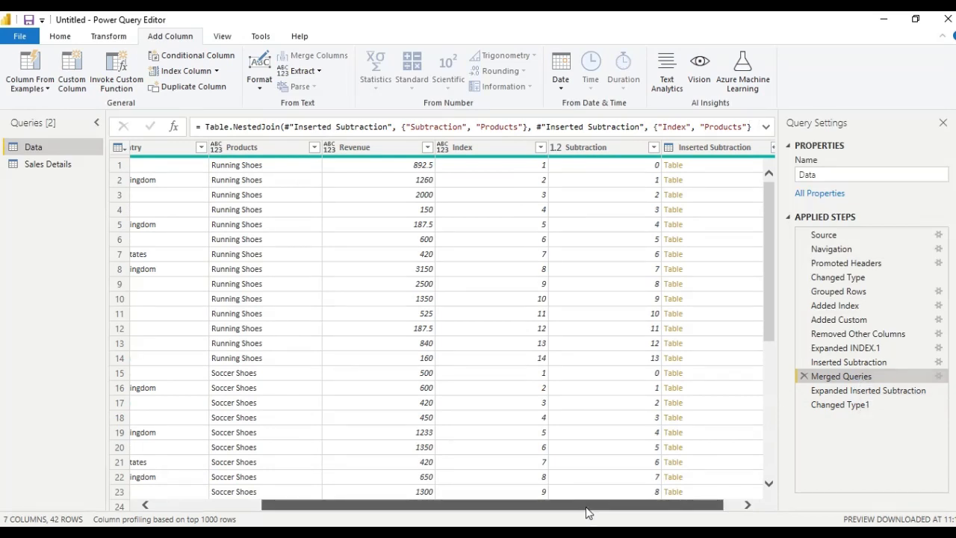
drag(590, 507, 662, 508)
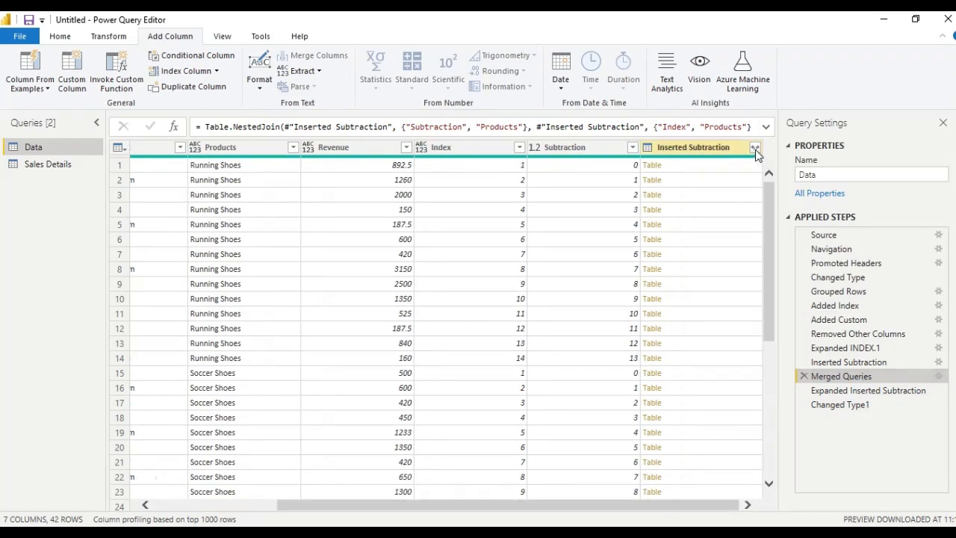
click(755, 148)
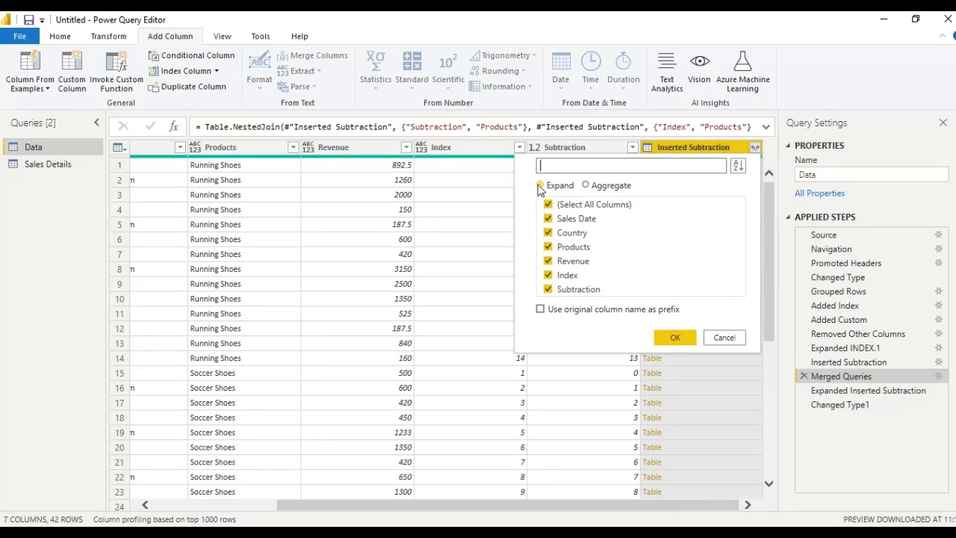
click(548, 205)
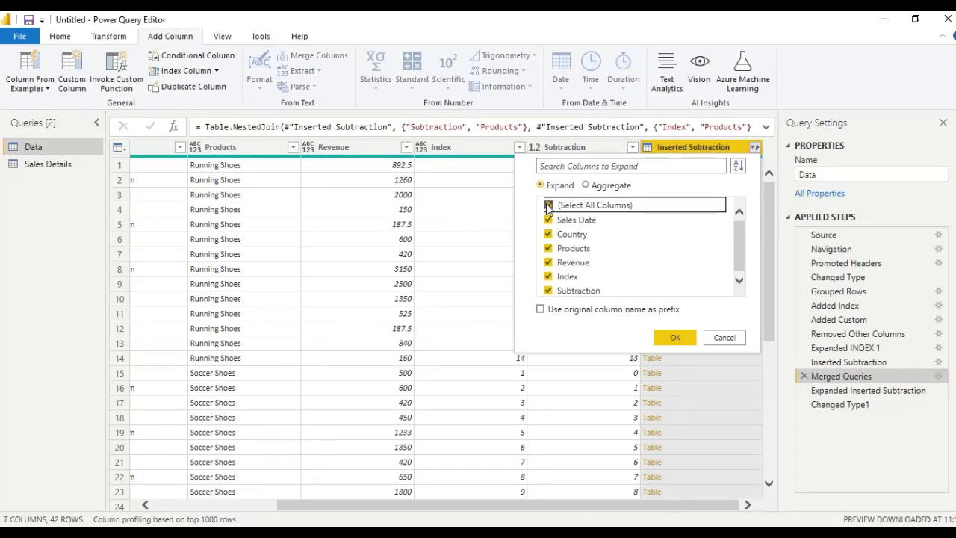
click(548, 262)
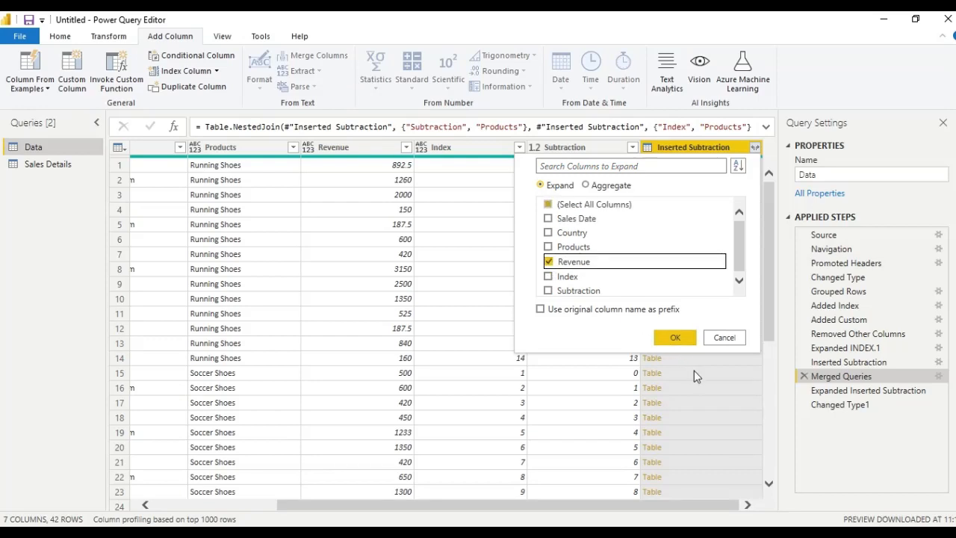
Delete the Changed Type1 and Expanded Inserted Subtraction steps from the Data query
click(803, 408)
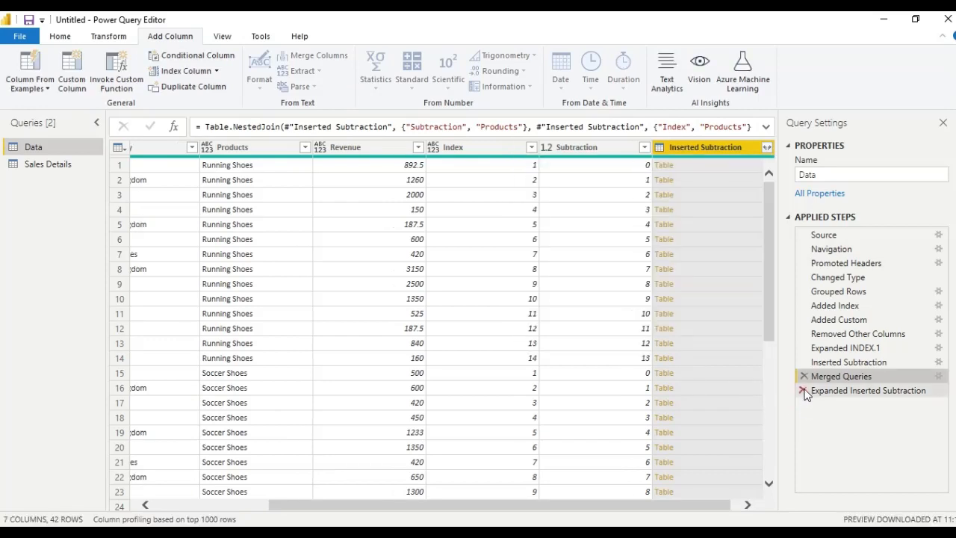
click(804, 391)
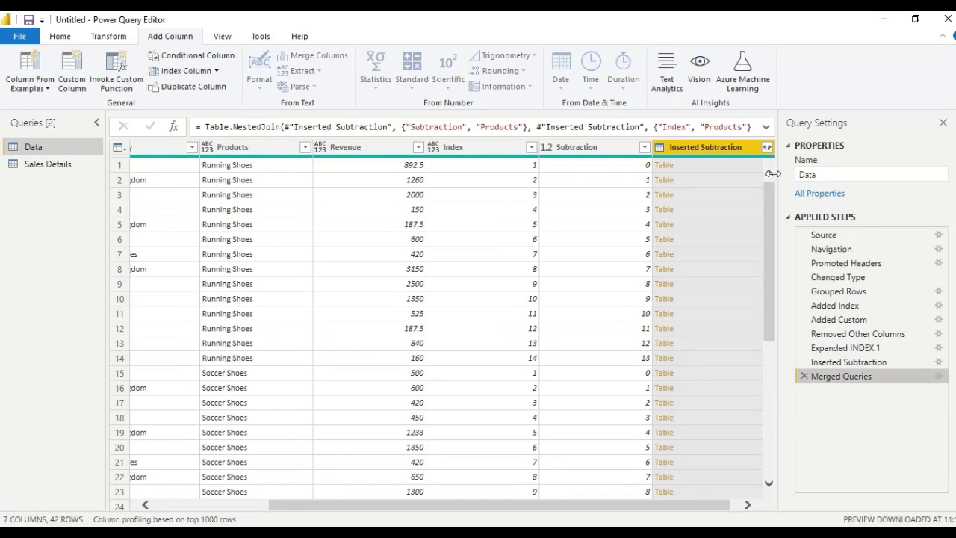
Expand the Inserted Subtraction column to only the Revenue field, without using the original column name as prefix
click(767, 148)
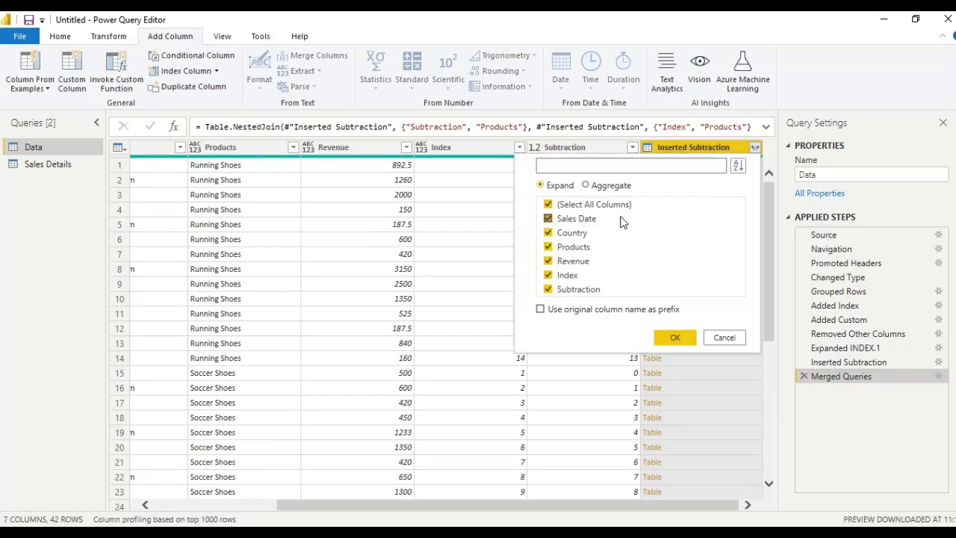
click(551, 261)
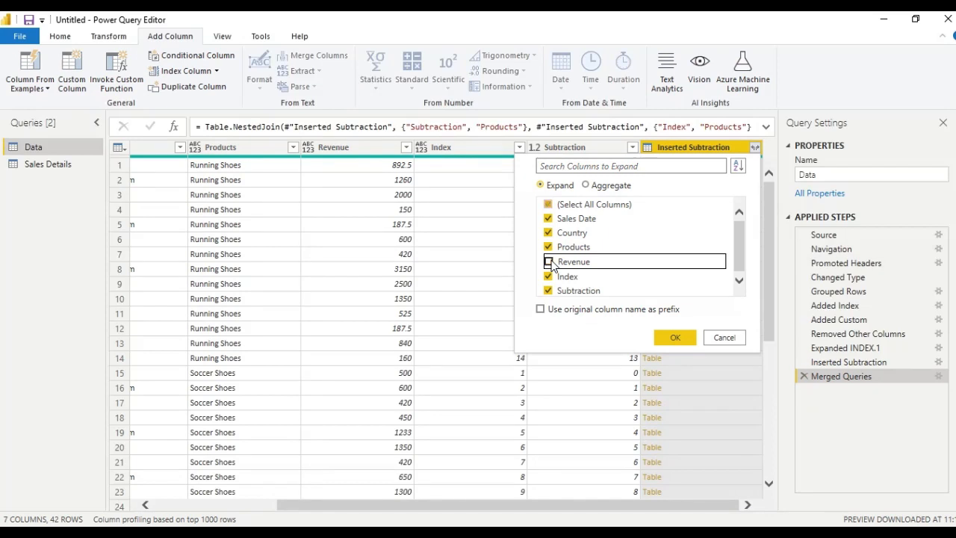
click(548, 204)
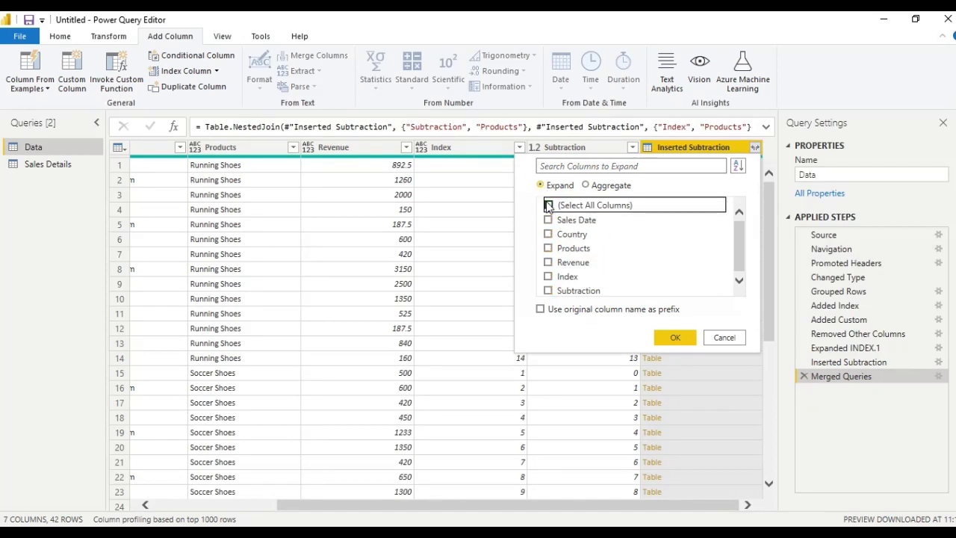
click(550, 262)
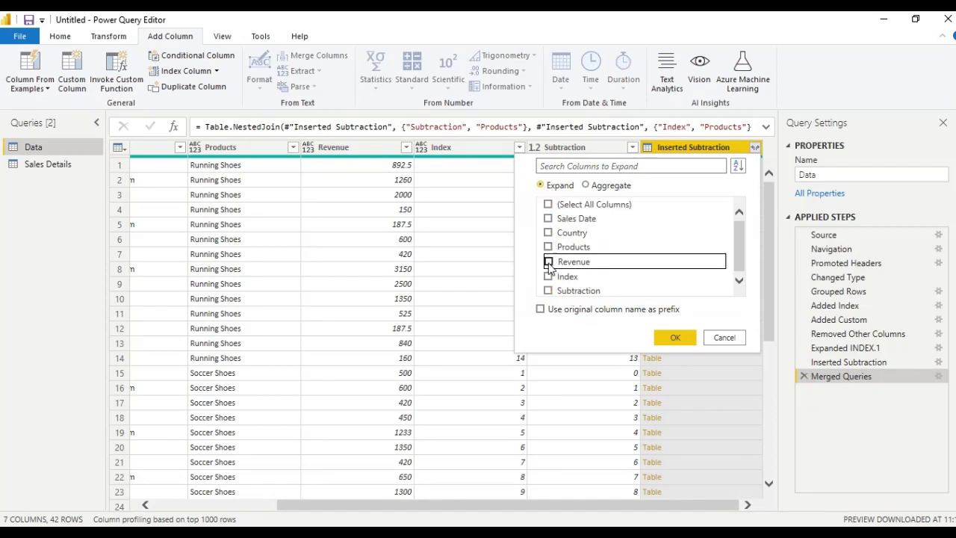
click(680, 337)
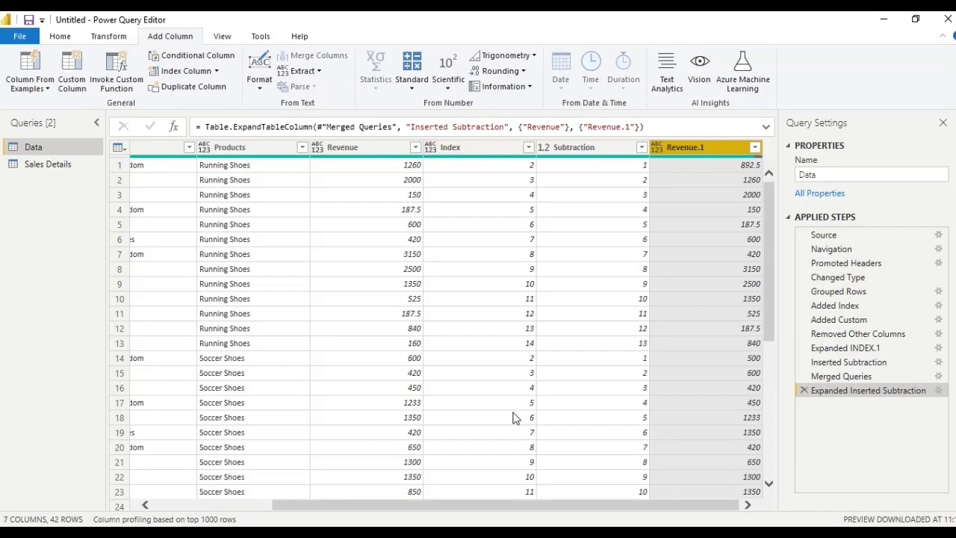
Change the data type of the Sales Date column to Date
drag(473, 508, 340, 509)
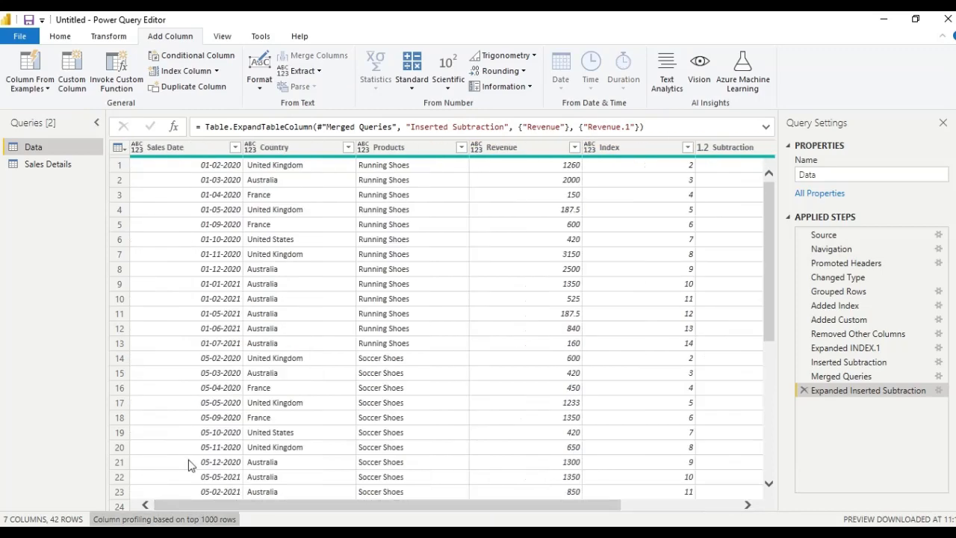
click(134, 147)
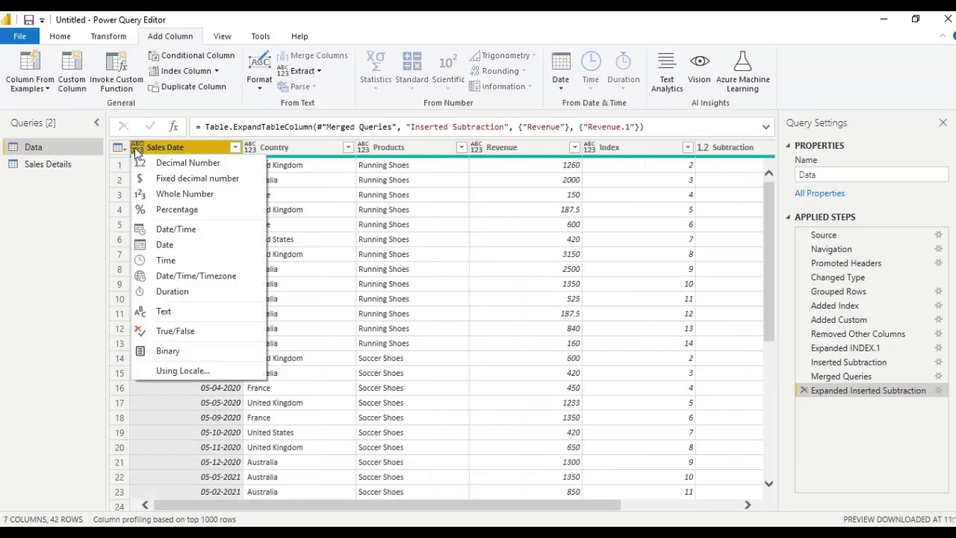
click(159, 242)
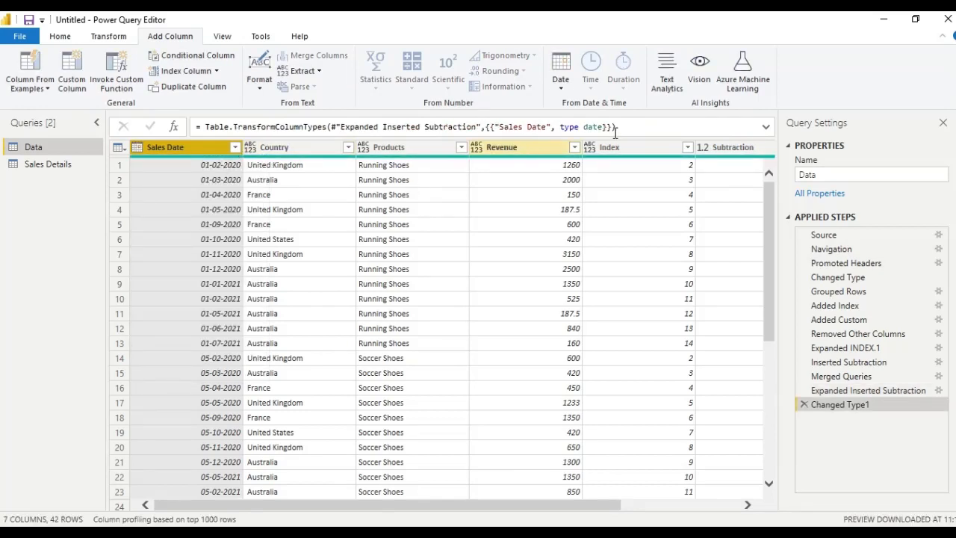
Try sorting the rows by Index and then by Products, both ascending, and remove that sort step again
click(688, 148)
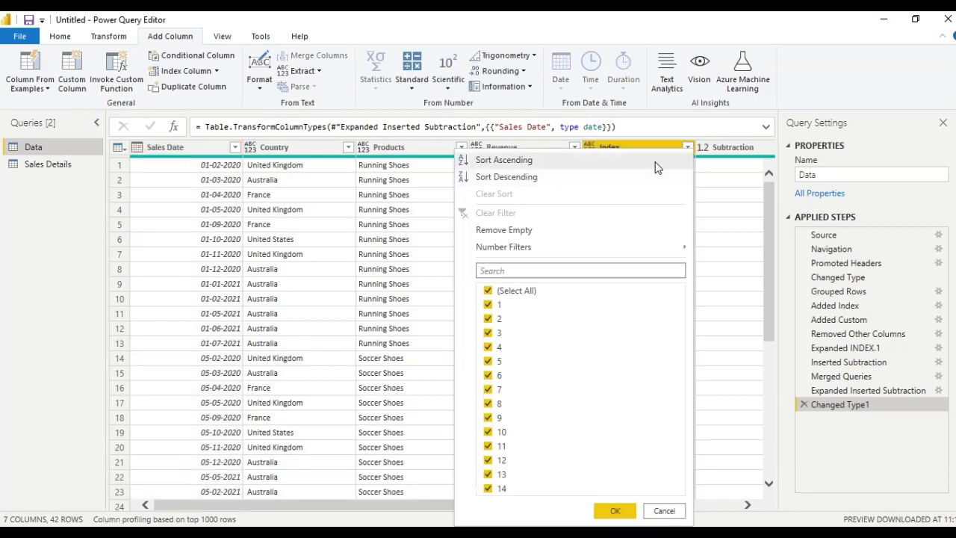
click(655, 162)
click(462, 147)
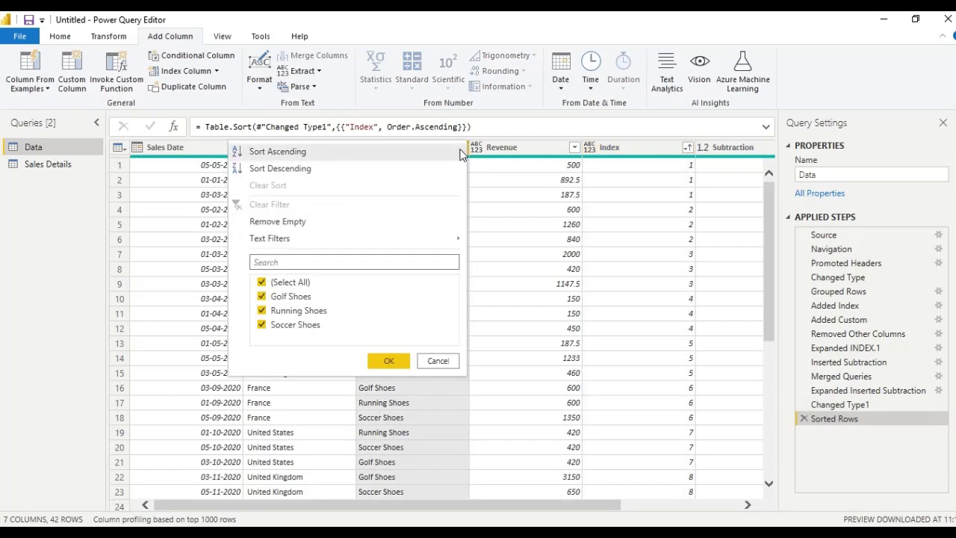
click(419, 156)
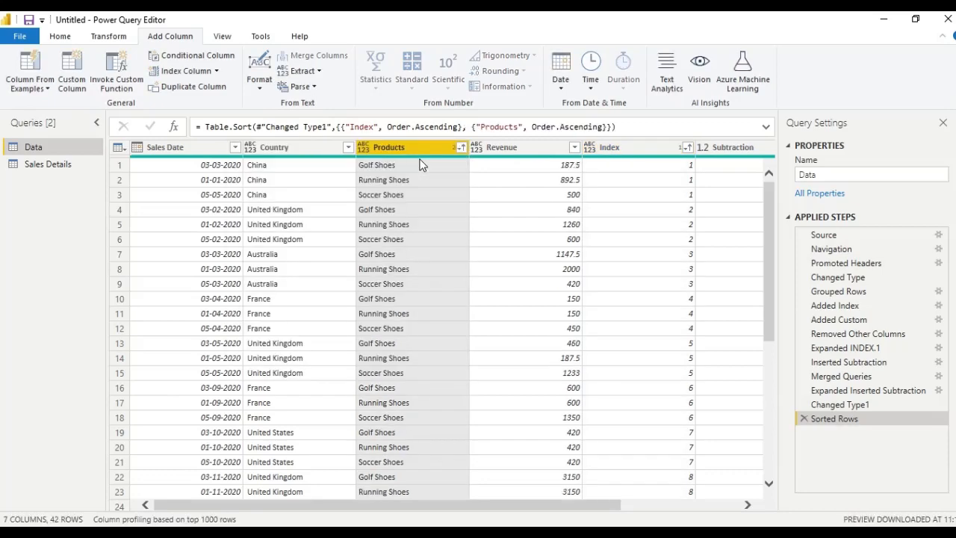
click(686, 149)
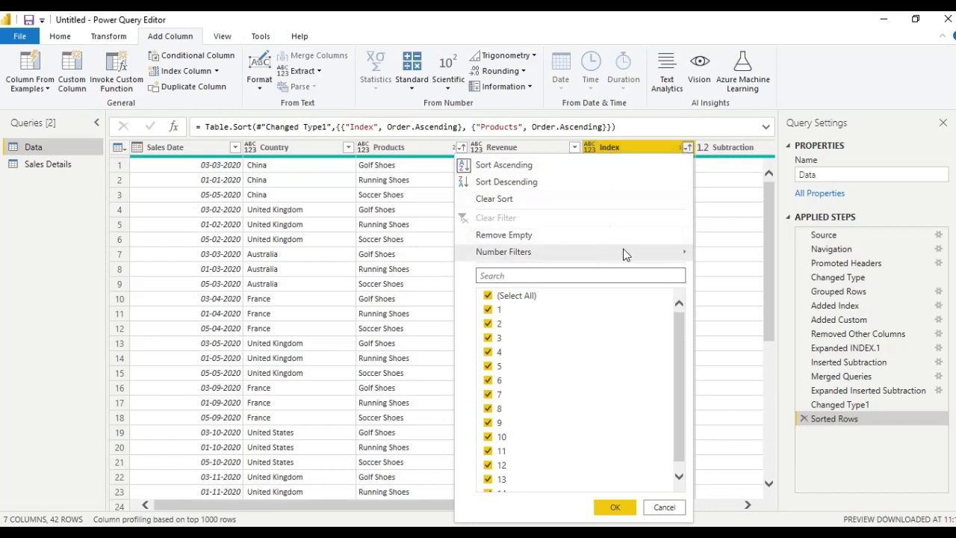
click(803, 419)
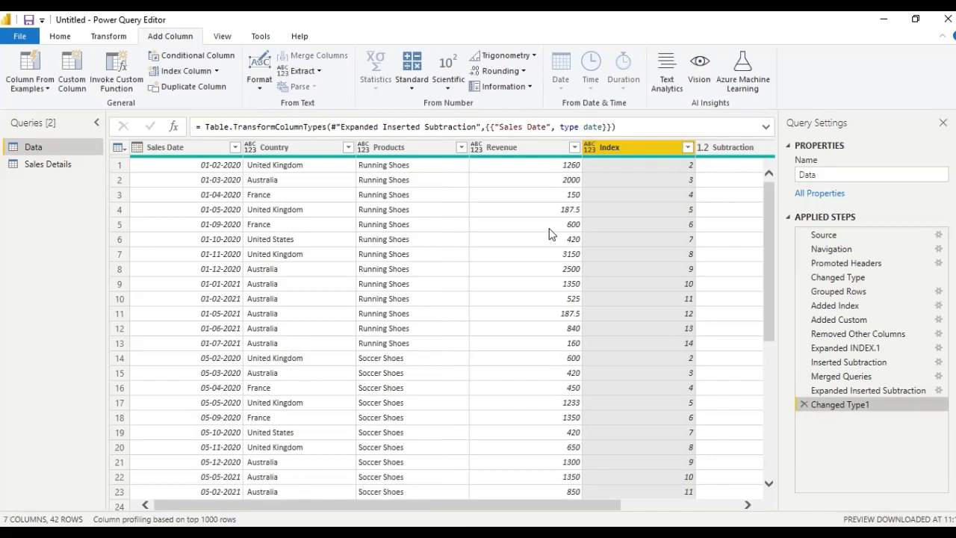
Try sorting the rows by Products in ascending order, and switch the sort to descending
click(374, 147)
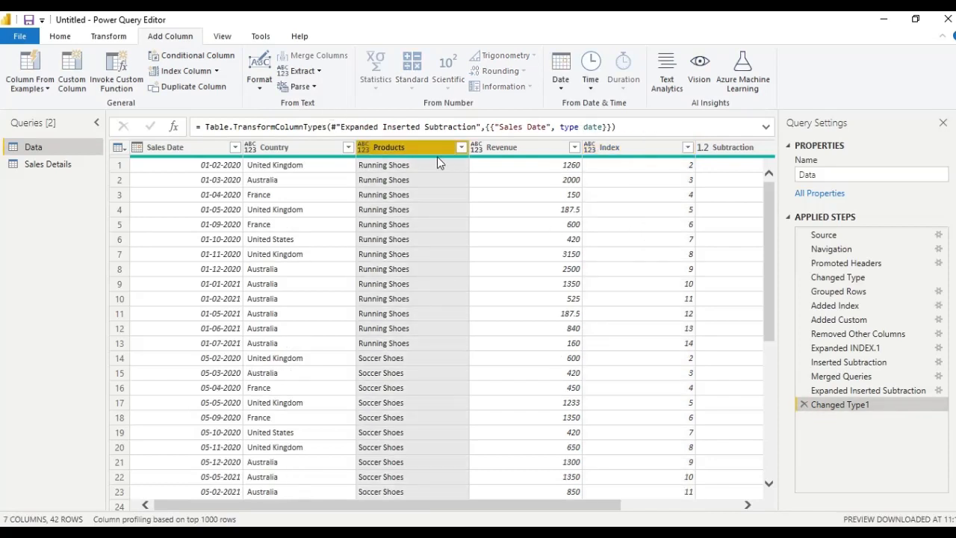
click(462, 147)
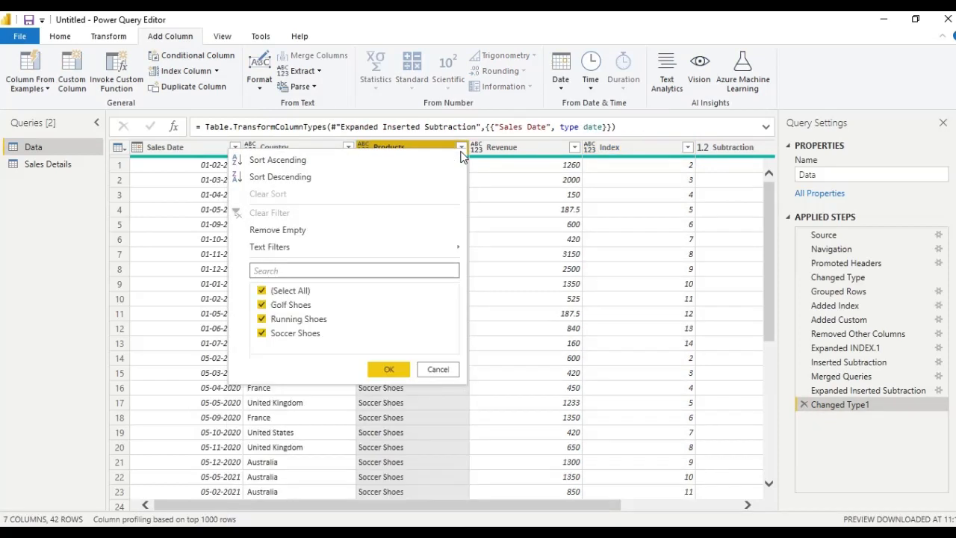
click(397, 161)
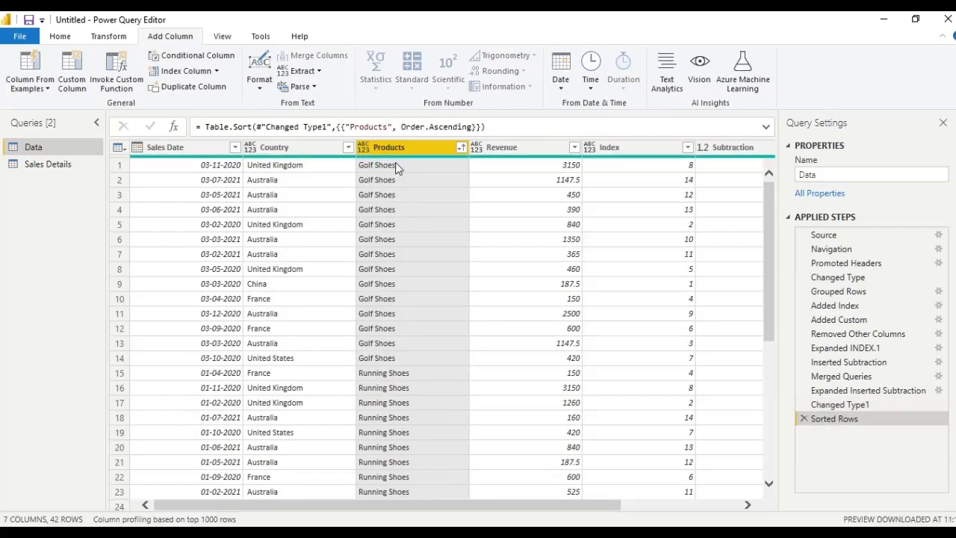
click(461, 148)
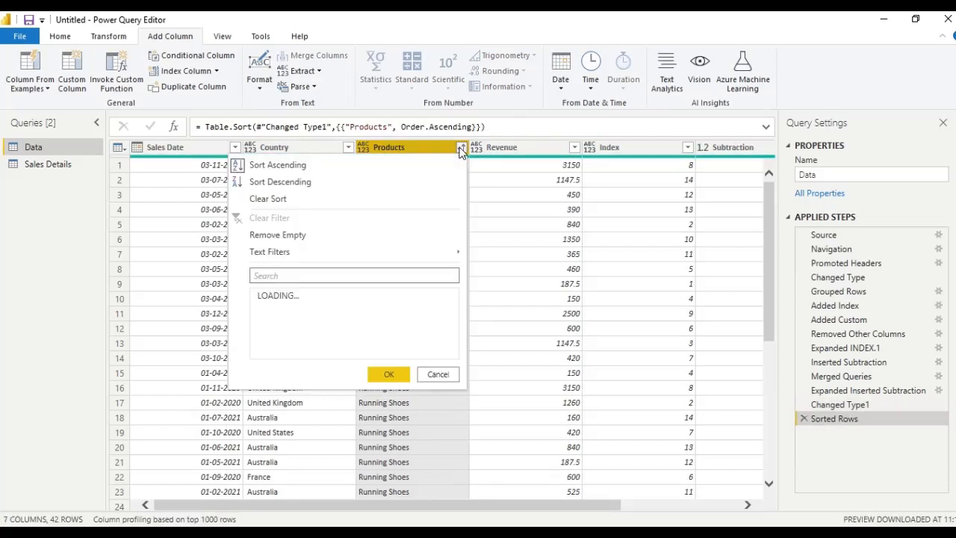
click(422, 184)
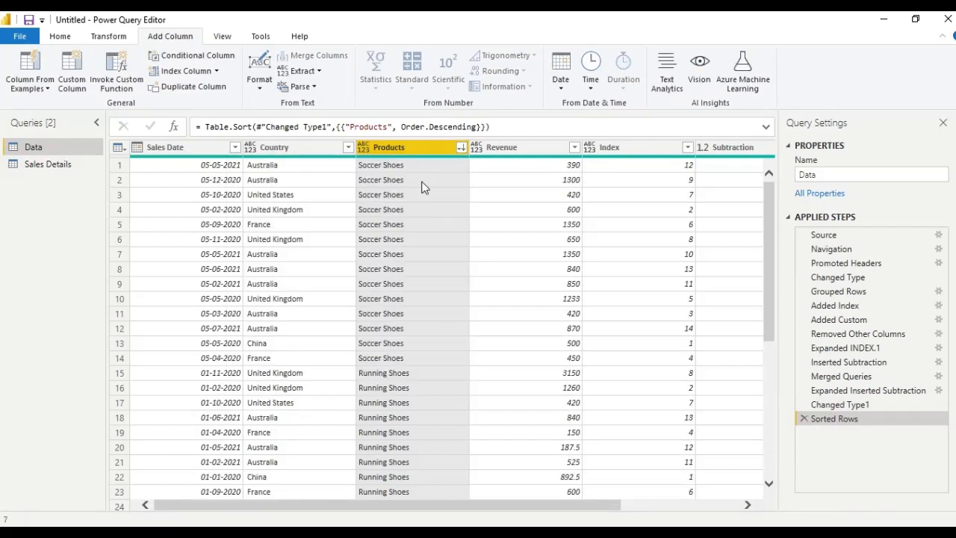
click(461, 149)
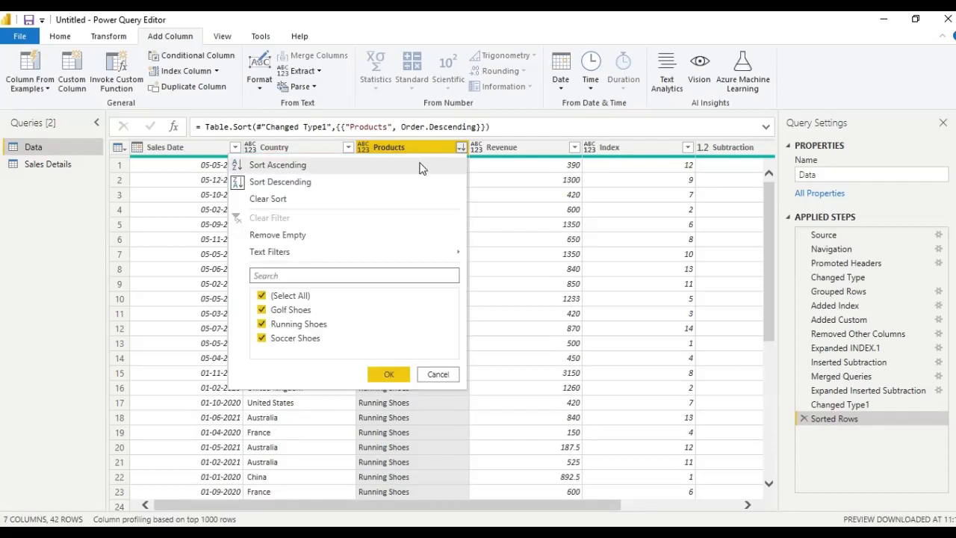
click(404, 185)
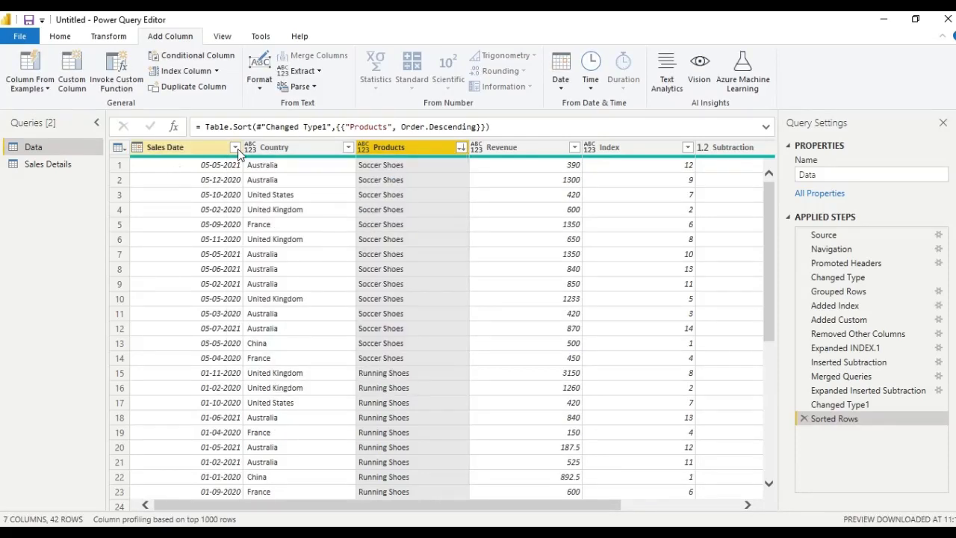
Try Sales Date as the second sort level, ascending and descending, and delete the Sorted Rows and Changed Type1 steps
click(214, 147)
click(236, 147)
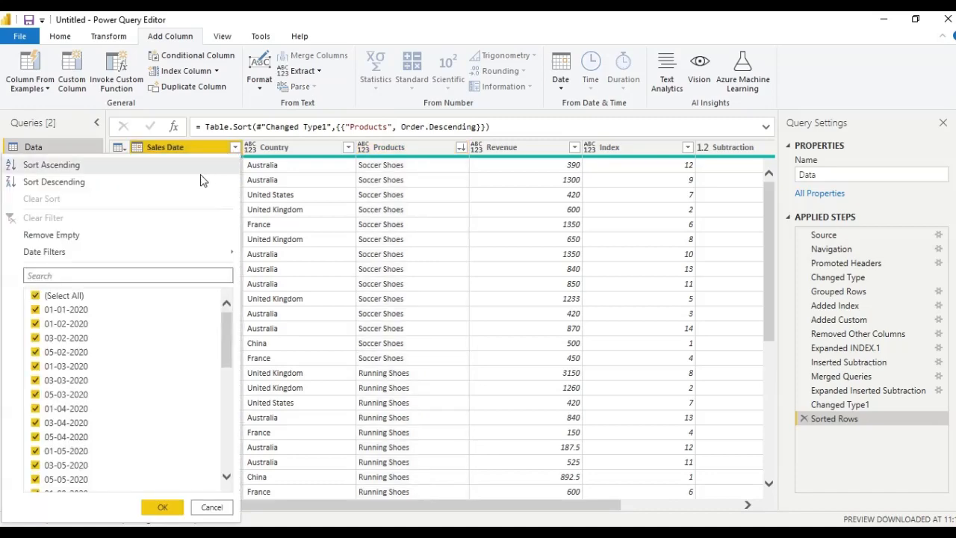
click(187, 169)
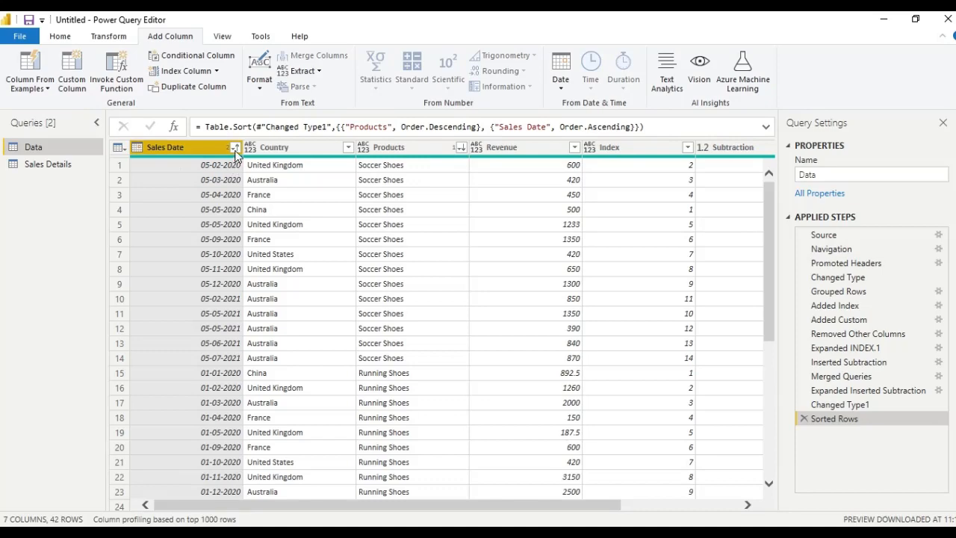
click(235, 147)
click(196, 178)
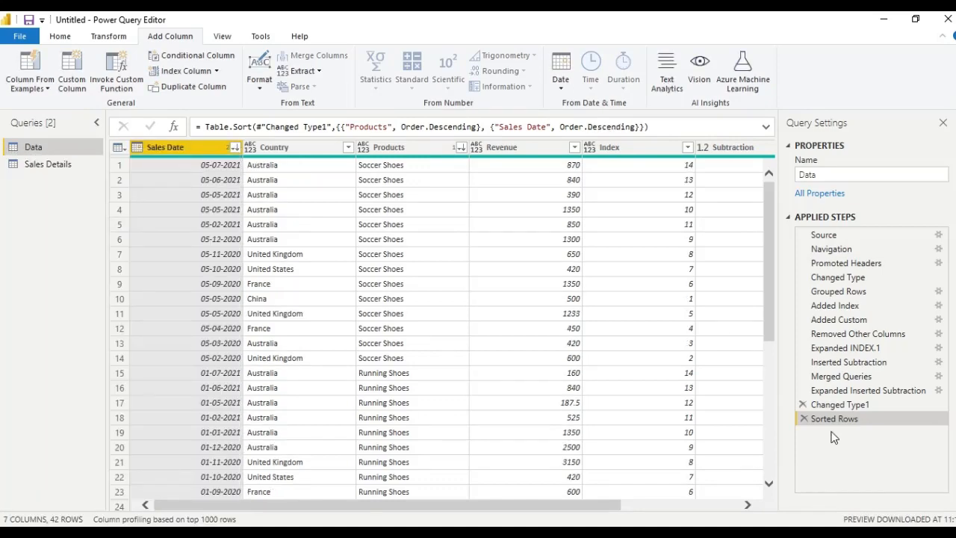
click(803, 419)
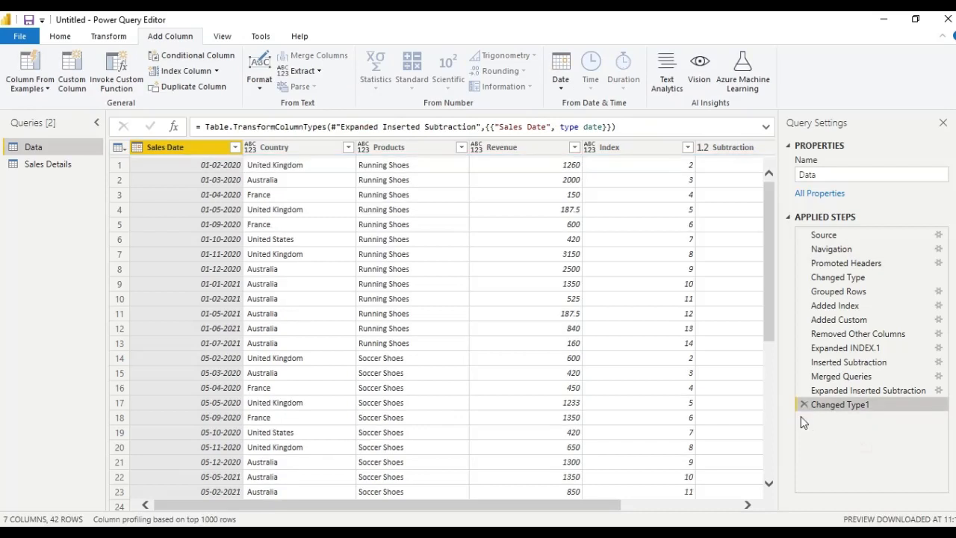
click(803, 404)
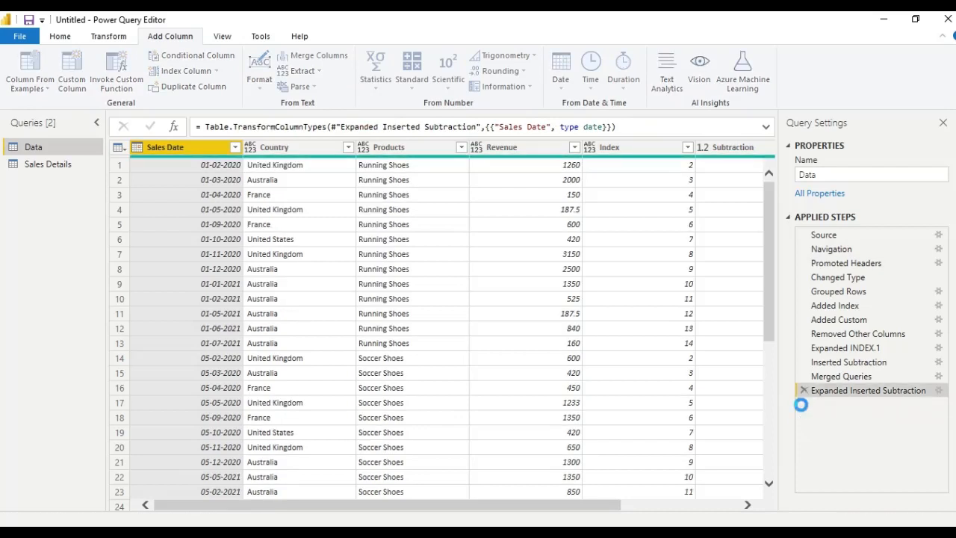
Remove the Index and Subtraction columns from the Data query
drag(499, 511, 618, 508)
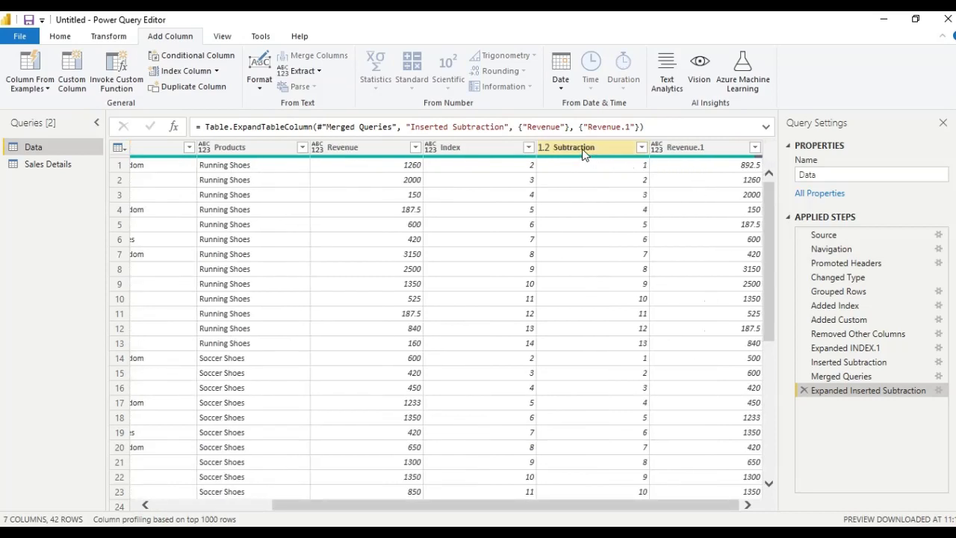
click(452, 148)
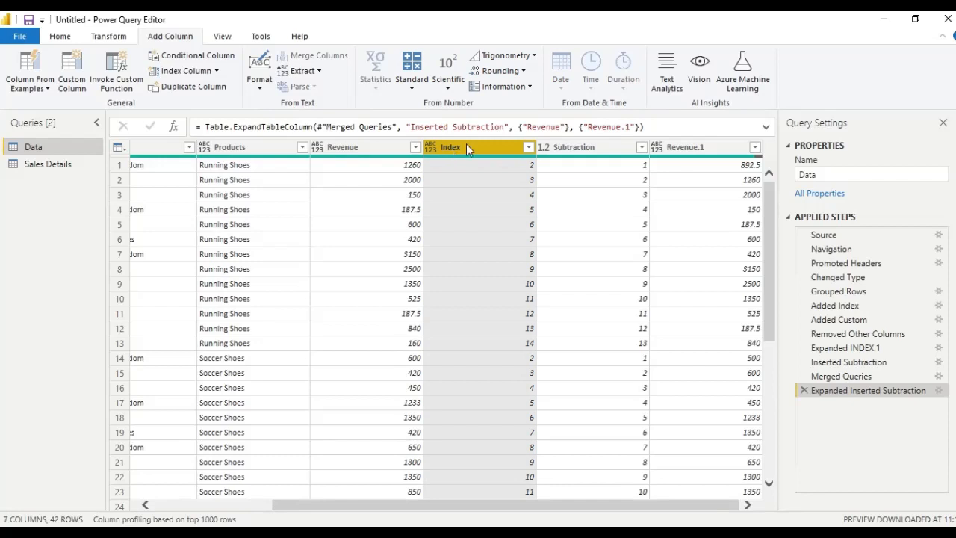
ctrl+click(585, 150)
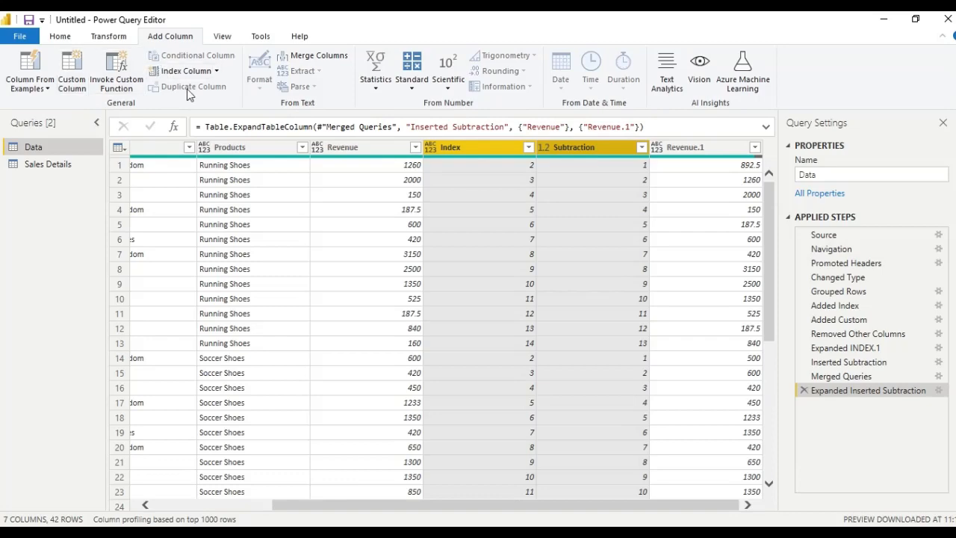
right_click(455, 146)
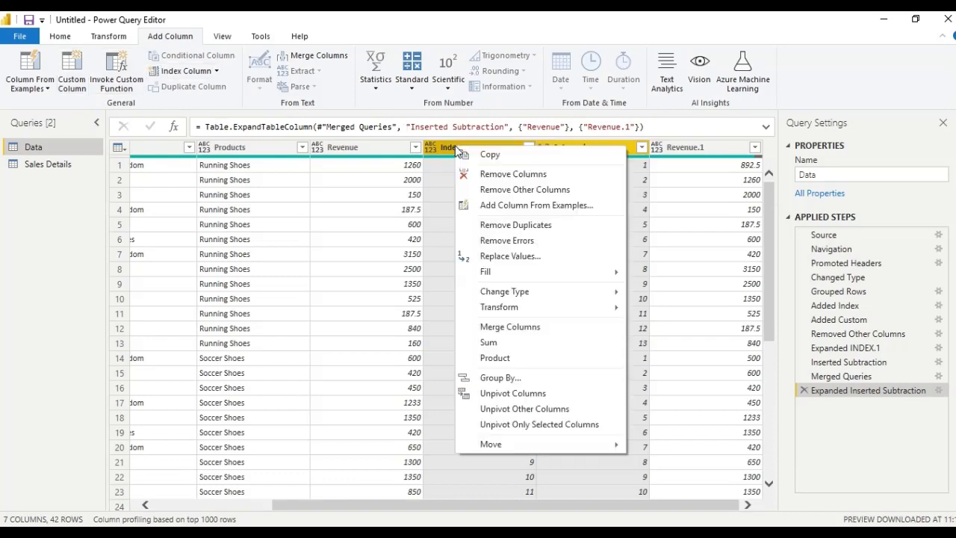
click(513, 174)
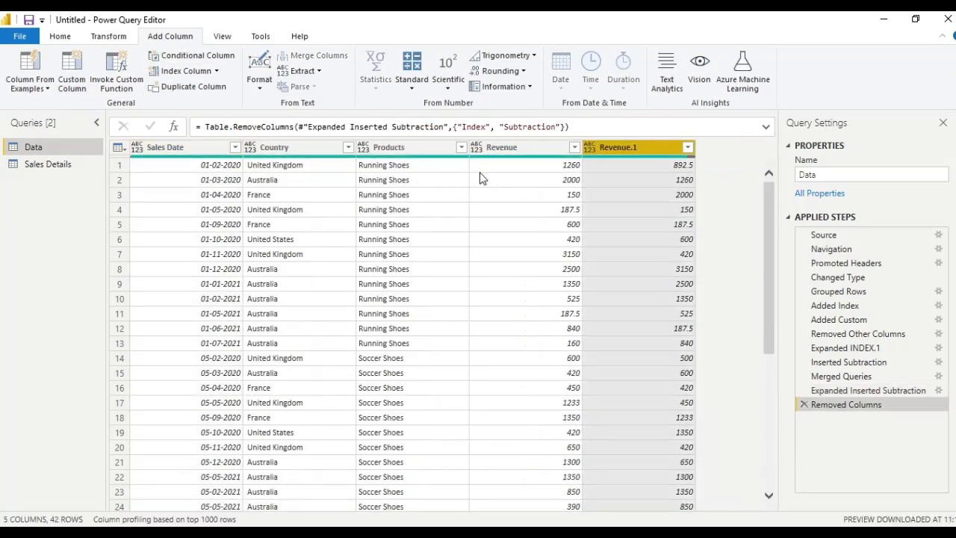
Try sorting the rows by Revenue.1 in ascending order, and remove that sort step again
click(689, 148)
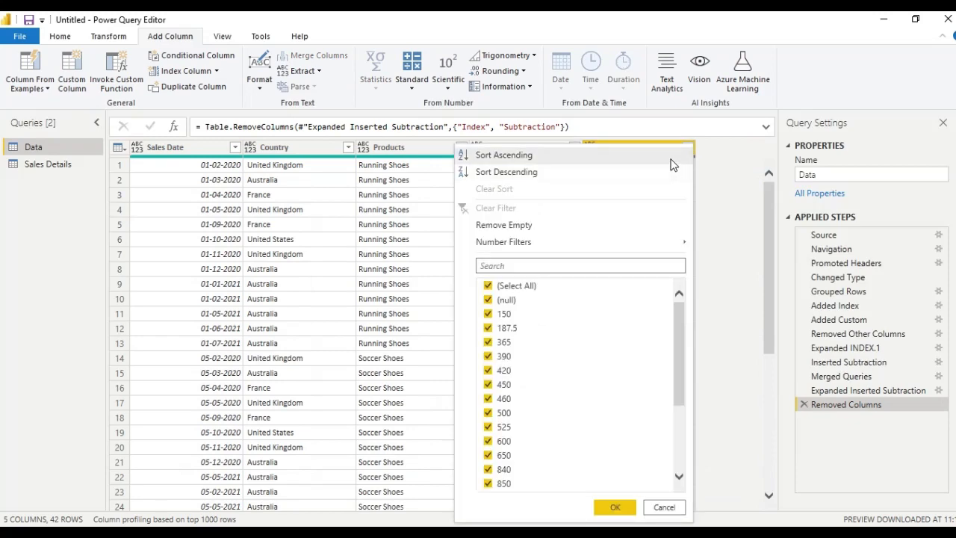
click(671, 159)
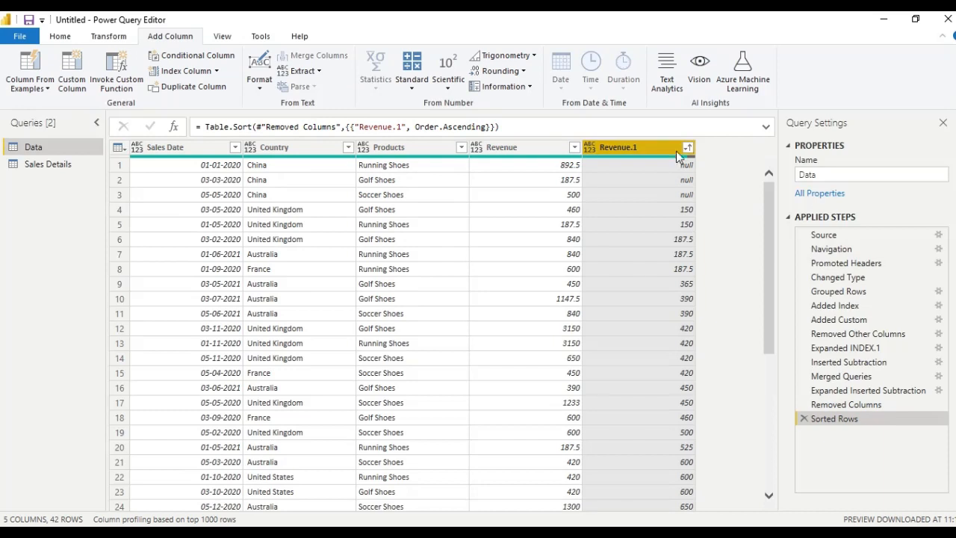
click(688, 148)
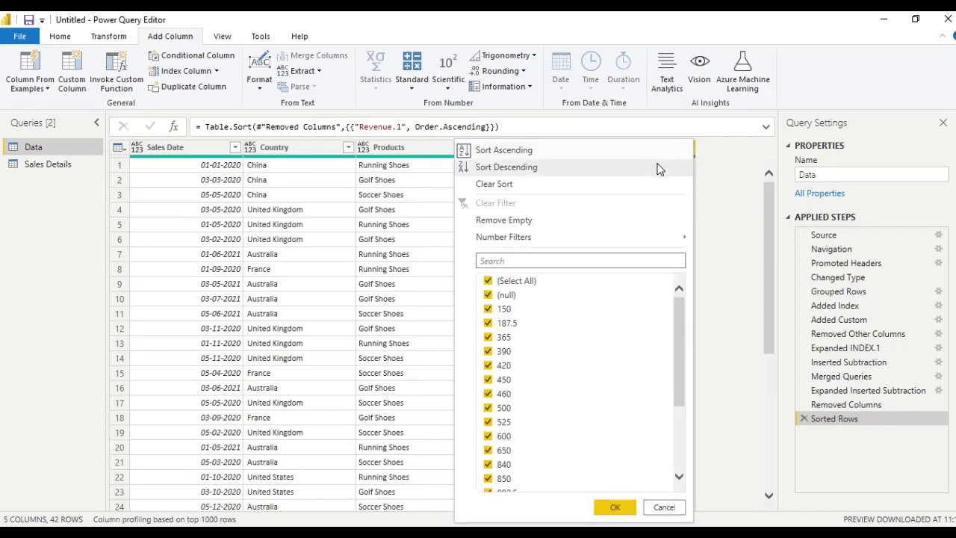
click(742, 244)
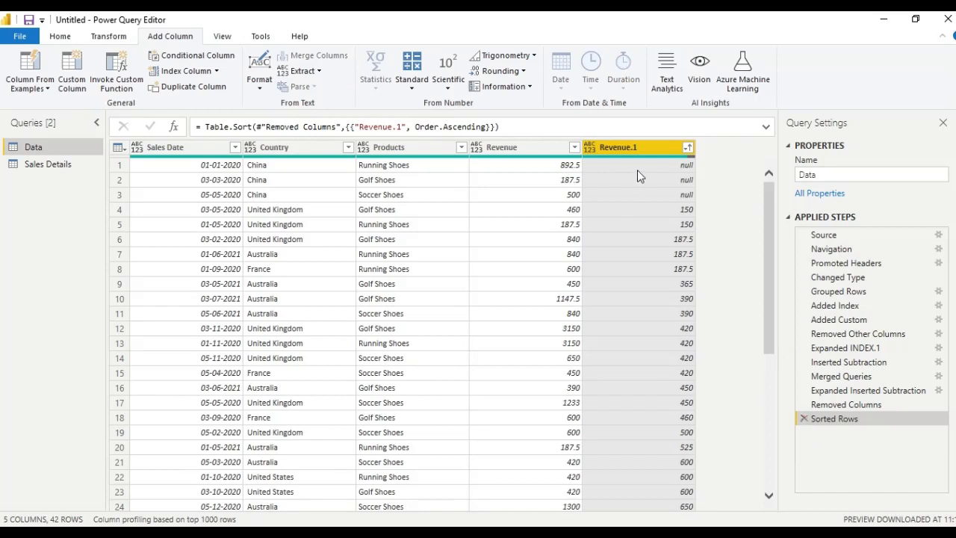
click(805, 419)
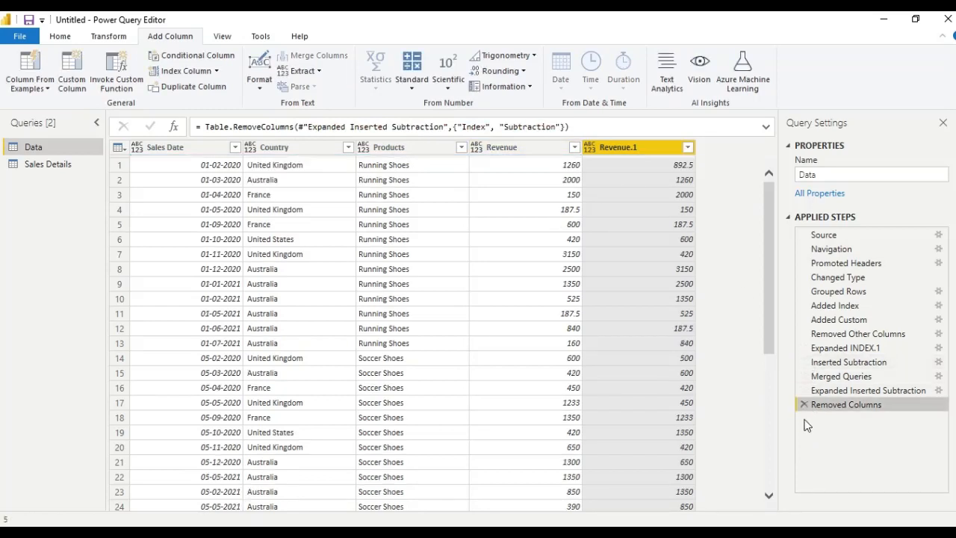
Begin a new custom column in the Data query and name it DIFF
click(501, 149)
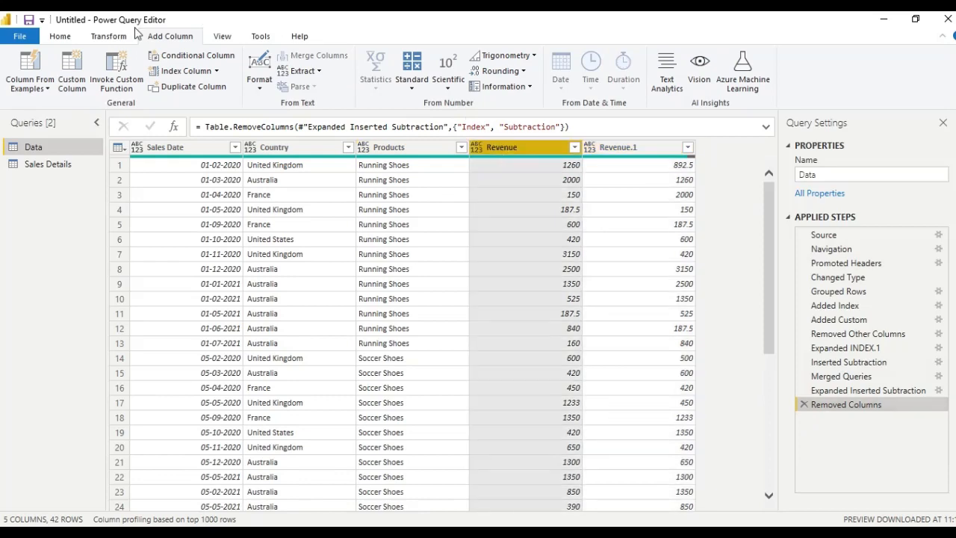
click(72, 71)
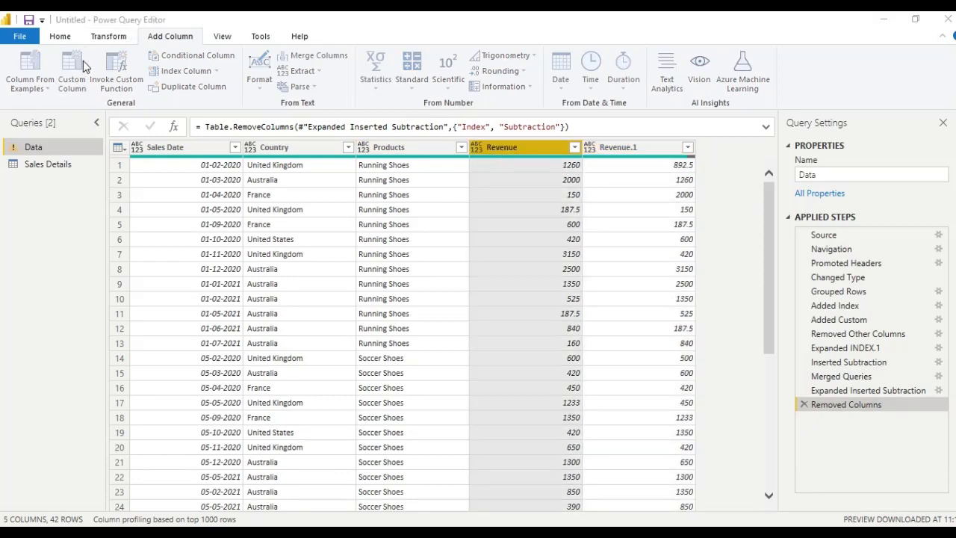
double_click(299, 201)
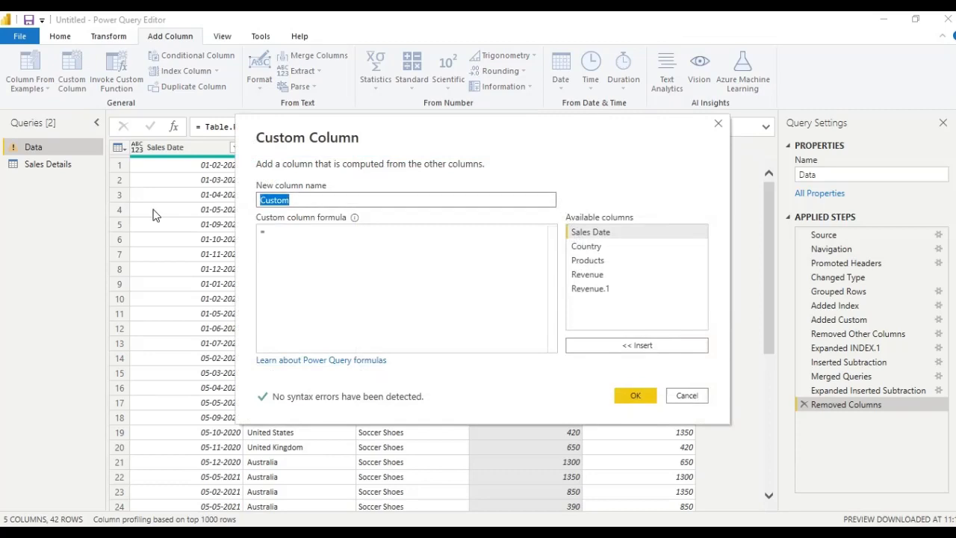
text(DIFF)
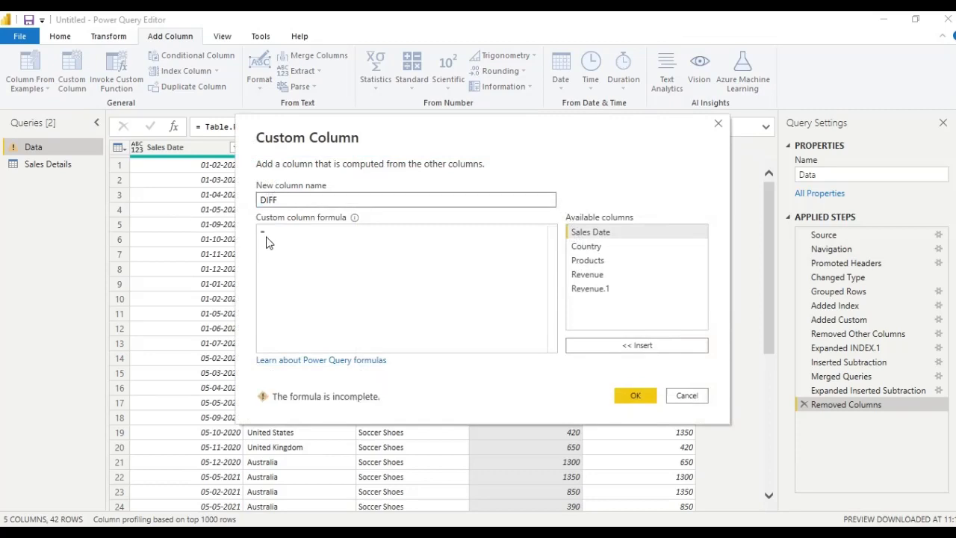
Enter the formula List.Sum({[Revenue],-[Revenue.1]}) for the DIFF column, add it to the table, and review its rows
click(282, 231)
text(Lis)
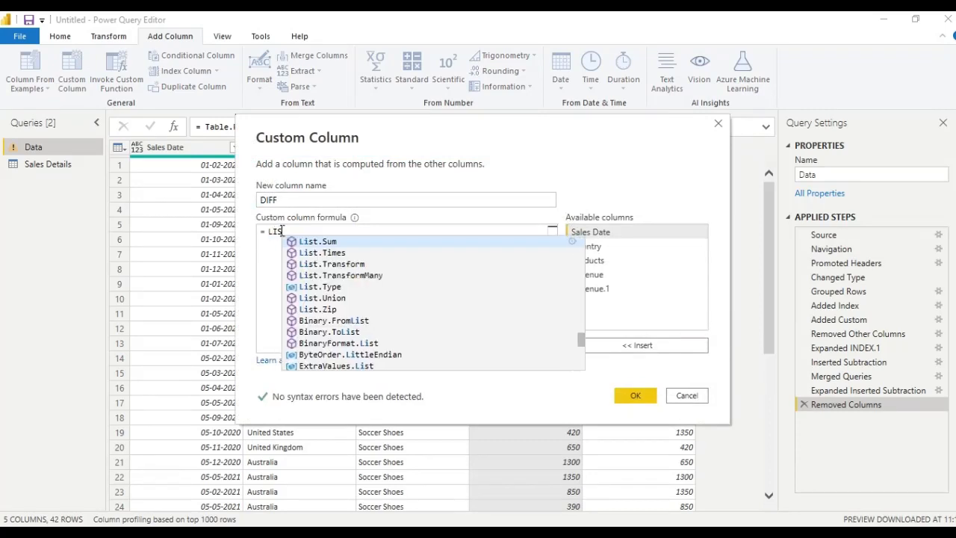
key(Tab)
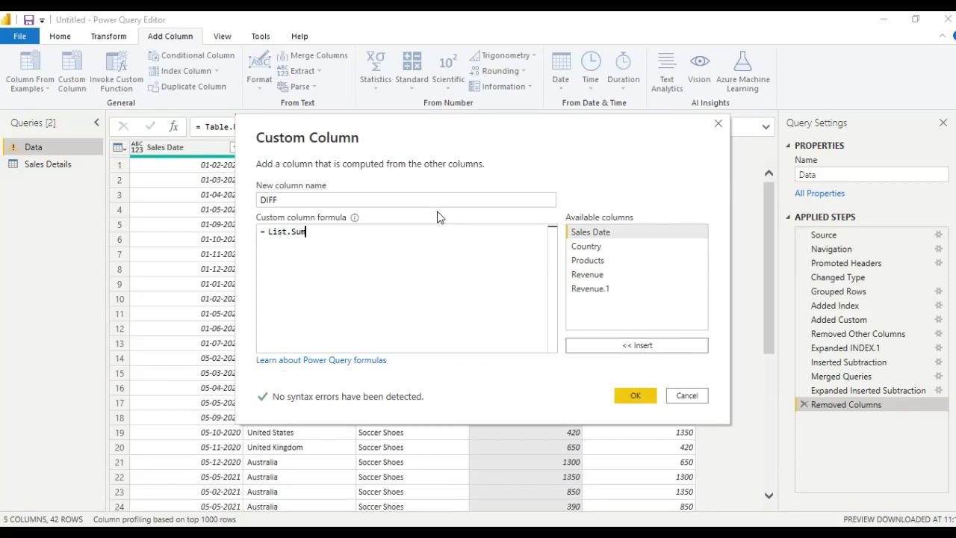
text(()
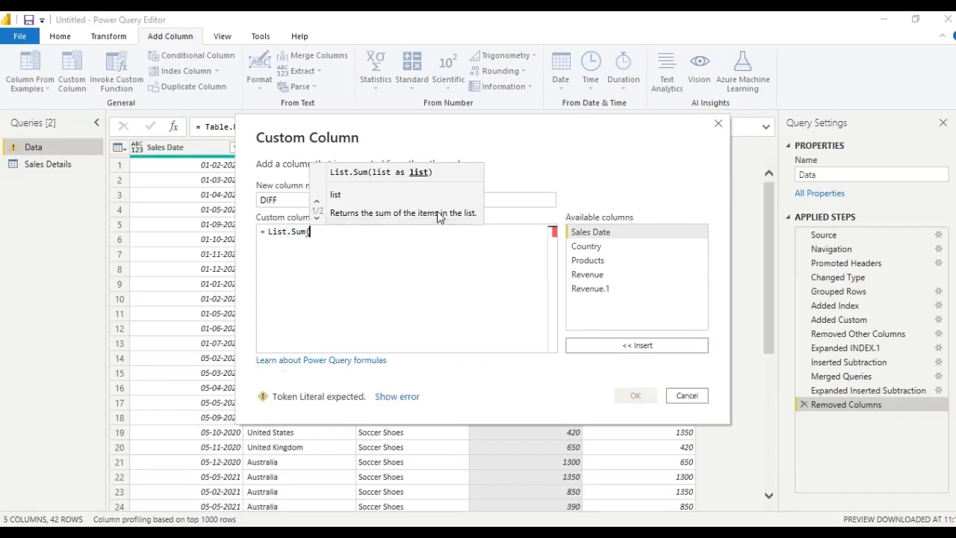
text({)
double_click(584, 275)
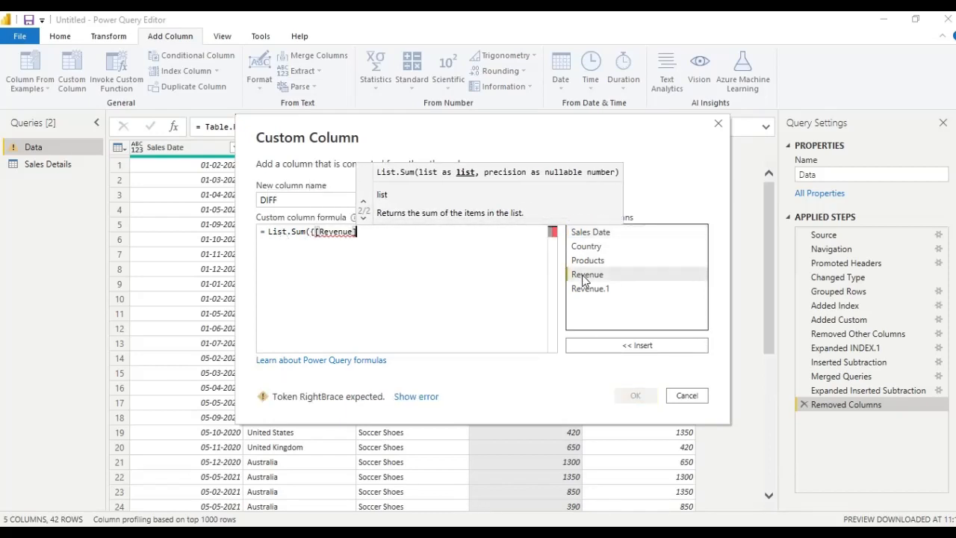
text(,)
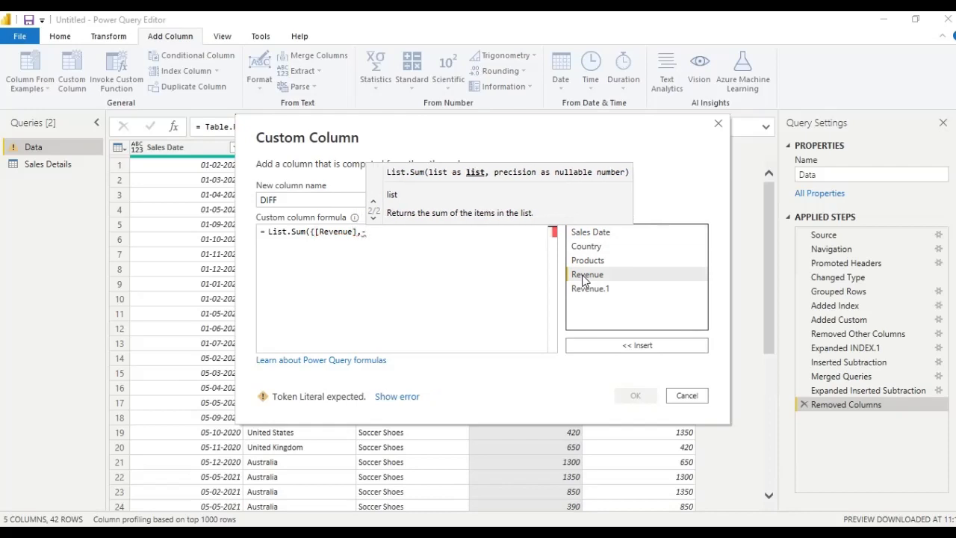
double_click(582, 292)
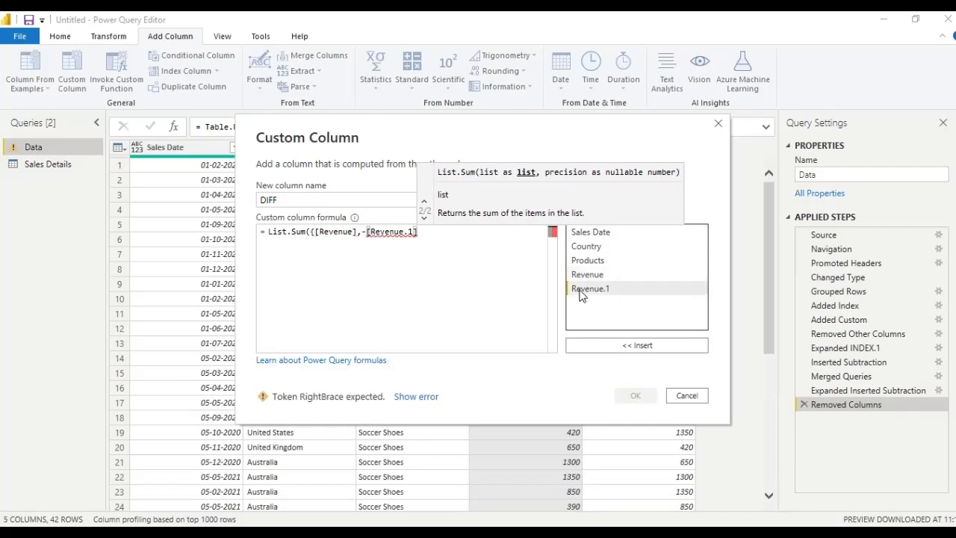
text(})
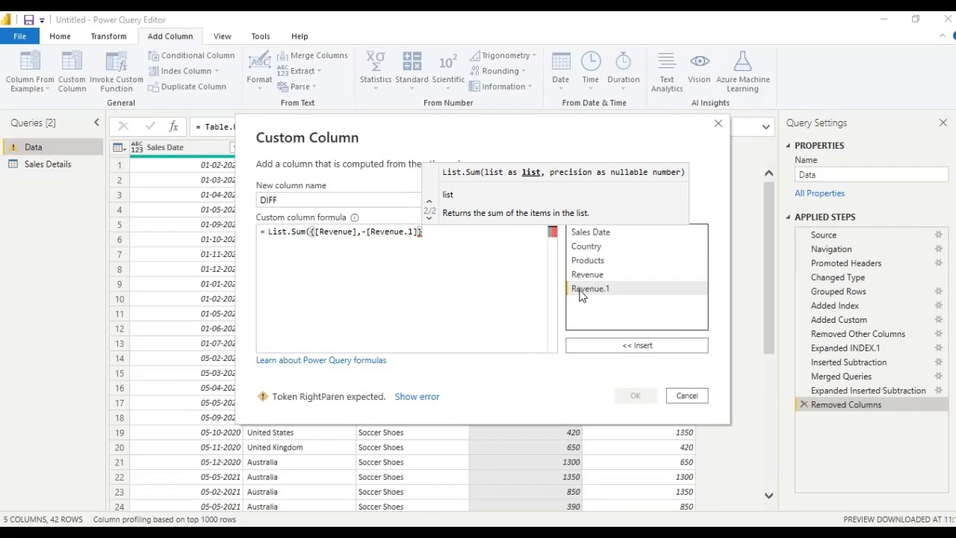
text())
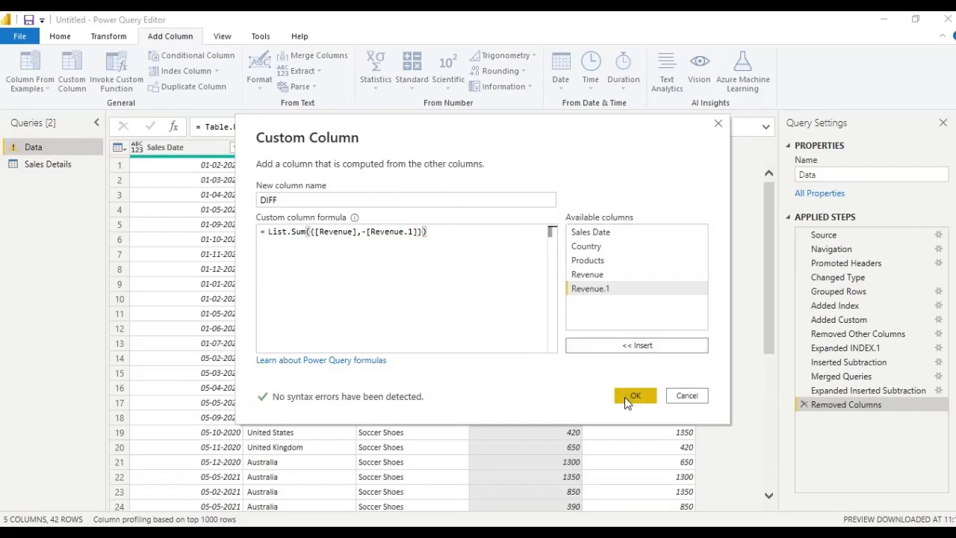
click(633, 396)
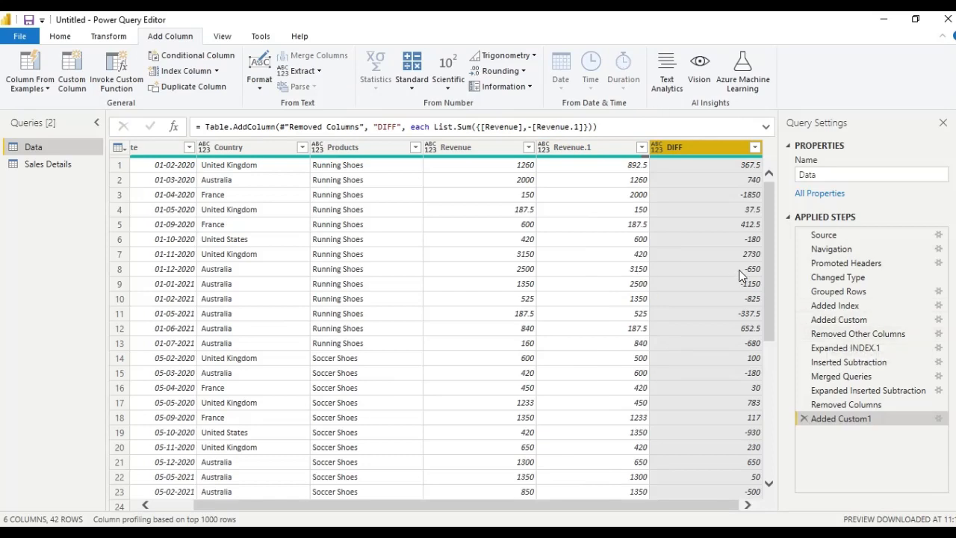
drag(767, 281, 767, 218)
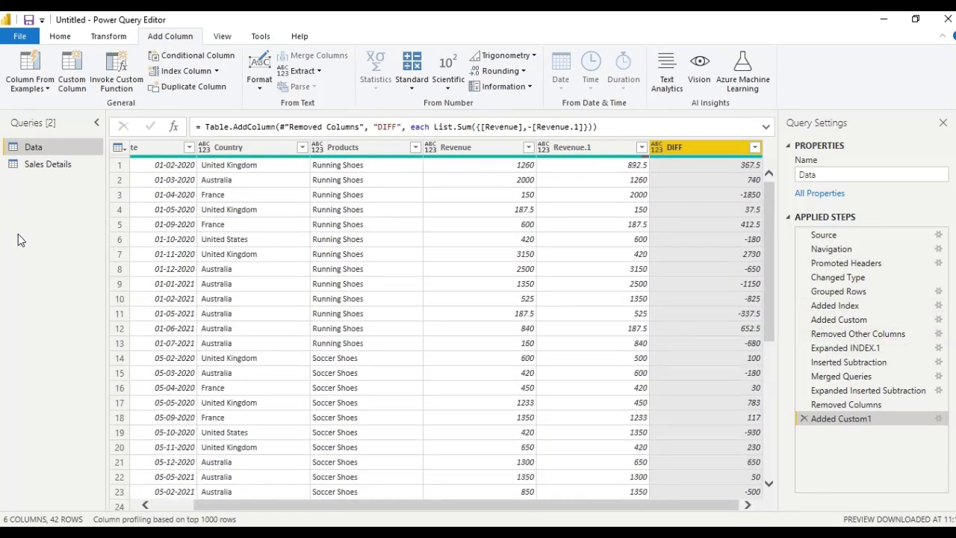